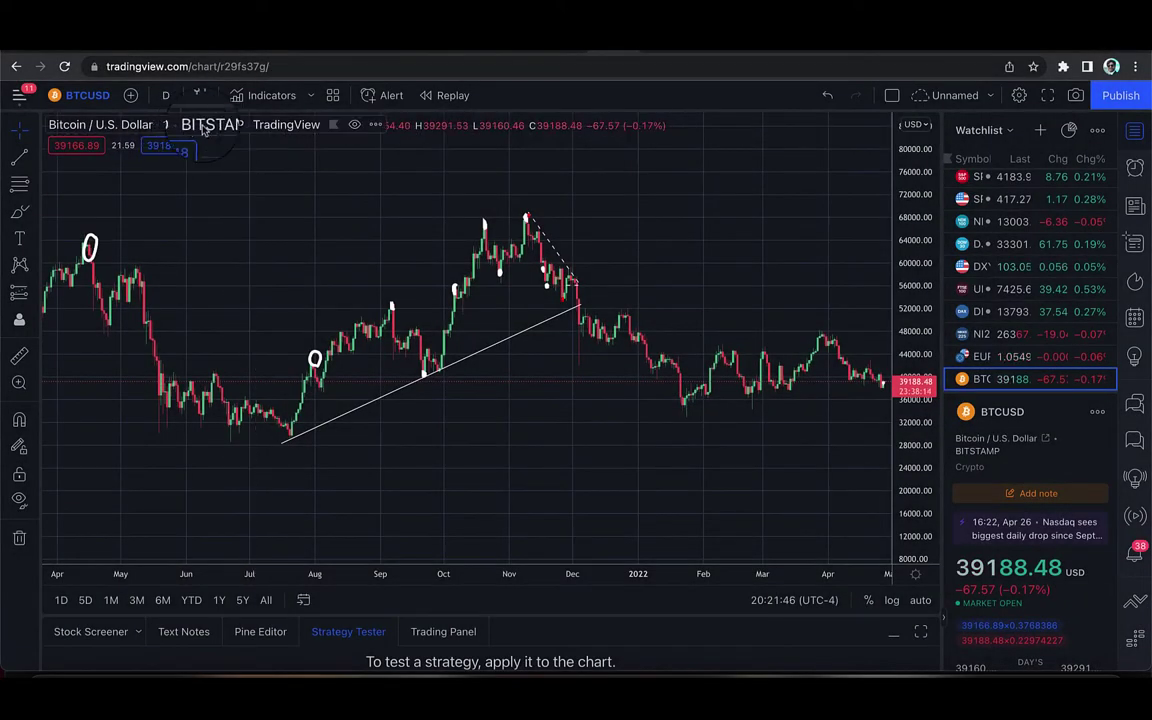
Search 'SSL', add the SSL Hybrid indicator to the BTCUSD daily chart, and zoom in
click(268, 95)
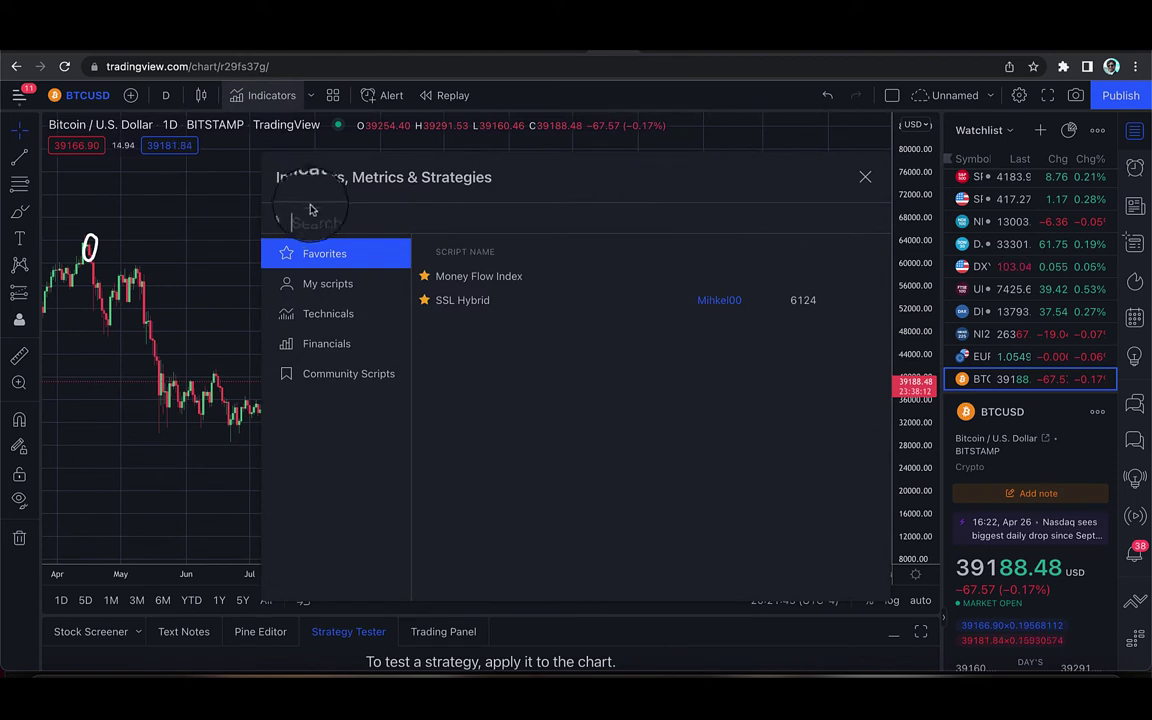
text(SSL)
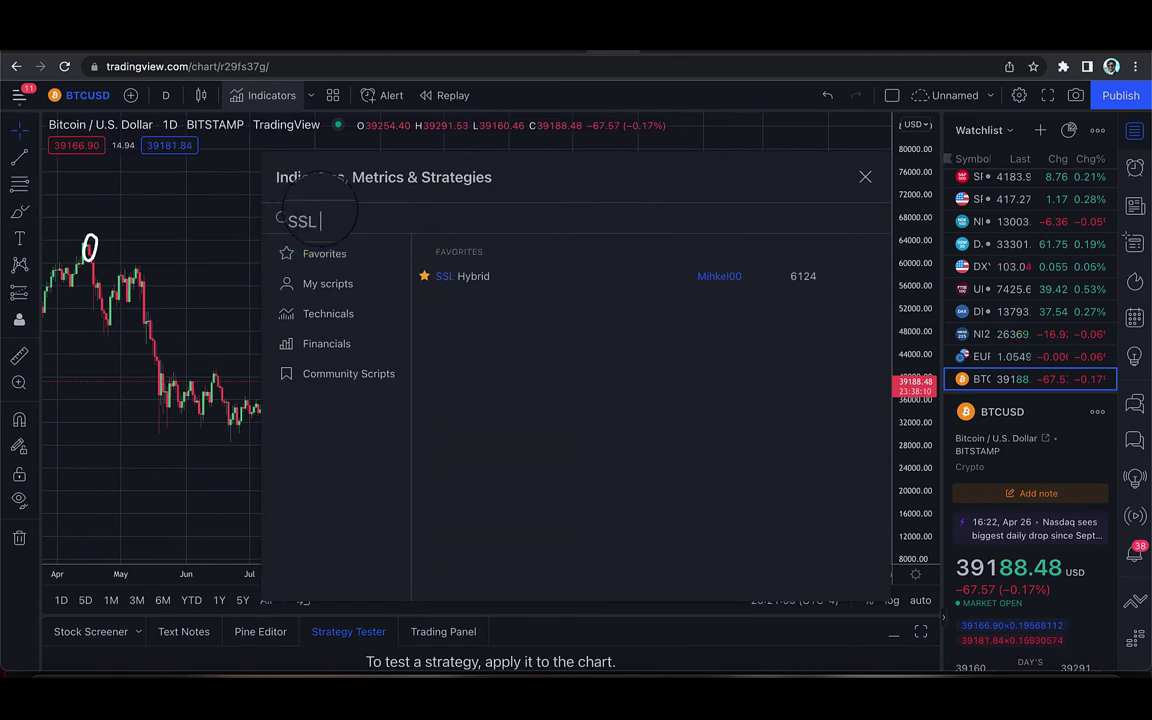
click(493, 276)
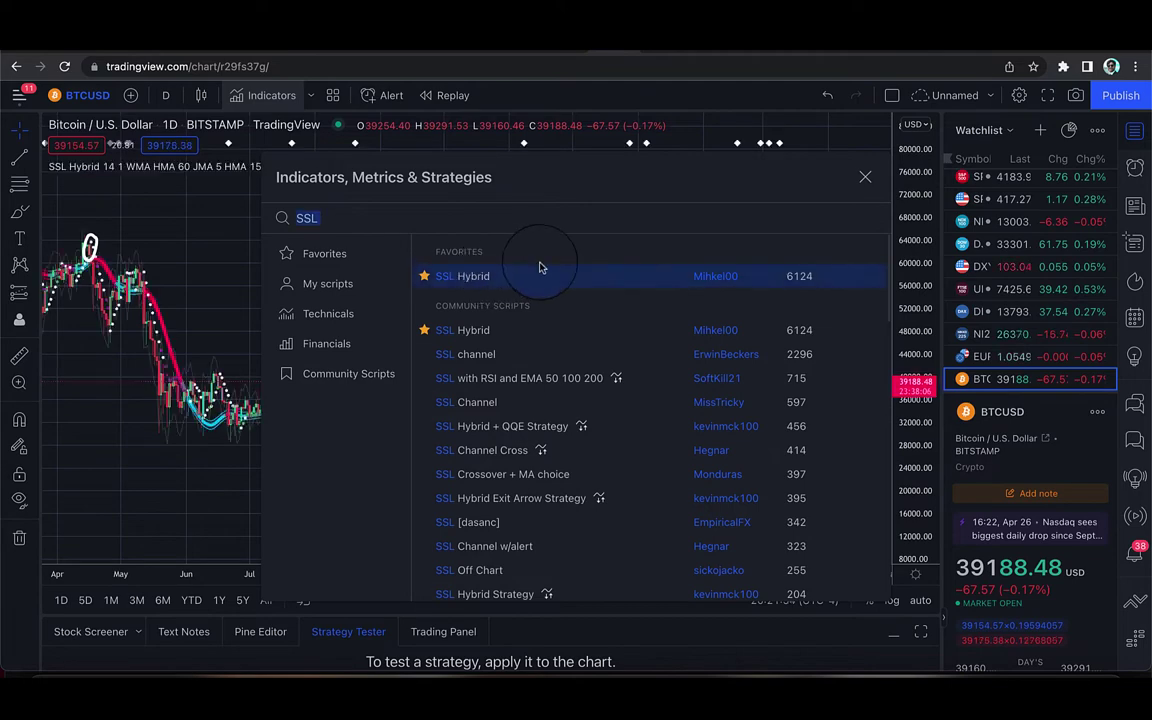
click(864, 179)
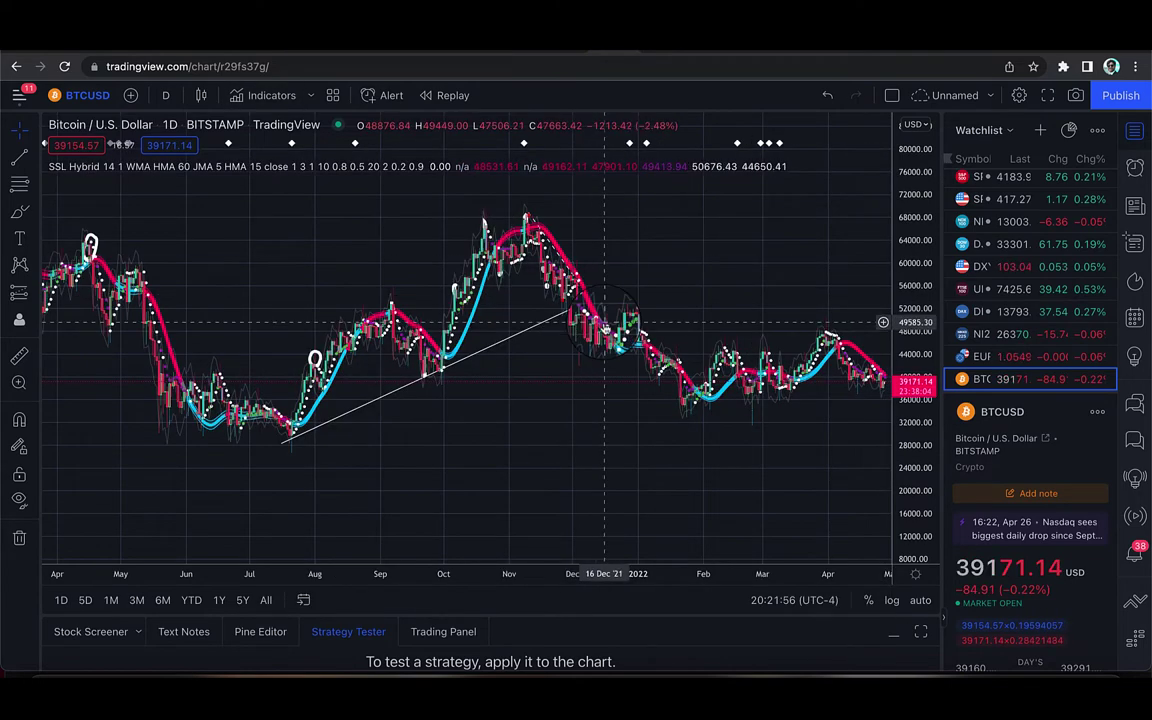
scroll(602, 323, up, 5)
scroll(602, 323, up, 3)
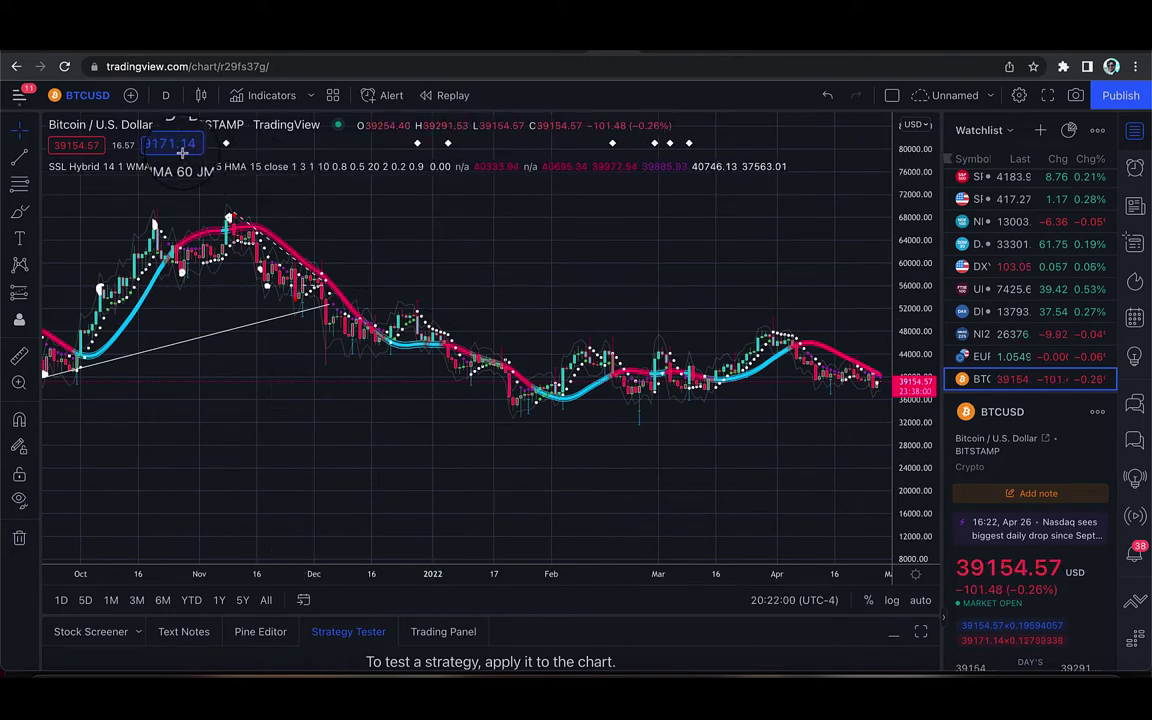
Set SSL Hybrid's up and down exit arrows to yellow and adjust the up arrows' opacity
mouse_move(458, 166)
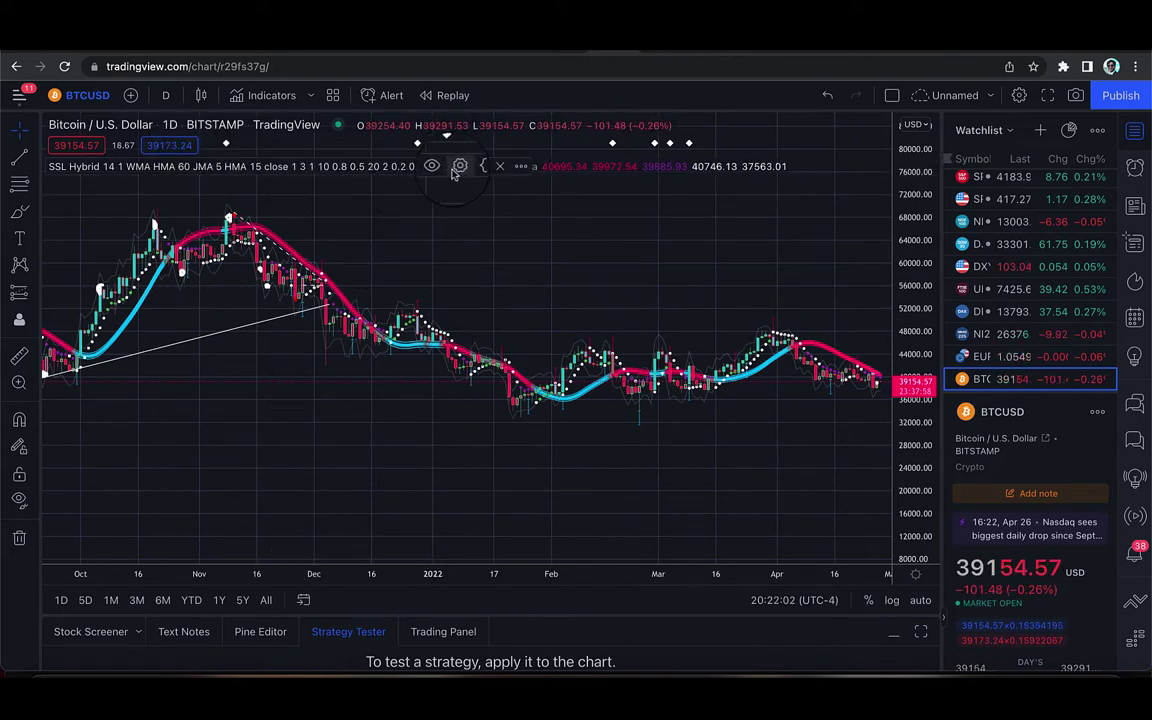
click(457, 167)
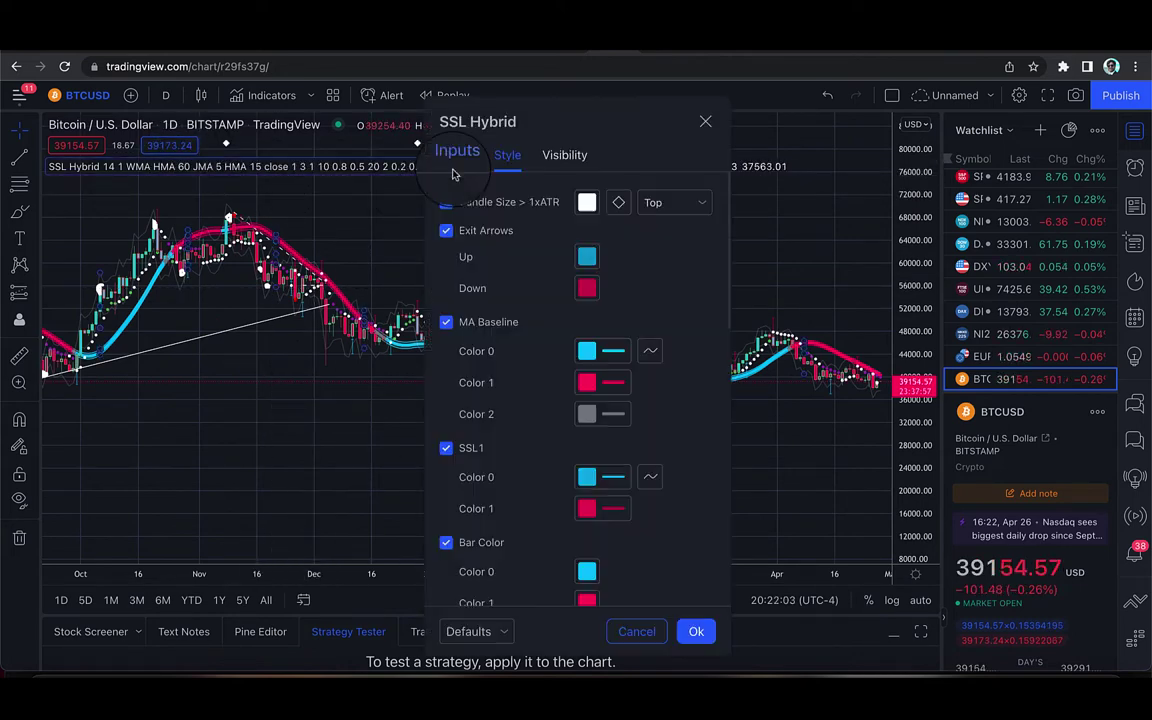
click(588, 257)
click(630, 304)
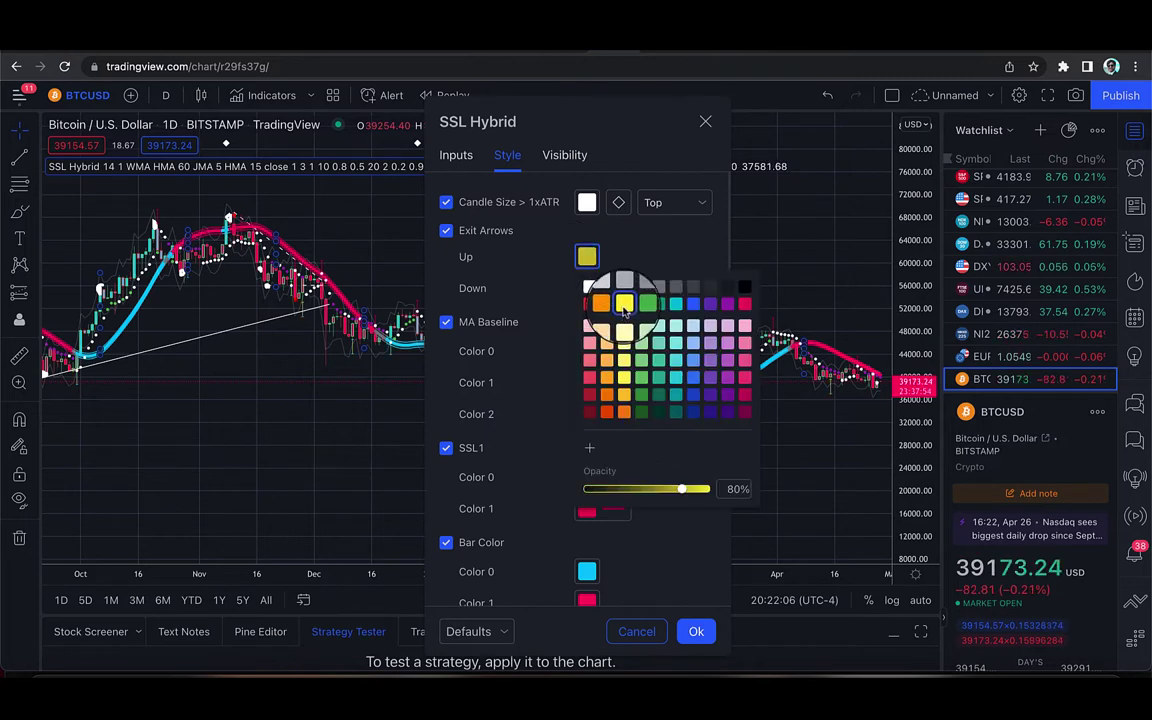
click(507, 283)
click(588, 288)
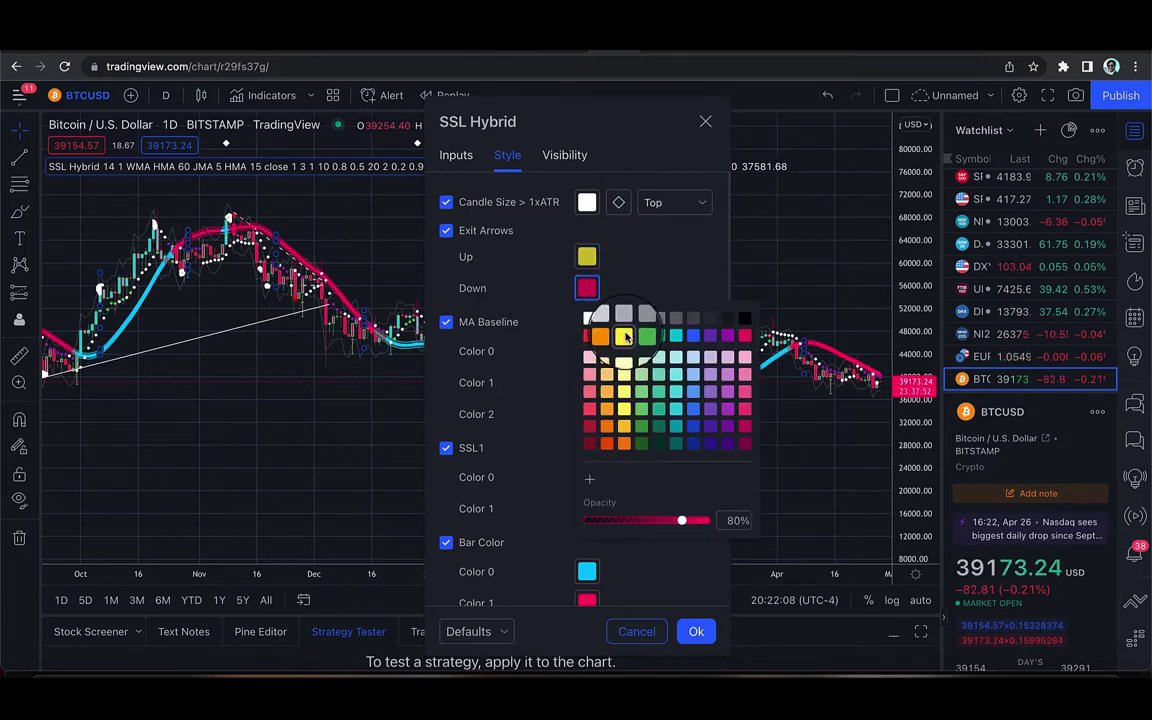
click(625, 336)
click(622, 276)
click(586, 257)
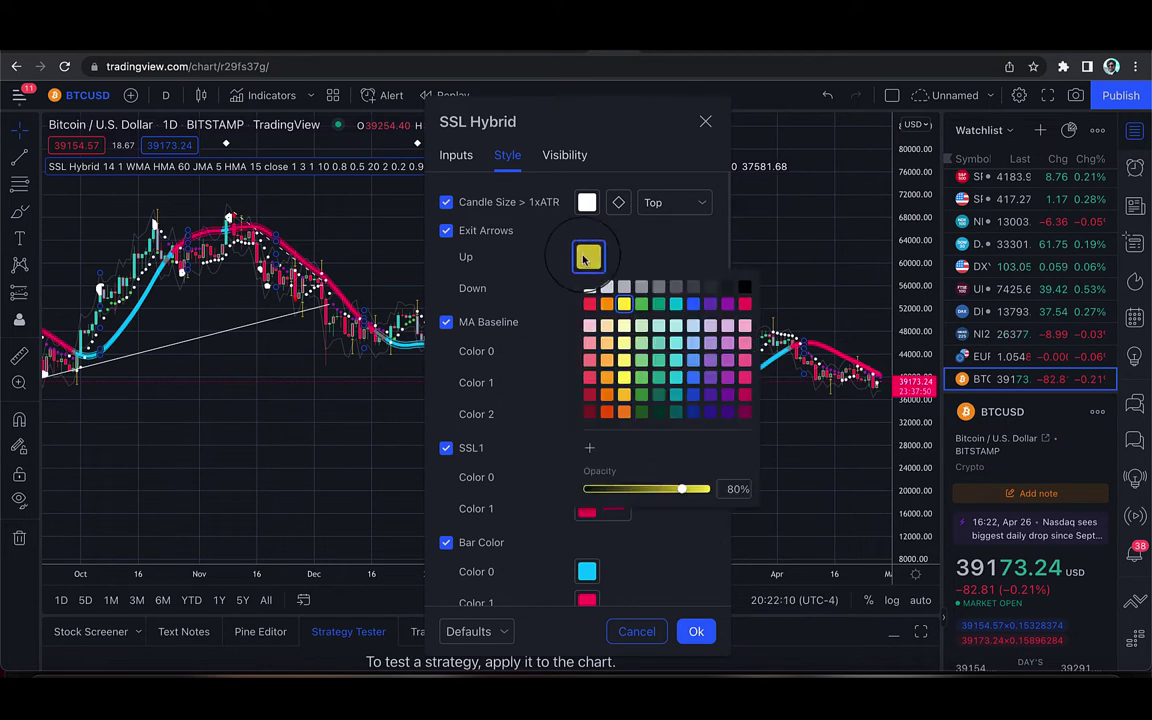
click(711, 487)
drag(711, 487, 707, 488)
click(696, 631)
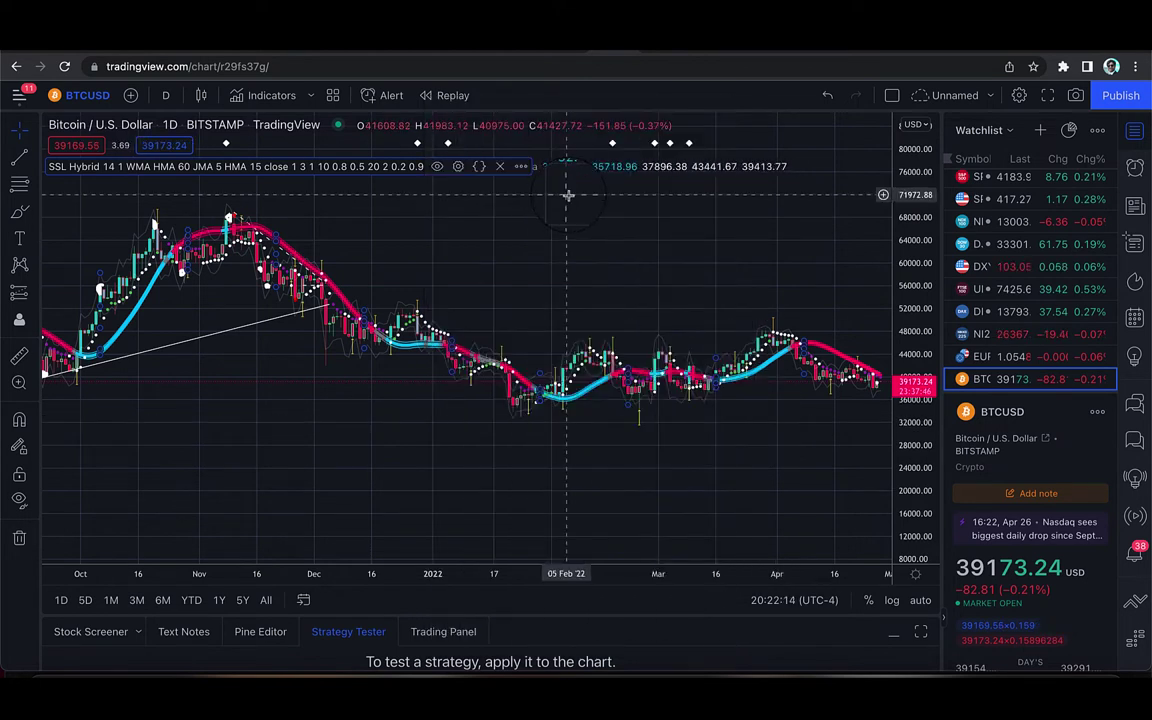
Make the down exit arrows nearly fully opaque and hide the +ATR and -ATR lines
click(458, 166)
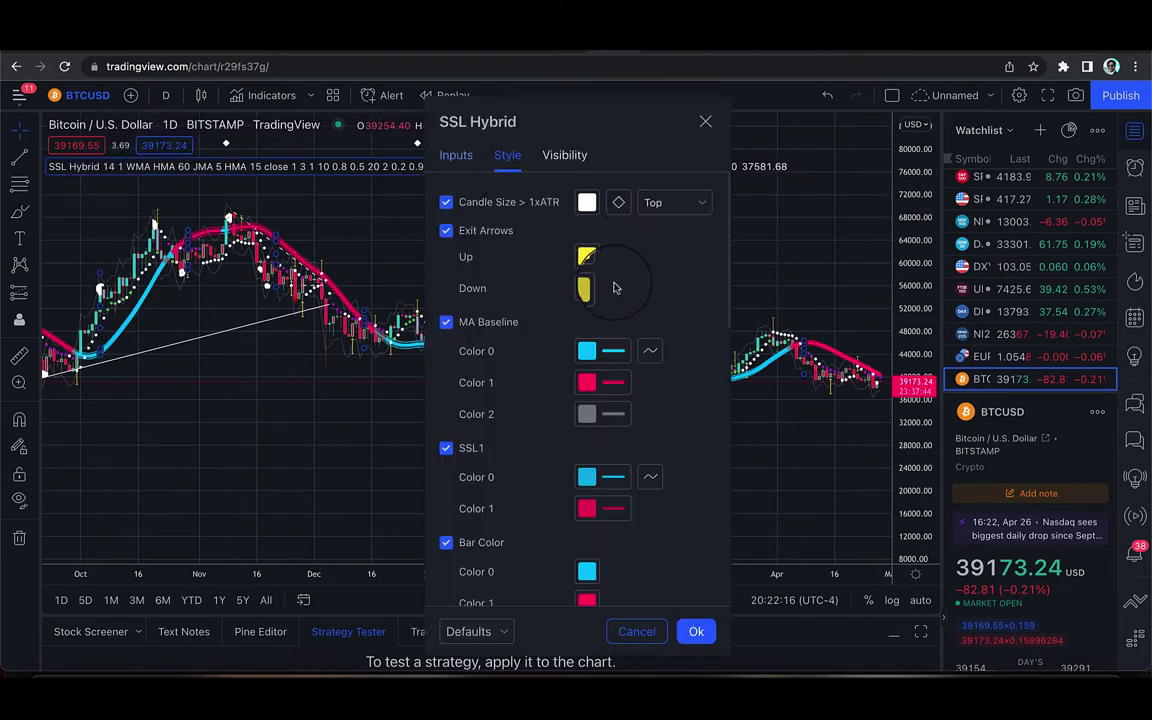
click(588, 290)
drag(686, 521, 705, 523)
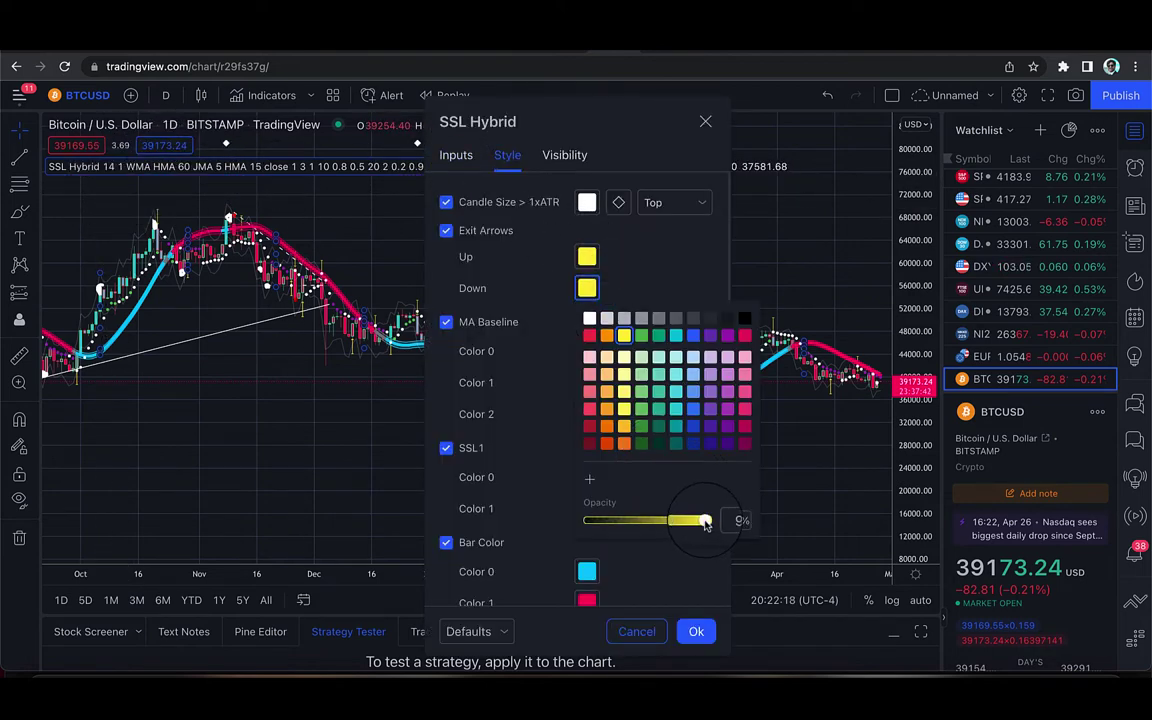
click(522, 399)
scroll(521, 398, down, 6)
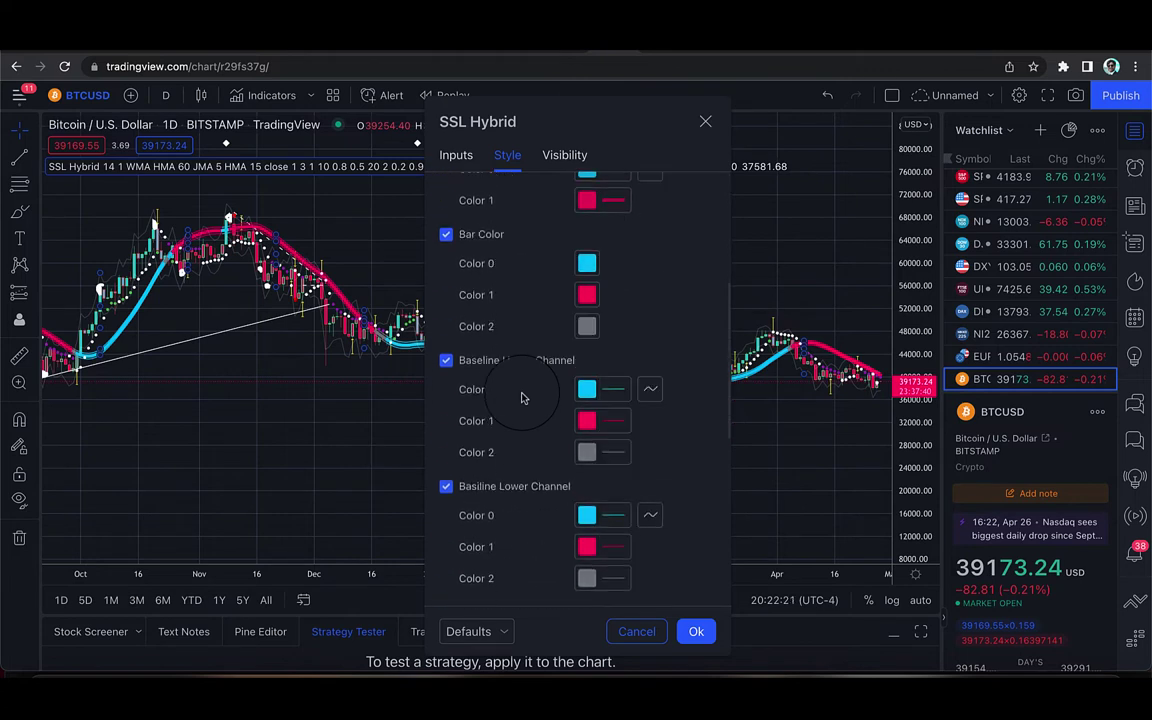
click(446, 338)
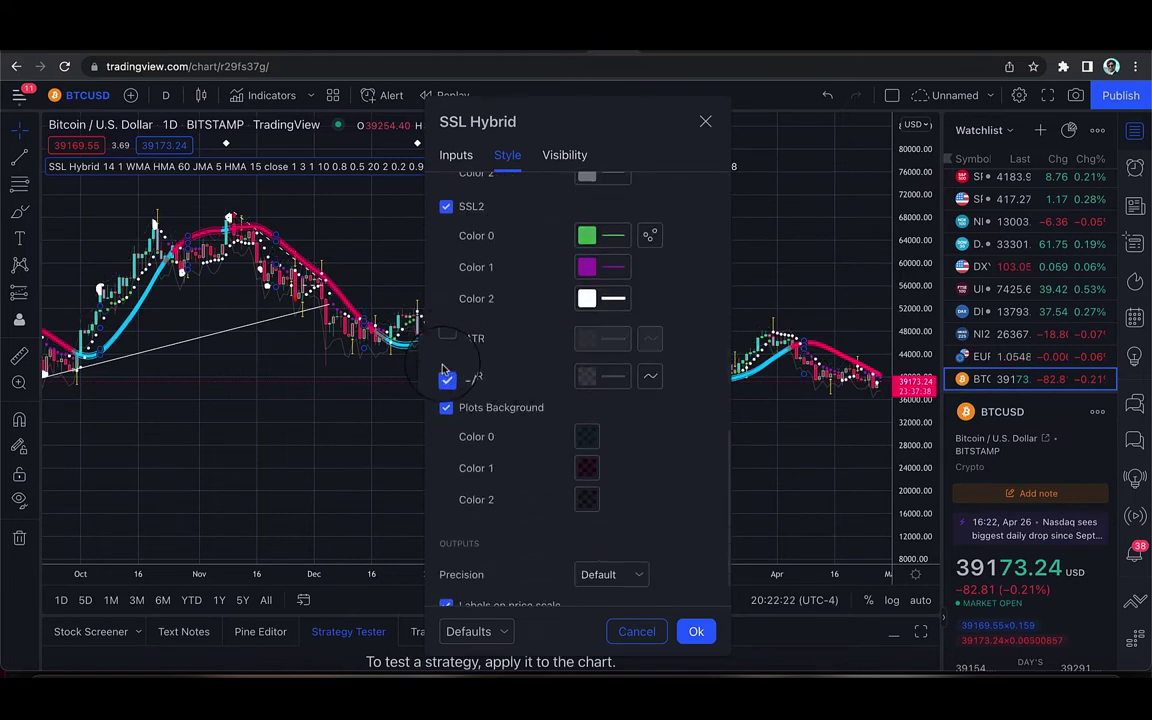
click(446, 377)
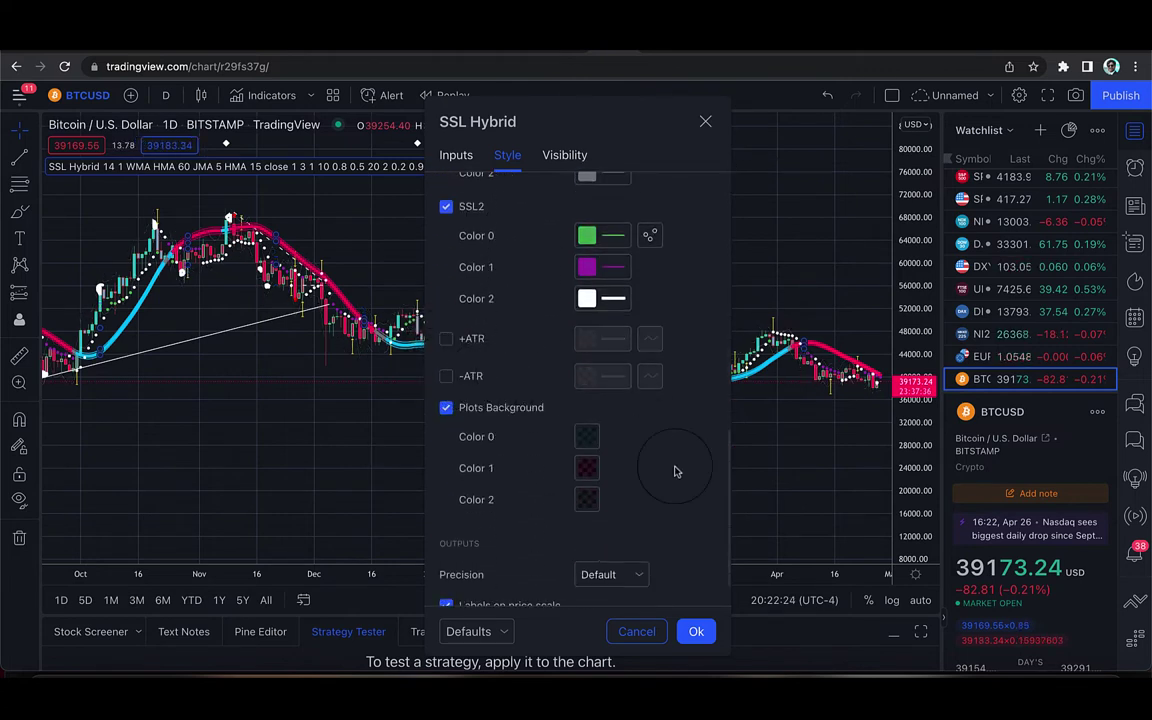
click(697, 632)
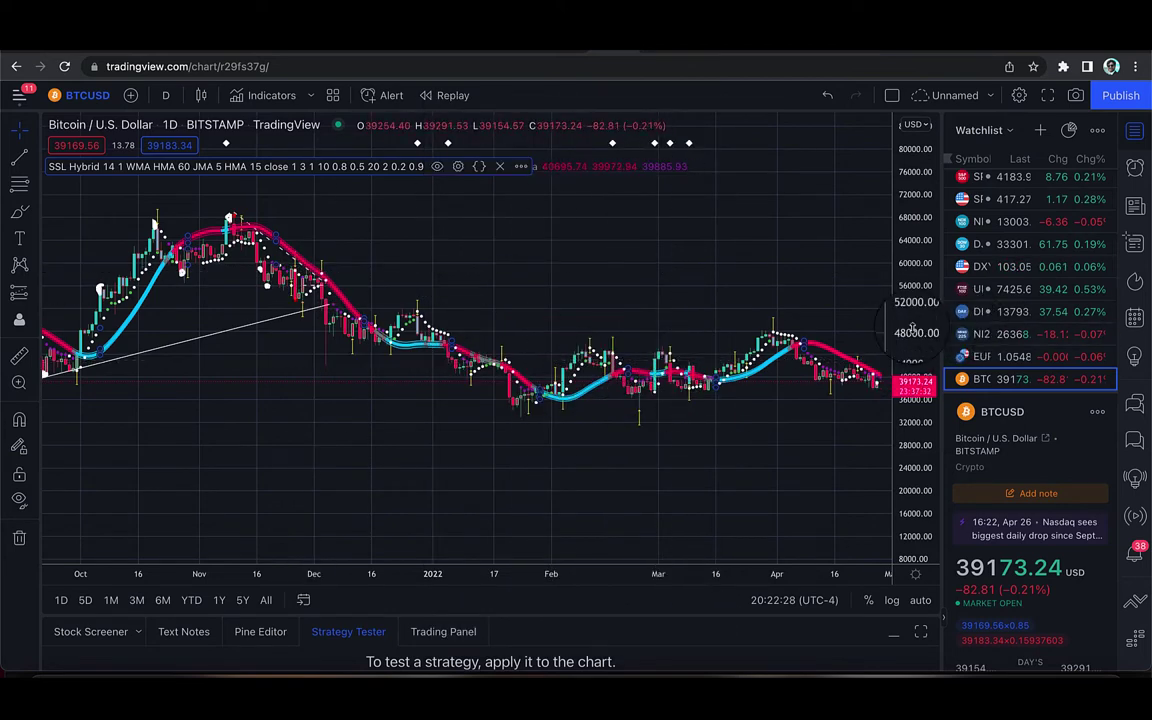
drag(905, 360, 911, 230)
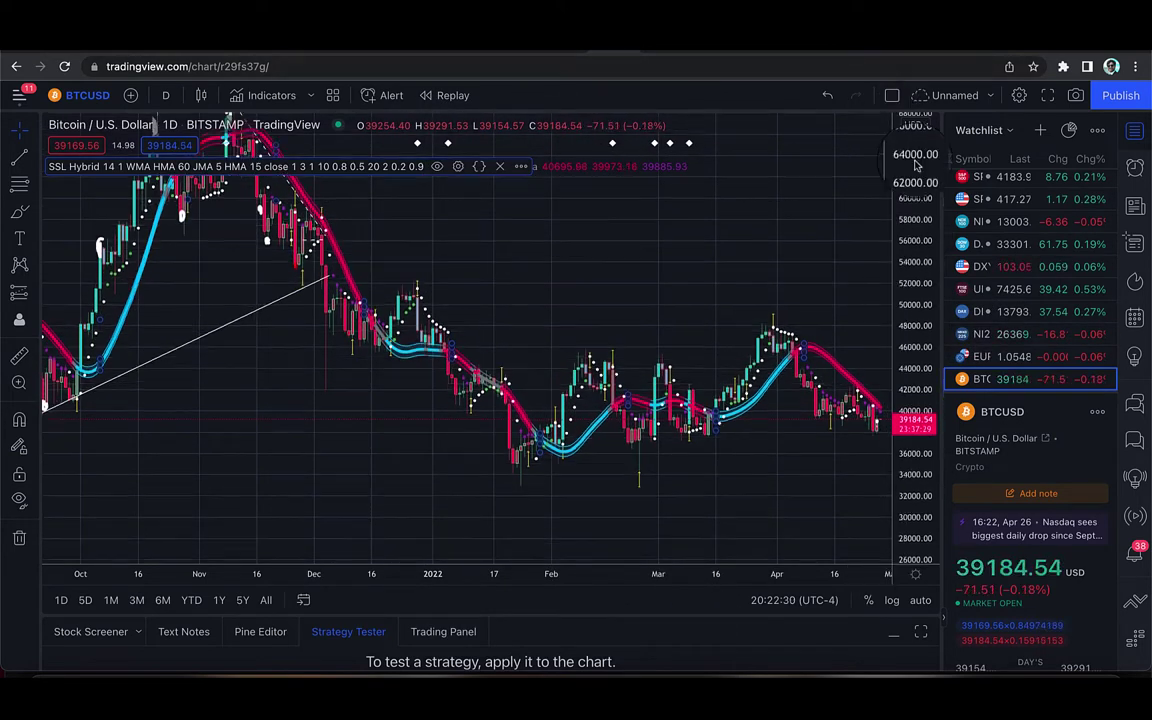
scroll(626, 283, up, 5)
scroll(626, 283, up, 5)
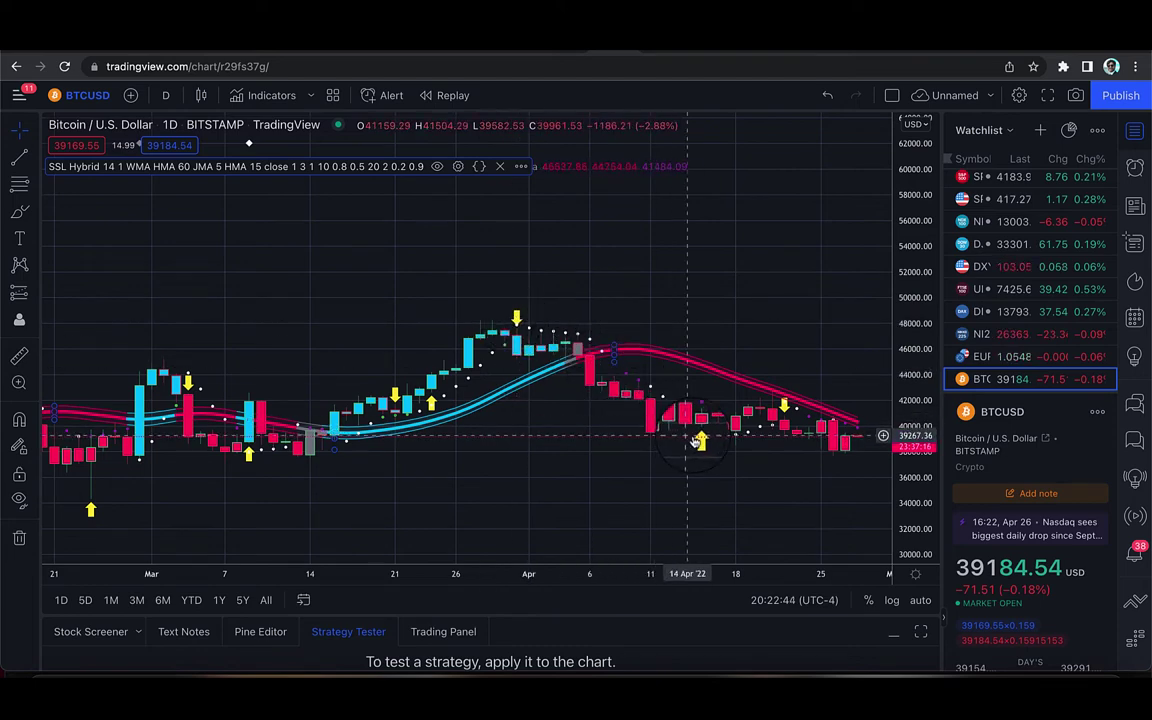
drag(249, 386, 707, 334)
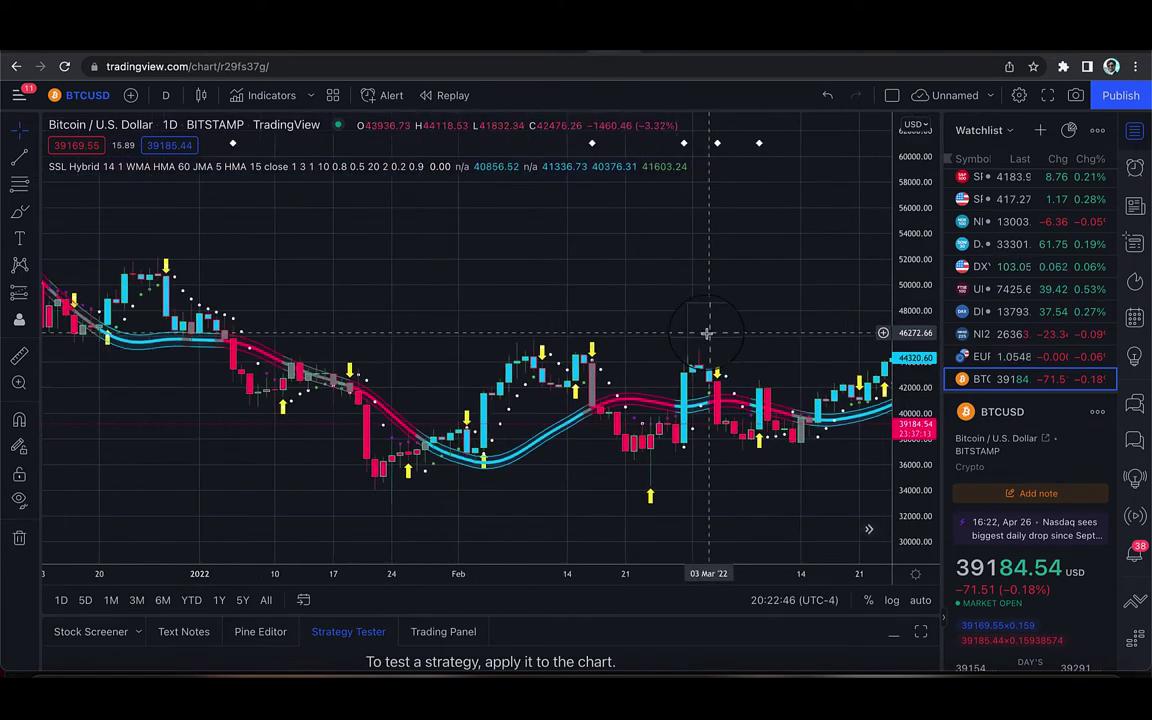
scroll(707, 334, left, 10)
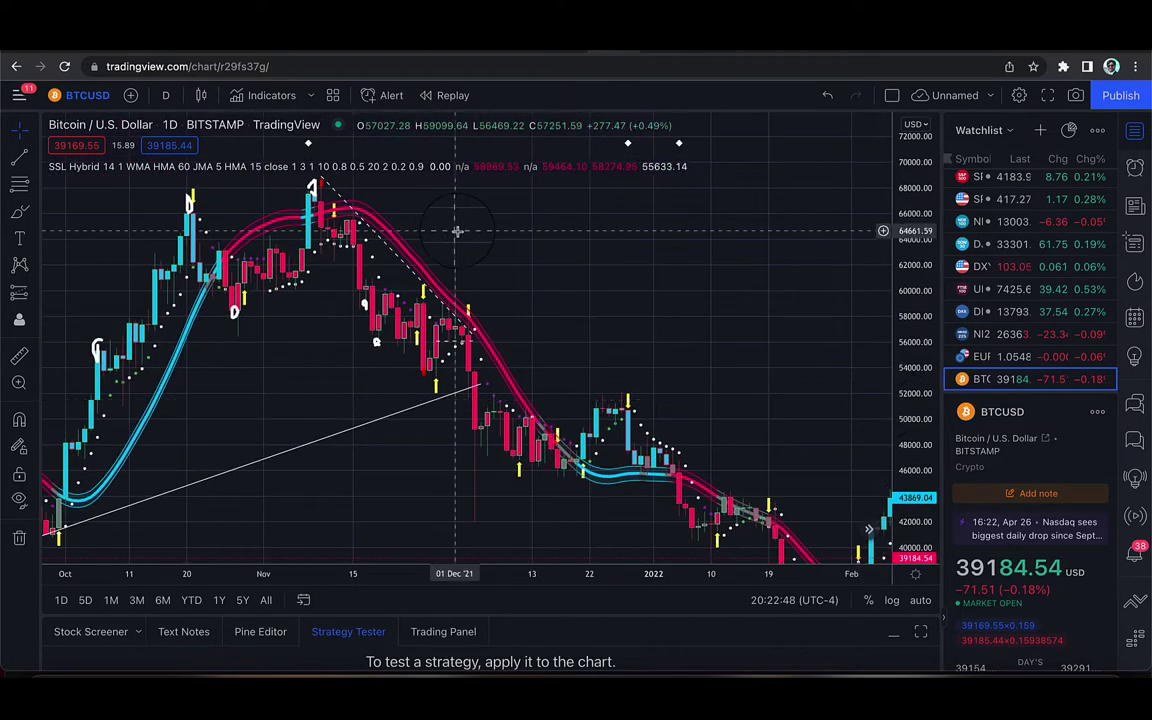
scroll(457, 231, up, 5)
scroll(522, 300, right, 4)
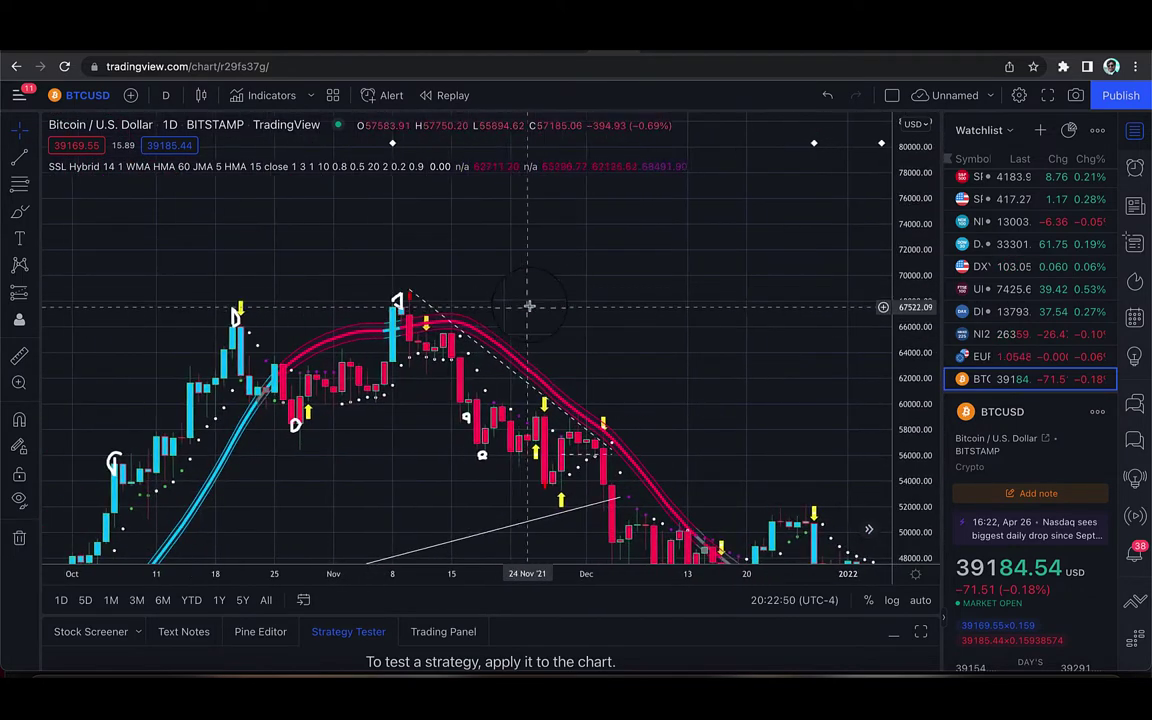
scroll(529, 306, left, 5)
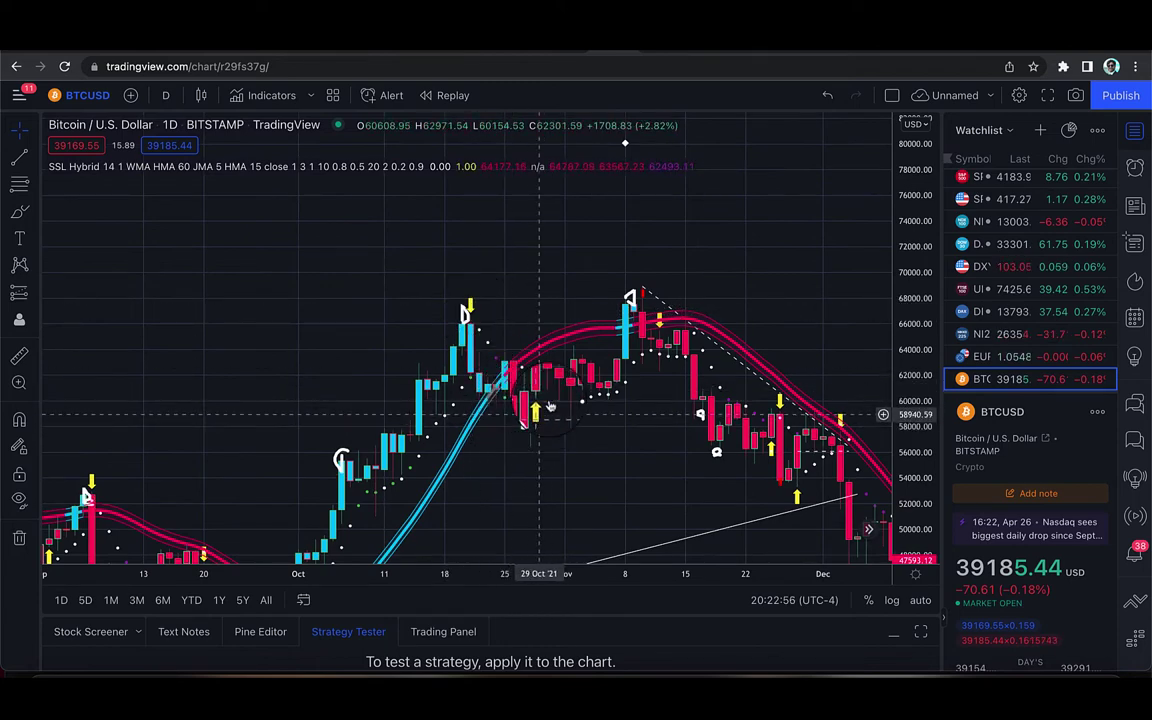
scroll(645, 299, right, 5)
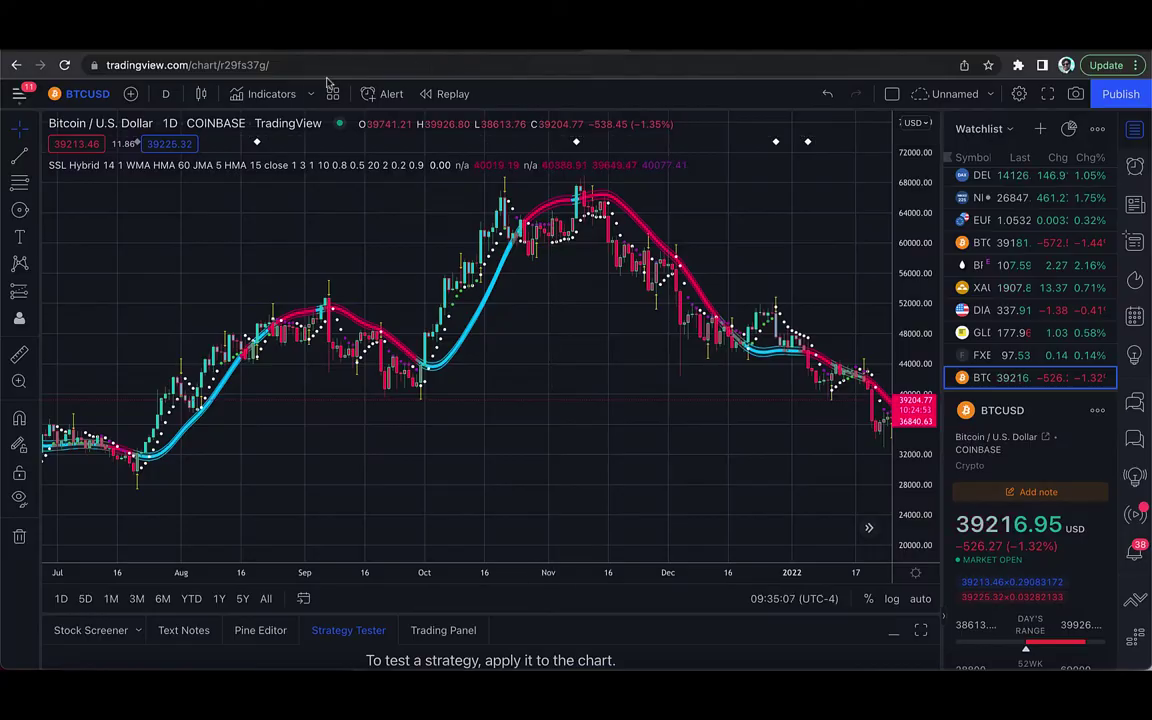
Search 'qqe mod' and add the QQE MOD indicator in a pane below the chart
click(270, 93)
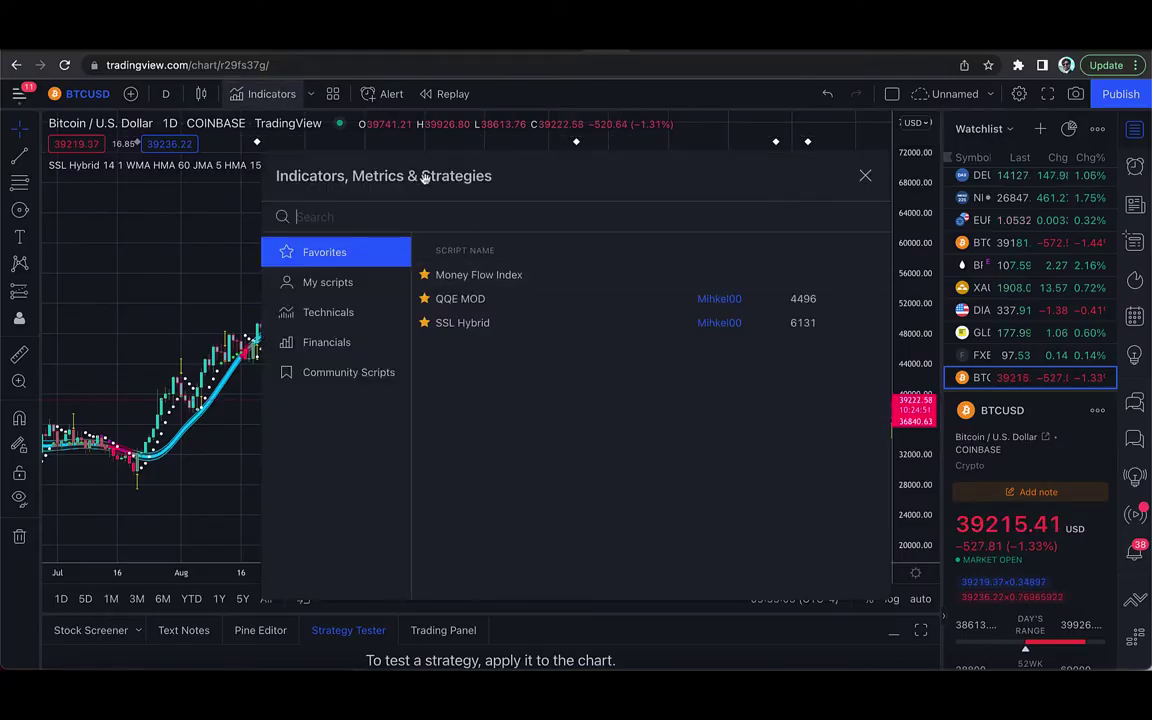
text(qqe mod)
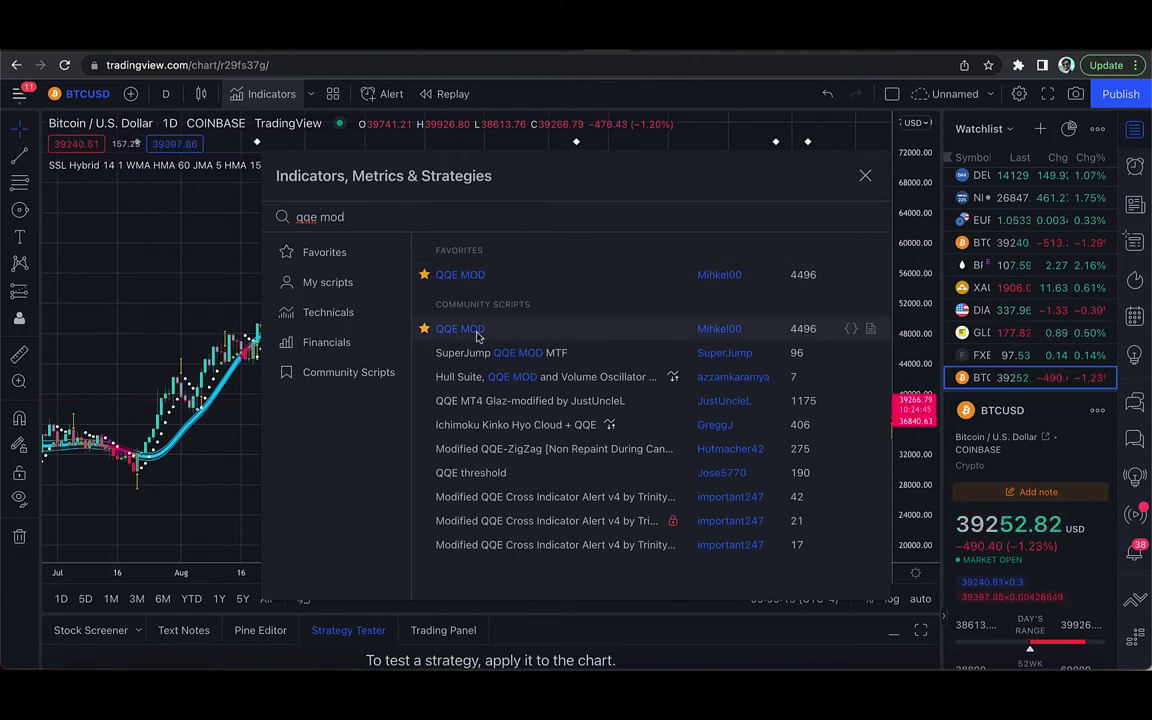
click(558, 280)
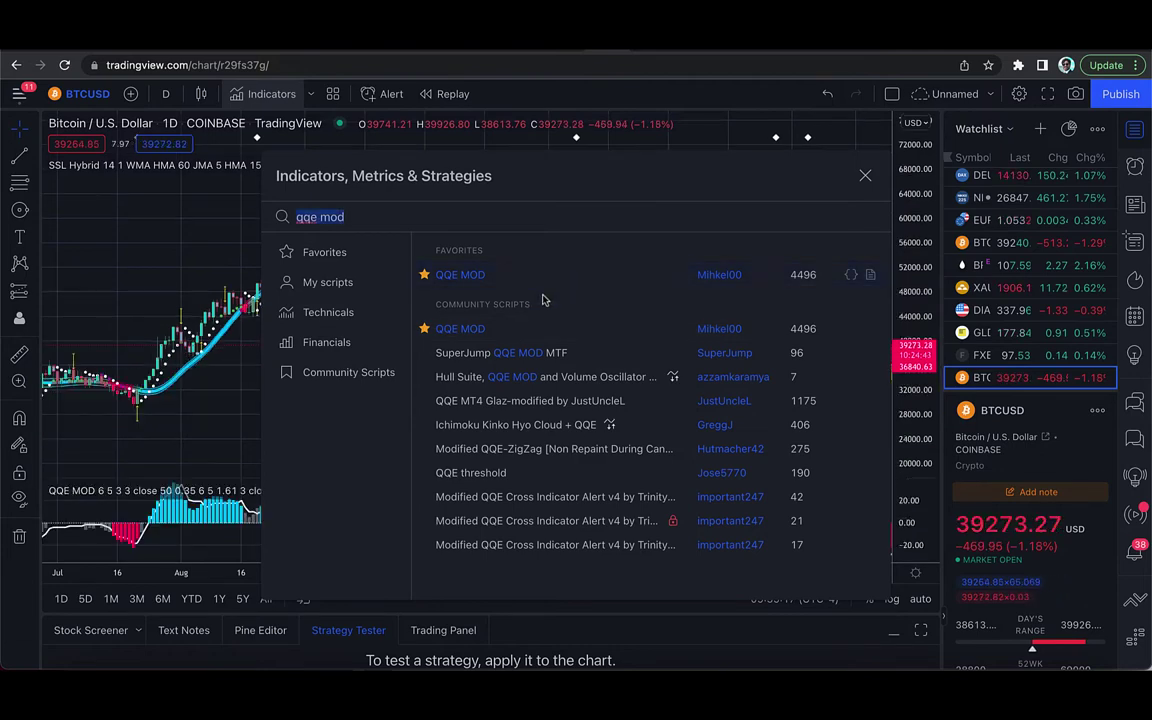
click(196, 403)
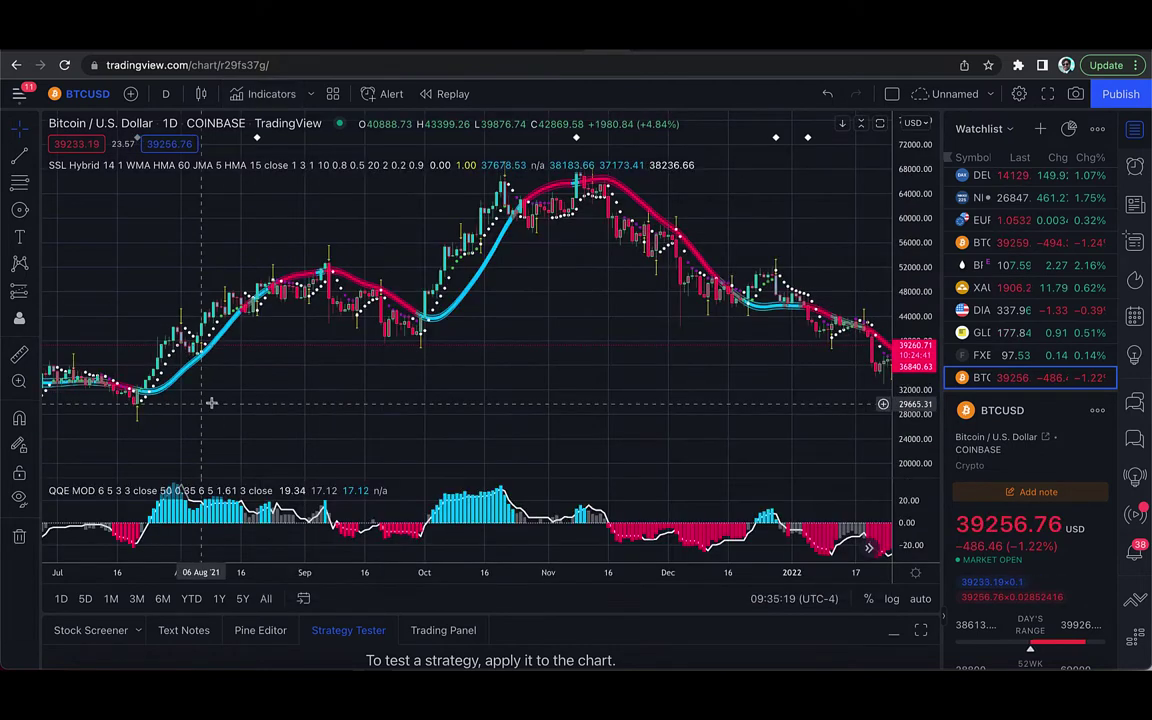
scroll(429, 388, up, 5)
Pan back to early 2021 and draw a flat QQE MOD line from 20 Apr to 23 Jul '21
drag(461, 436, 641, 480)
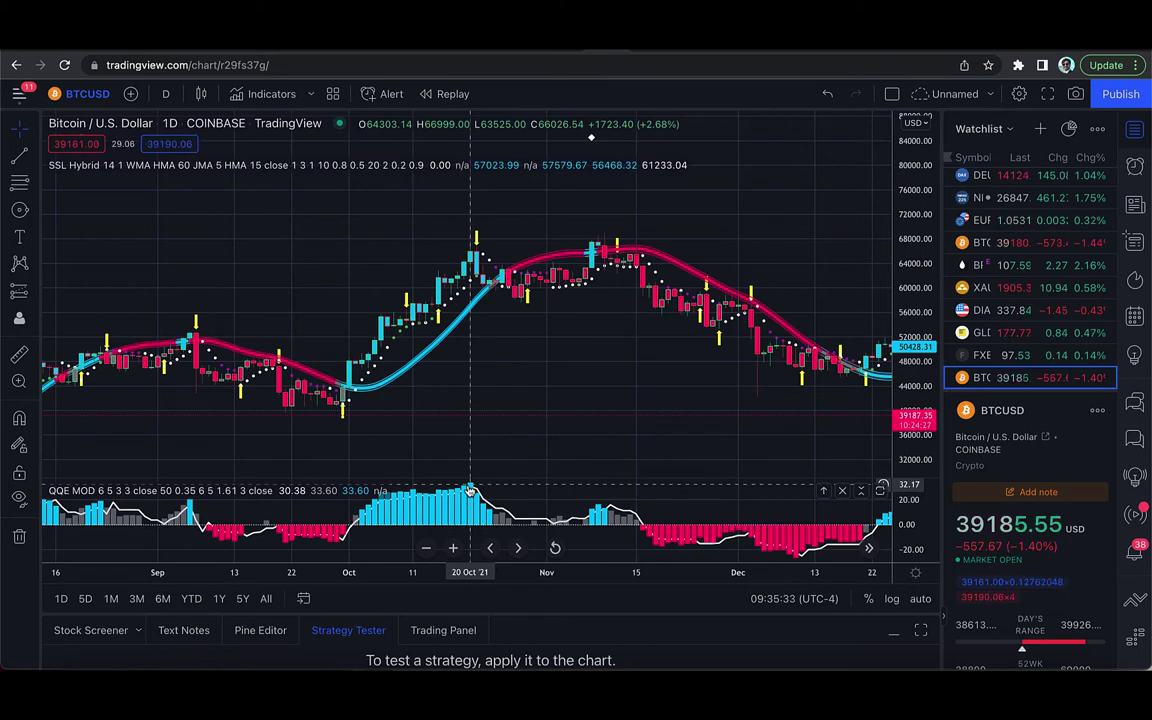
scroll(602, 445, right, 3)
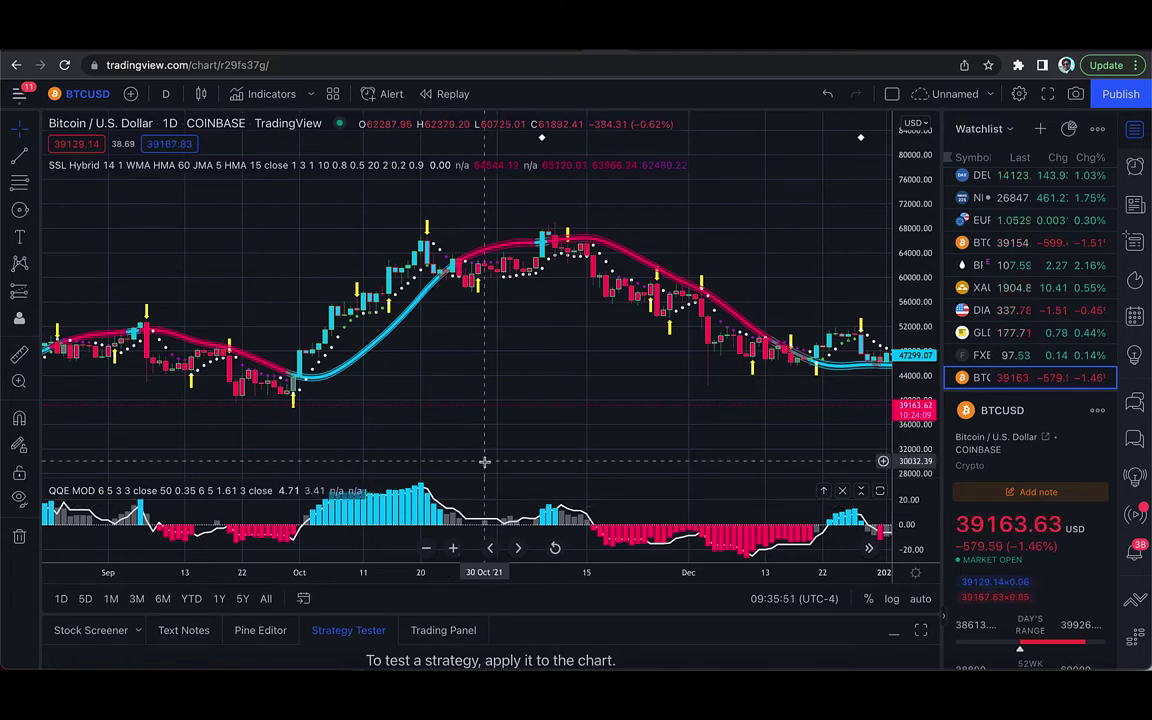
scroll(527, 427, down, 4)
drag(678, 465, 313, 470)
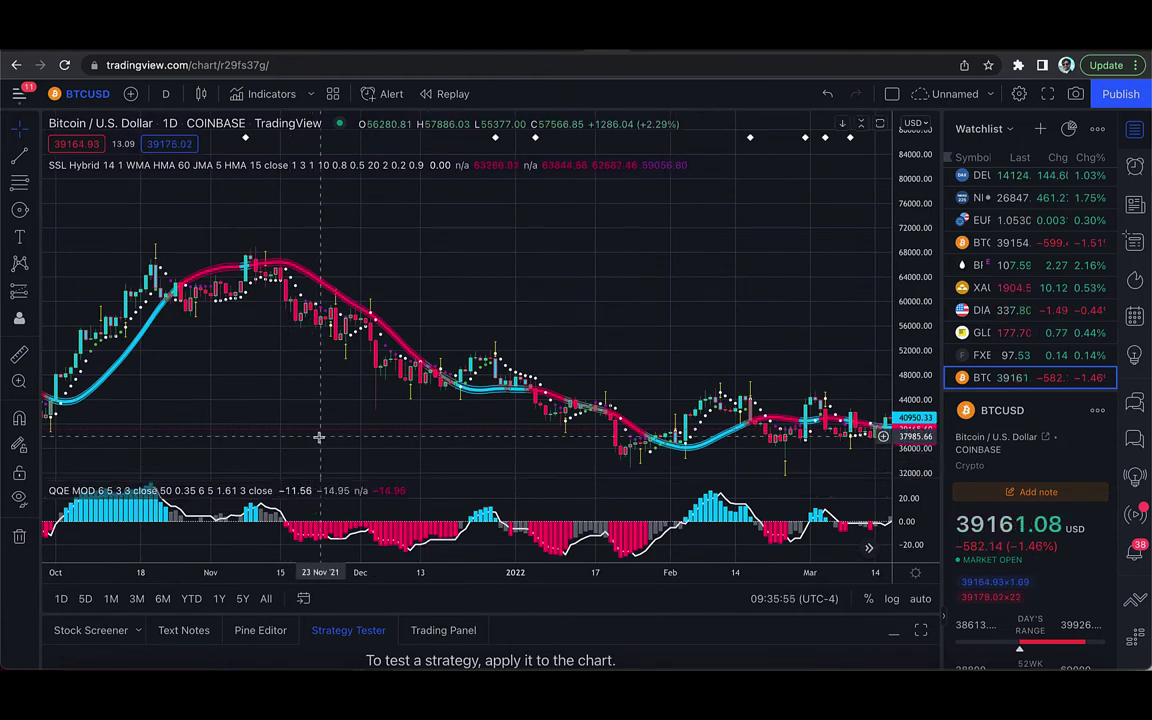
scroll(463, 460, right, 5)
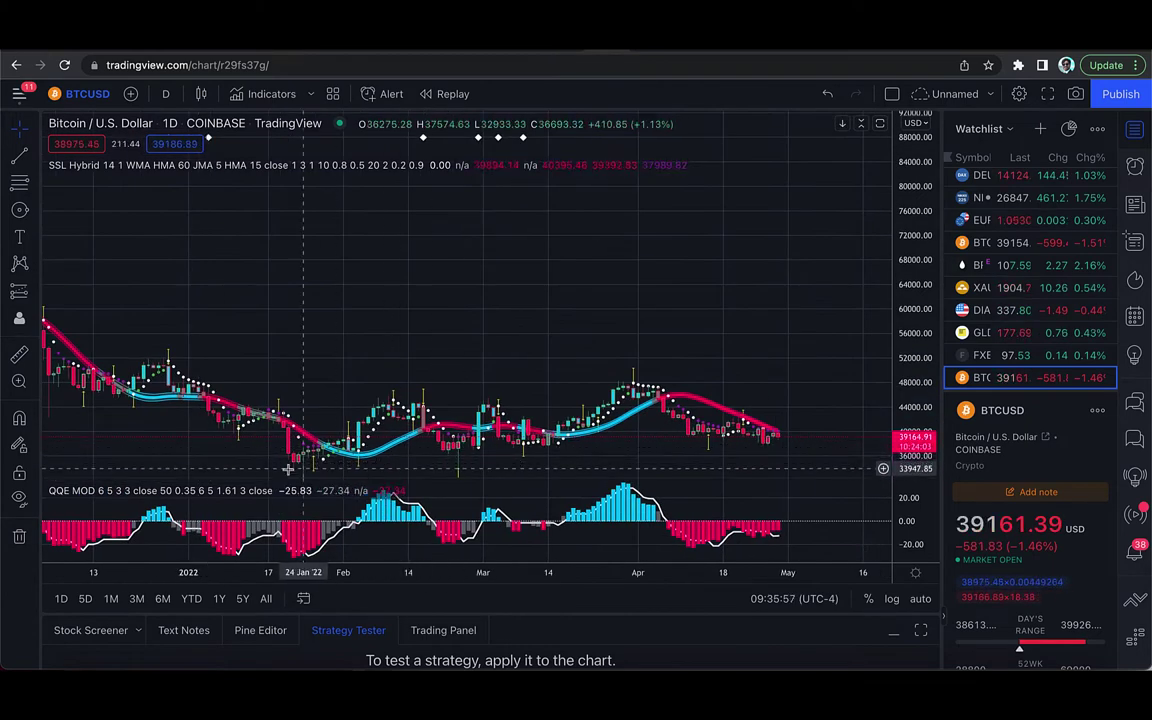
drag(228, 460, 657, 421)
scroll(681, 417, left, 5)
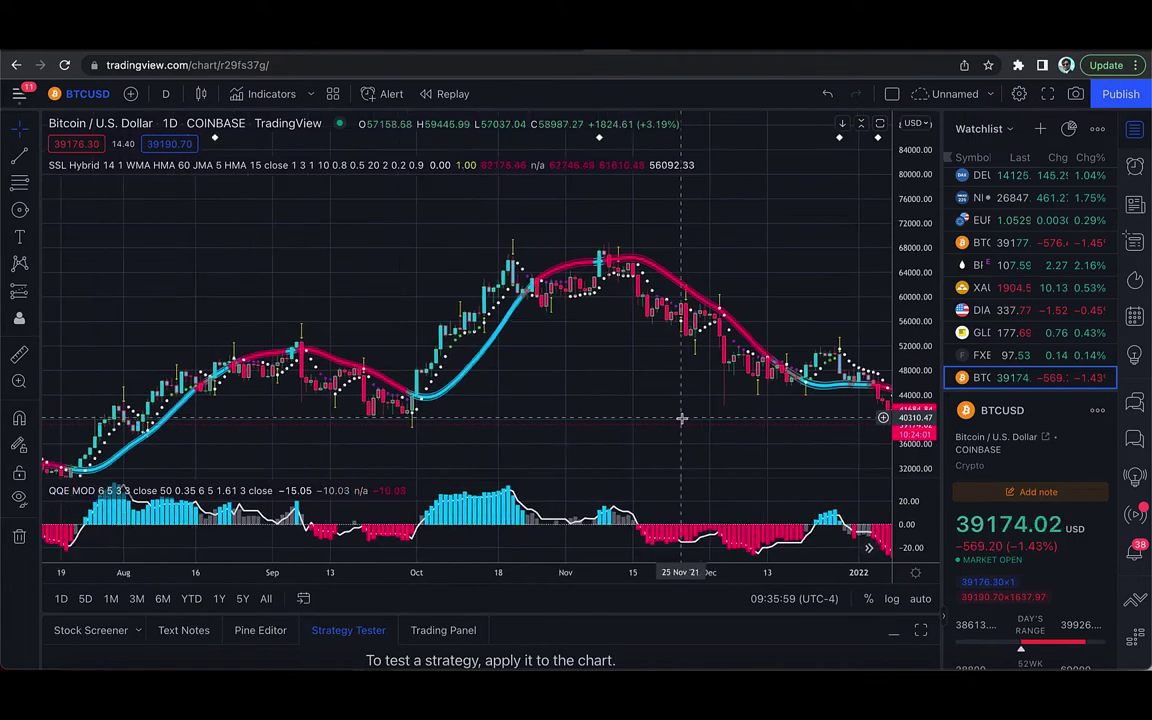
drag(237, 342, 625, 346)
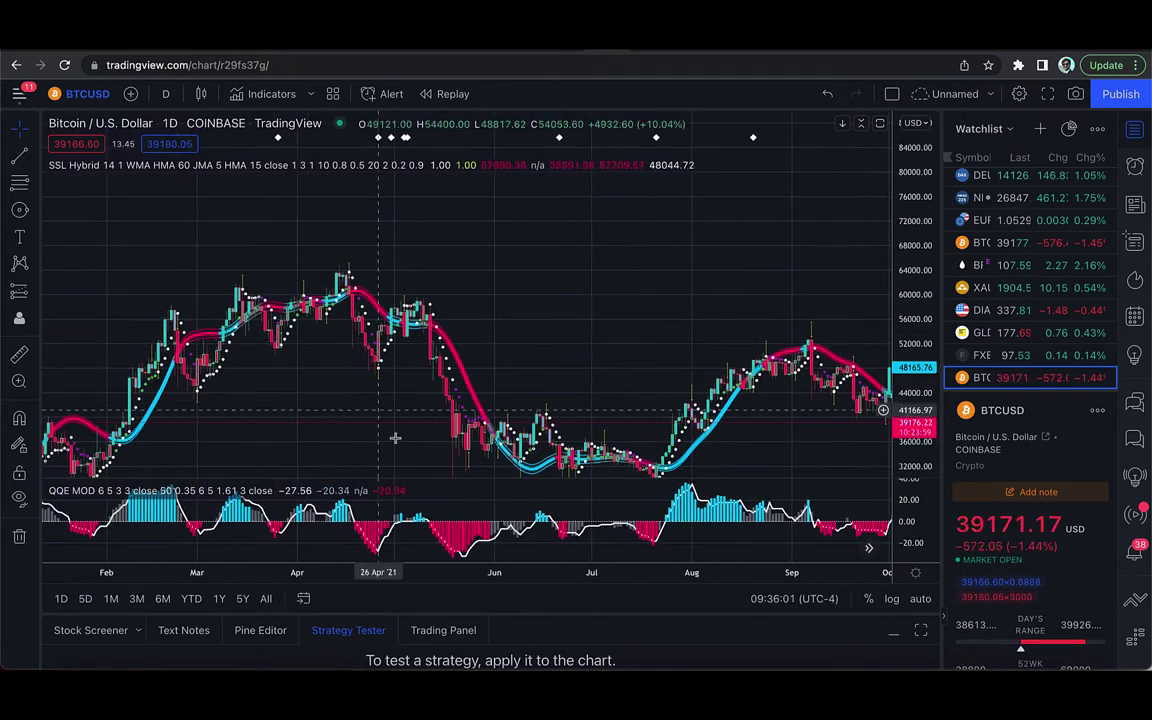
click(19, 155)
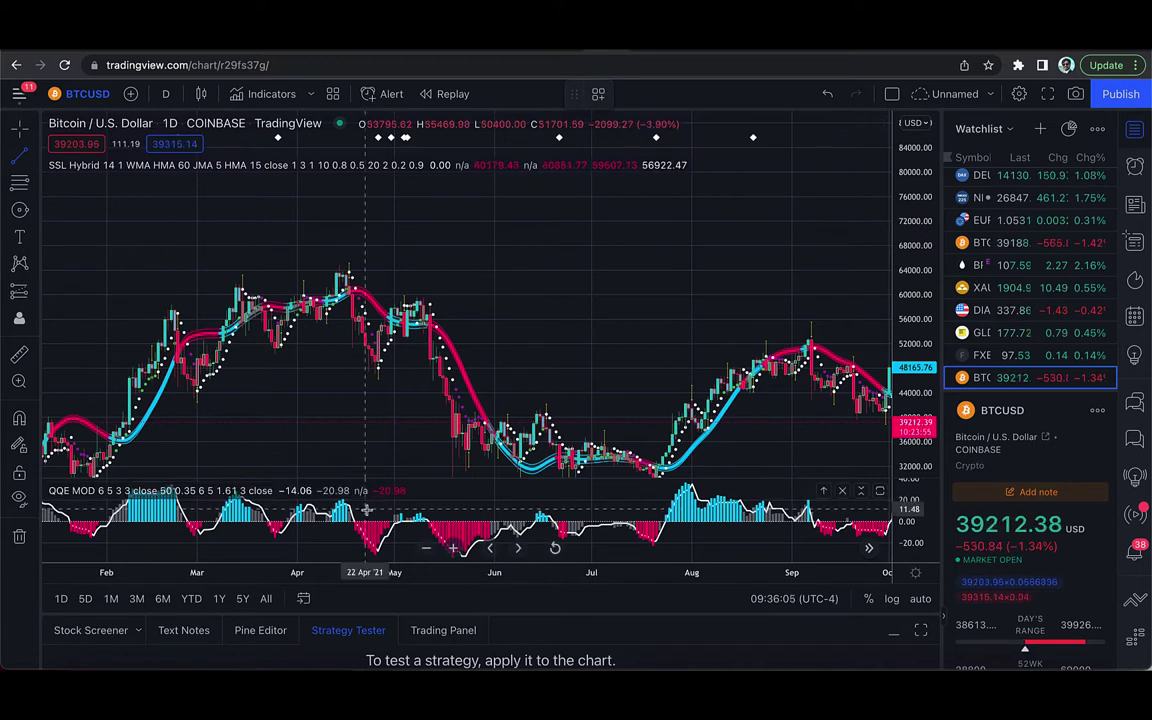
drag(358, 510, 663, 511)
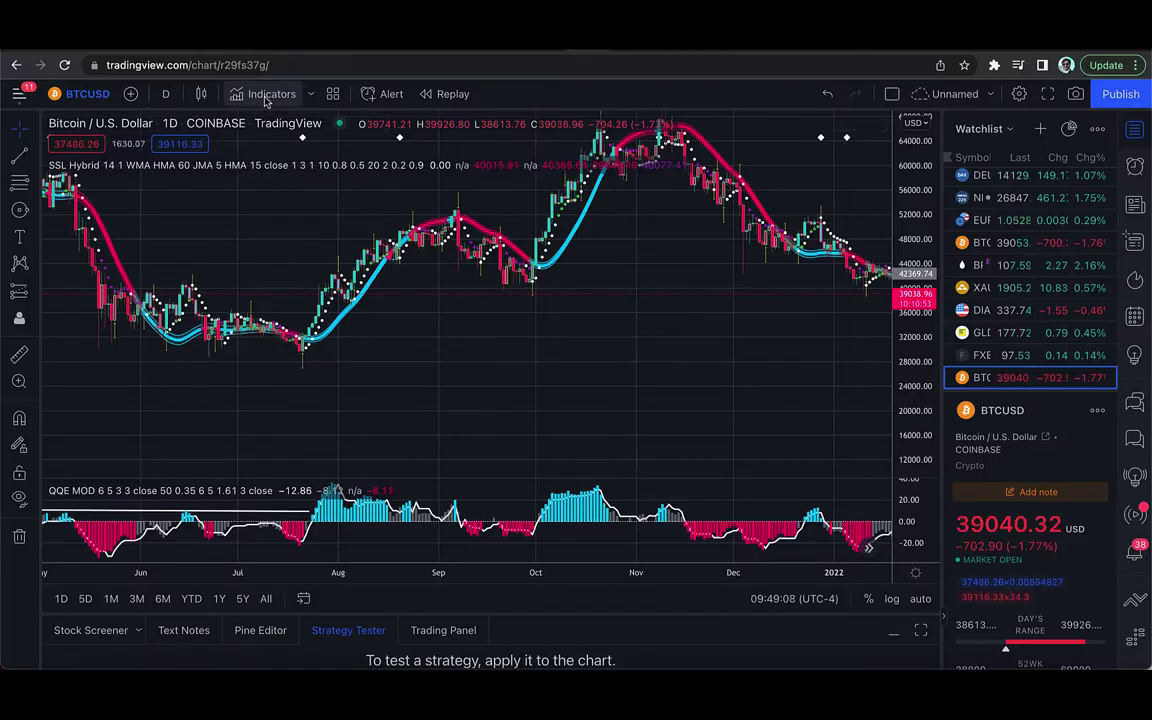
Search 'money flow index' and add the MFI 14 pane from Technicals below QQE MOD
click(266, 98)
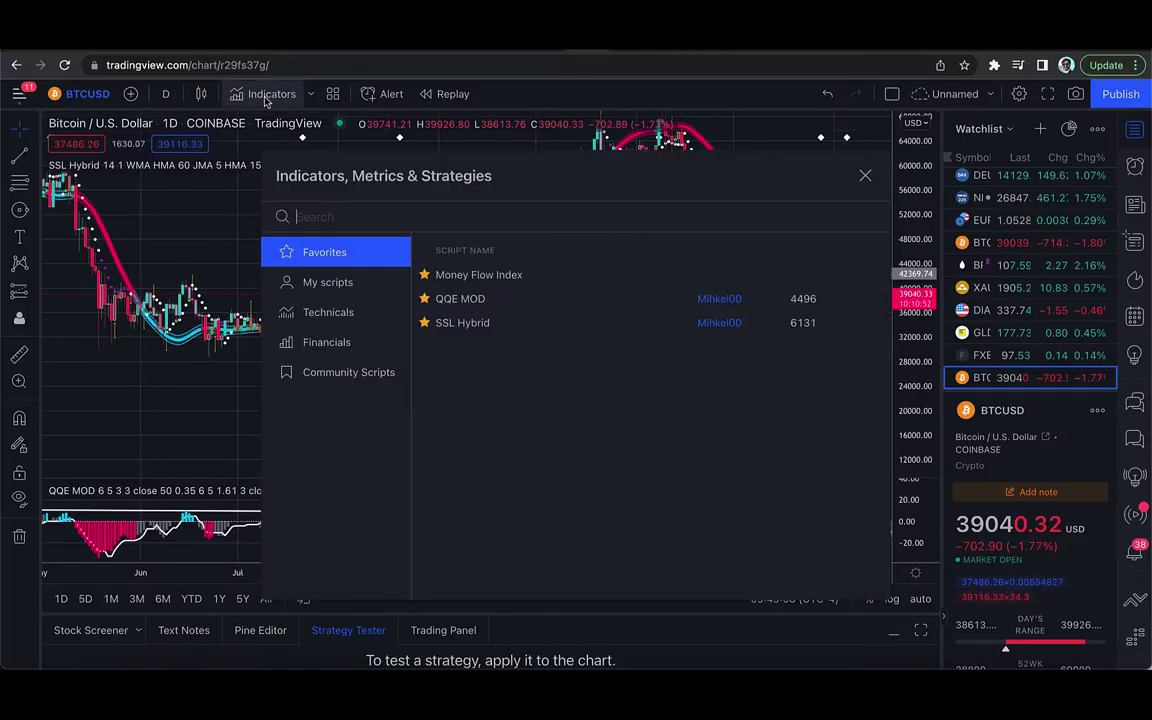
text(money )
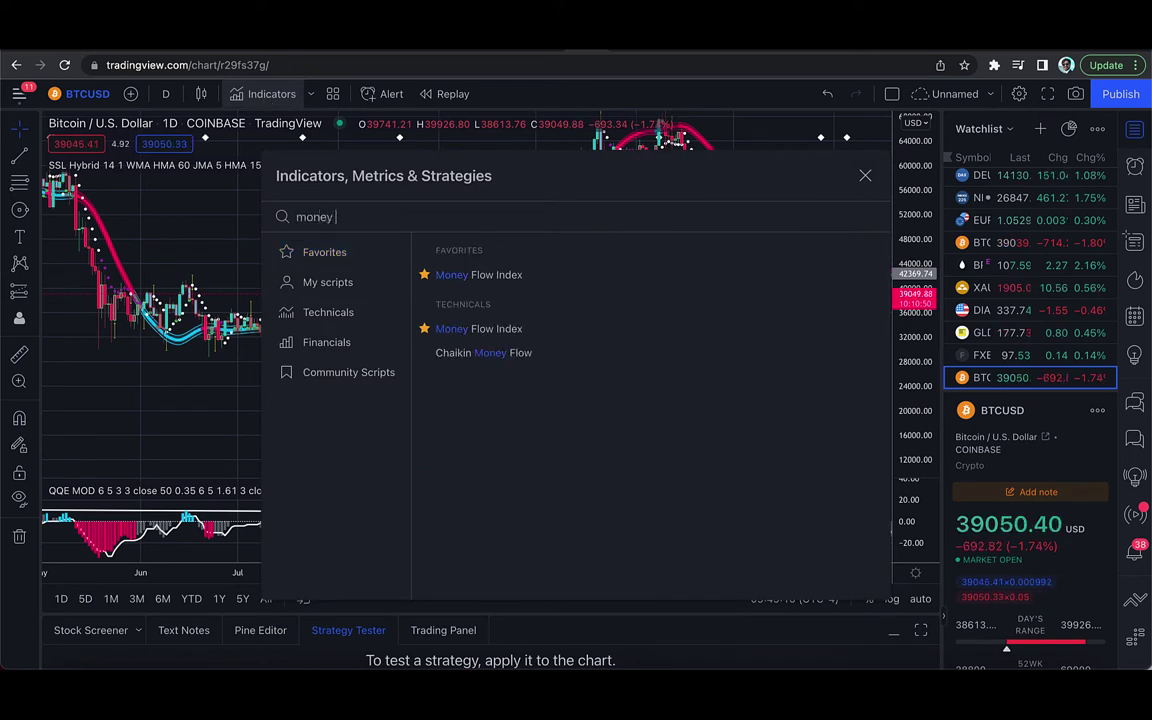
text(flow)
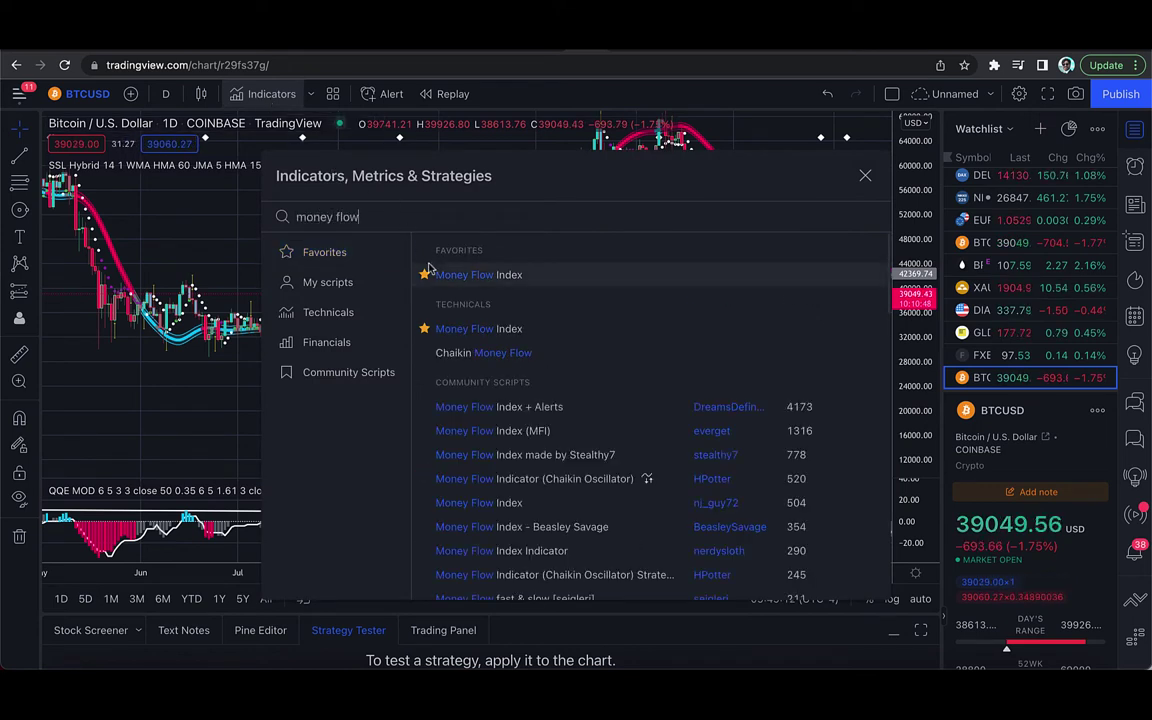
text( inde)
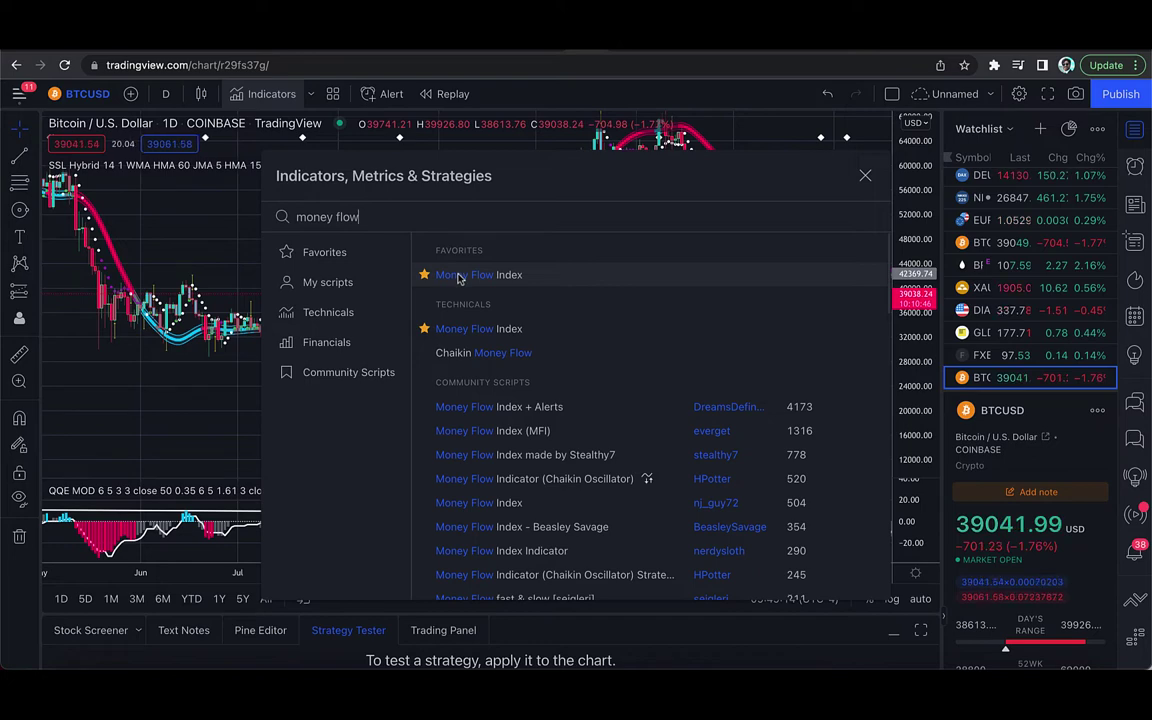
text(x)
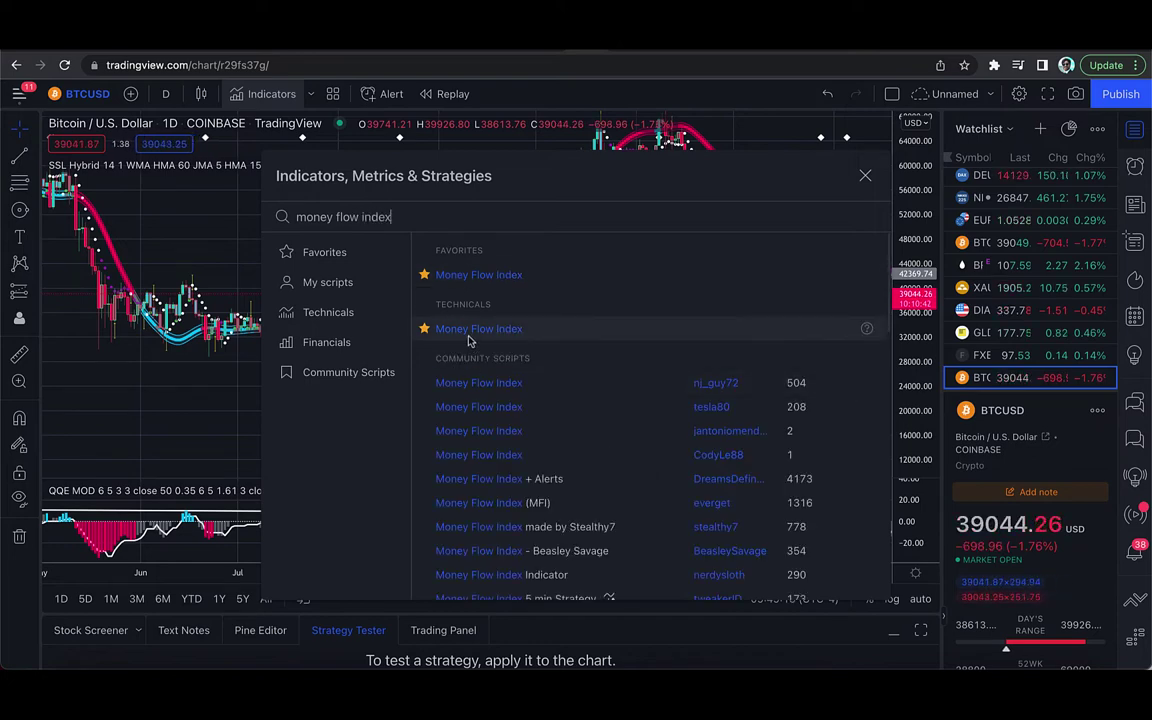
click(470, 336)
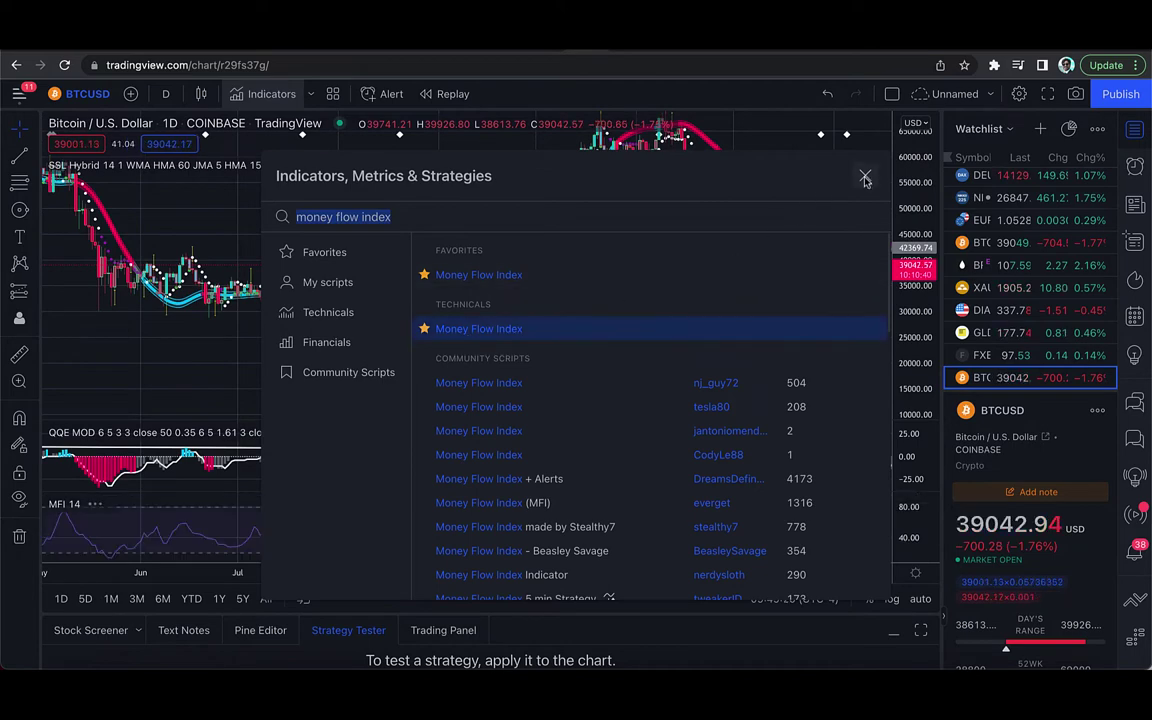
click(865, 178)
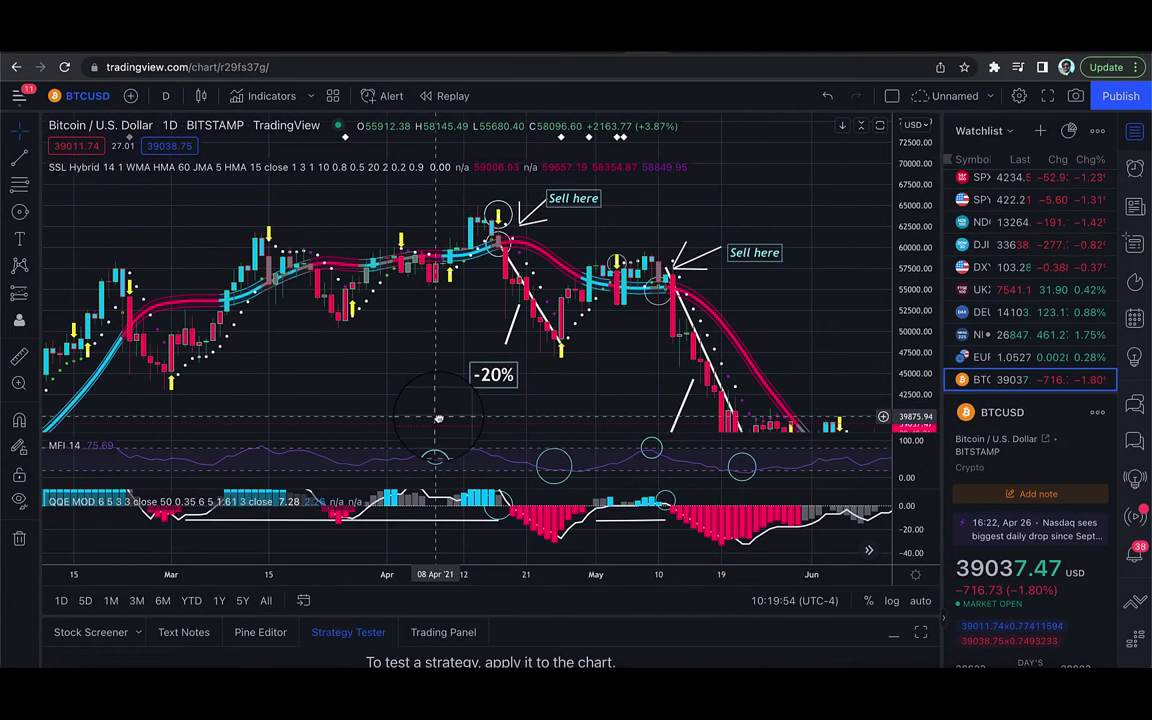
Pan, zoom and stretch the price scale to frame the April–May 2021 sell signals
scroll(563, 349, up, 5)
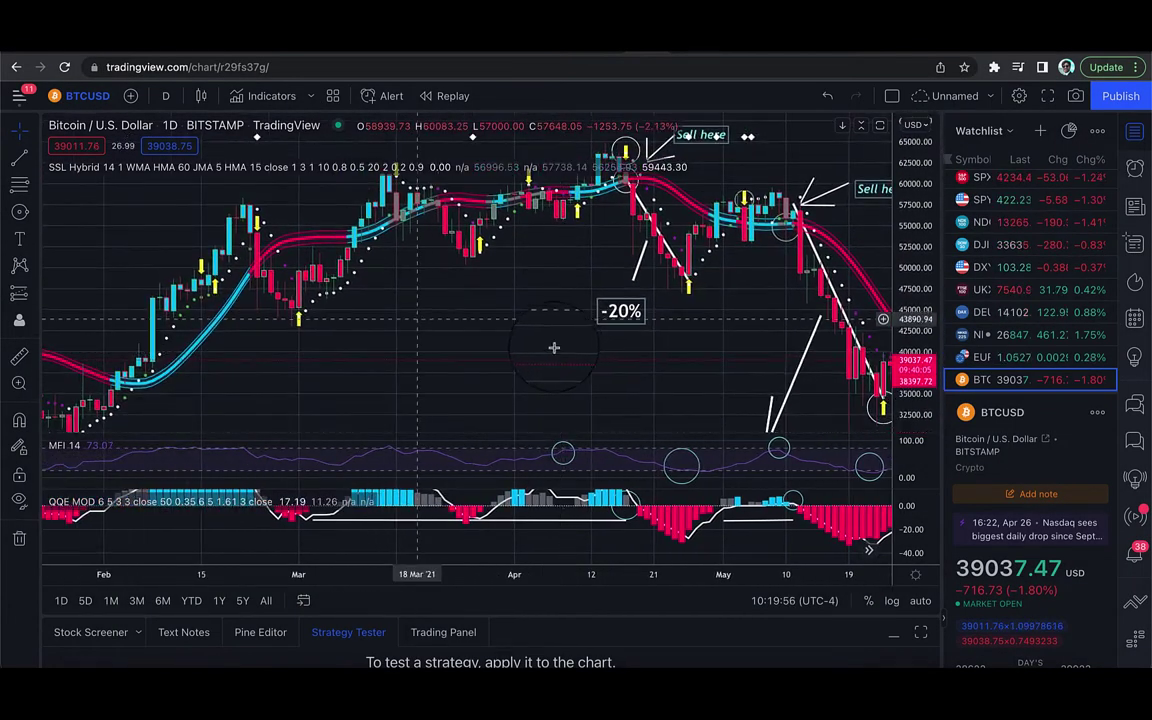
scroll(510, 340, right, 3)
drag(488, 326, 370, 372)
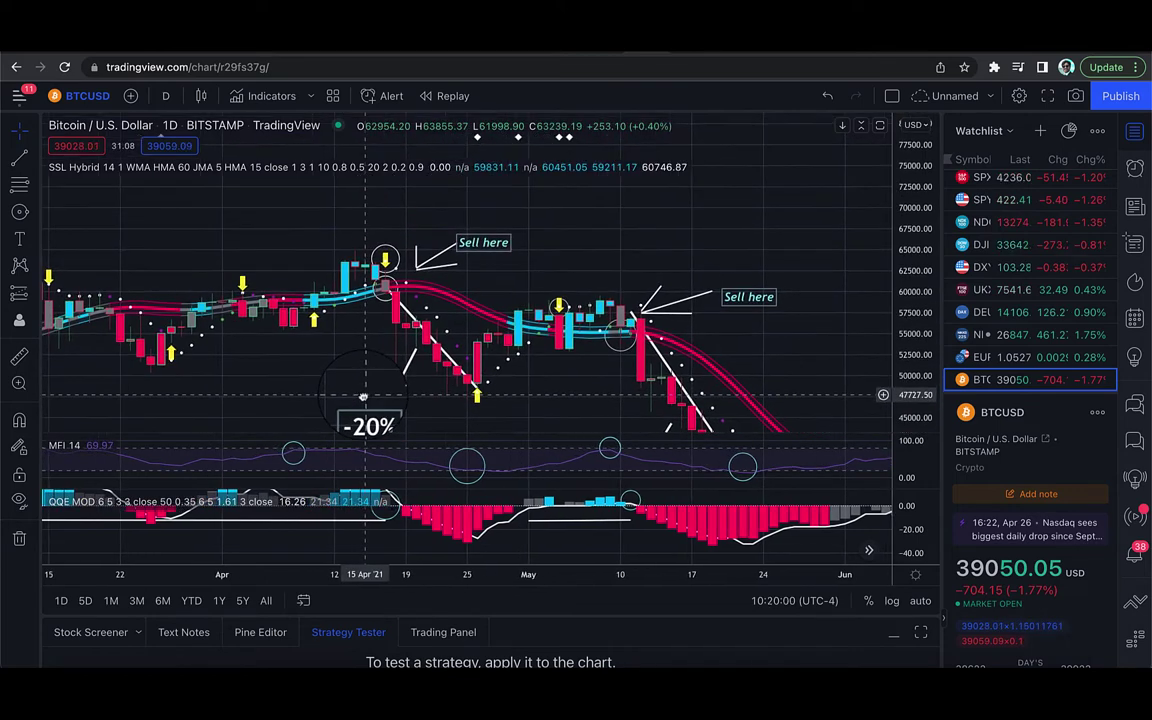
drag(912, 272, 912, 254)
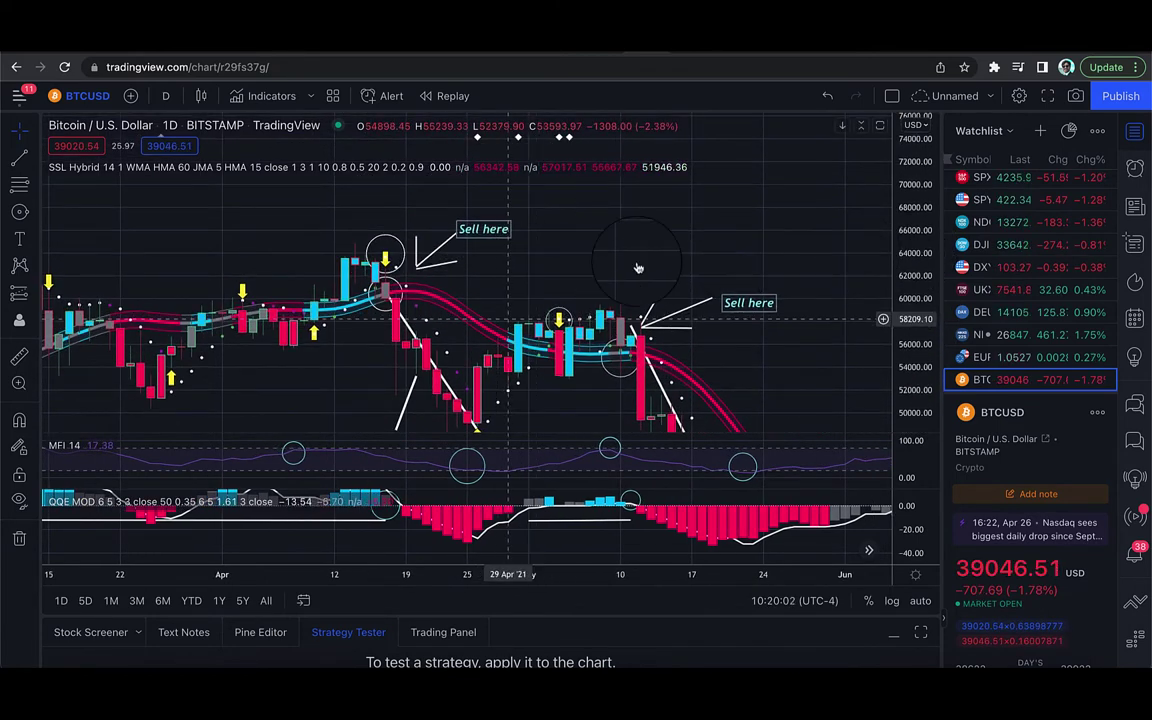
drag(450, 222, 477, 152)
drag(566, 200, 565, 251)
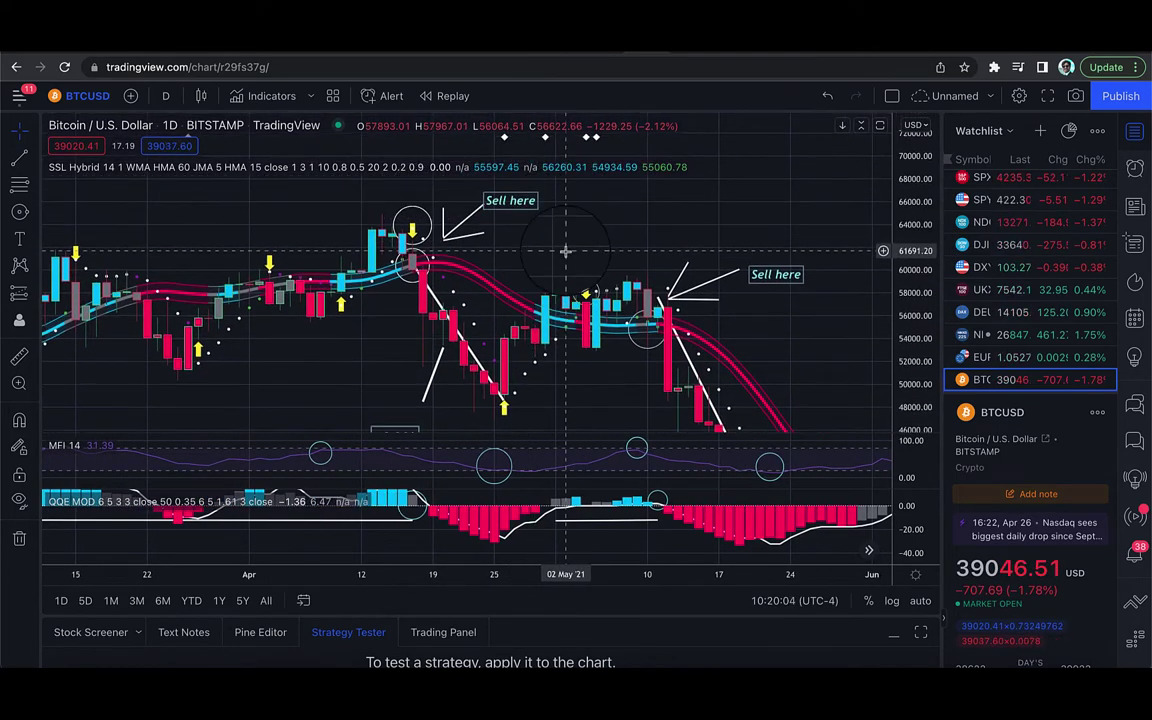
mouse_move(371, 309)
mouse_down()
mouse_move(388, 287)
mouse_move(396, 300)
mouse_up()
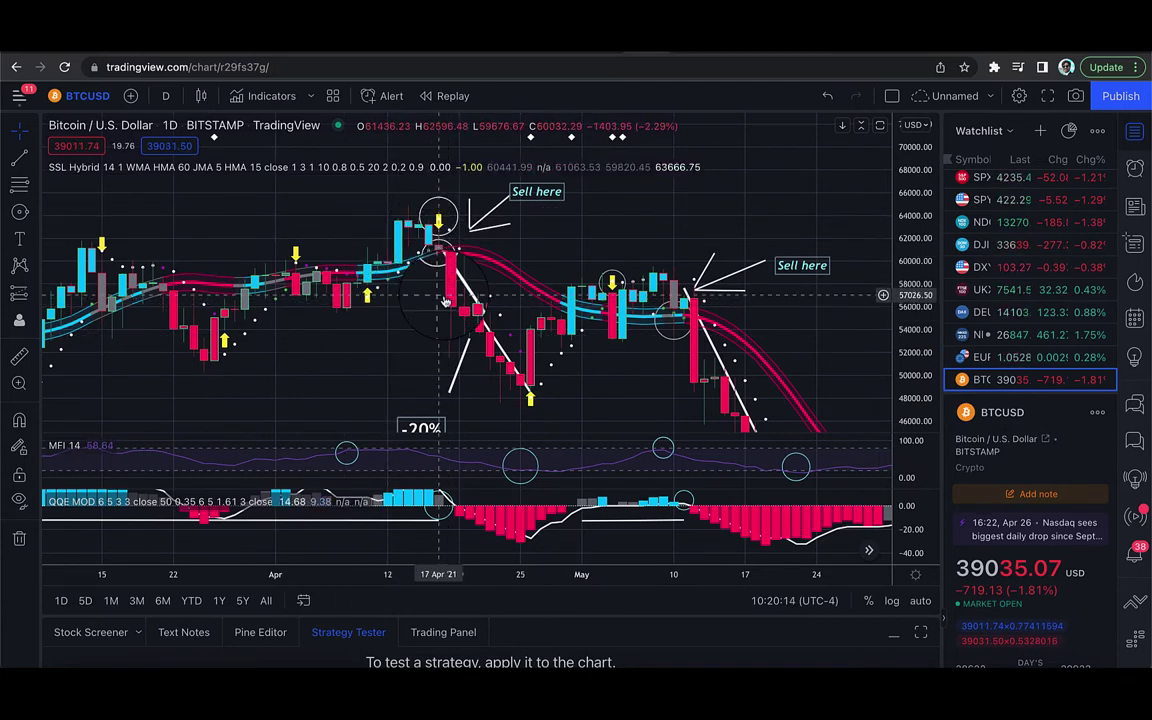
mouse_move(421, 302)
mouse_down()
mouse_move(461, 300)
mouse_move(450, 304)
mouse_up()
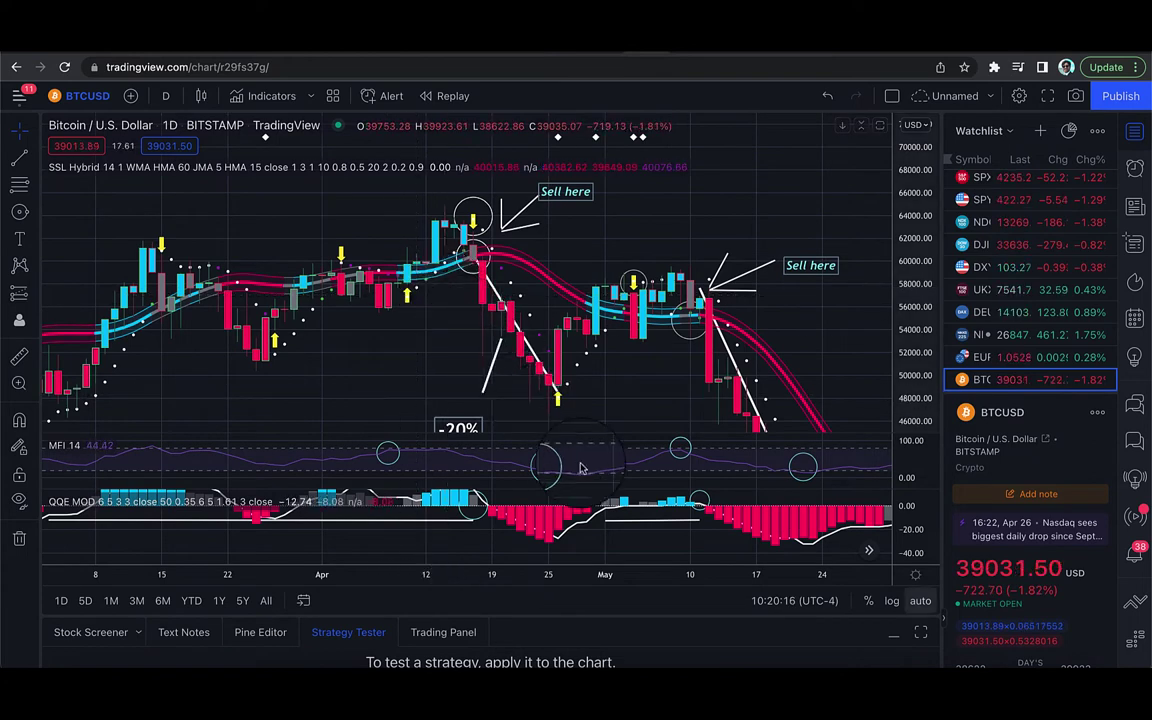
scroll(631, 524, down, 2)
scroll(631, 524, up, 2)
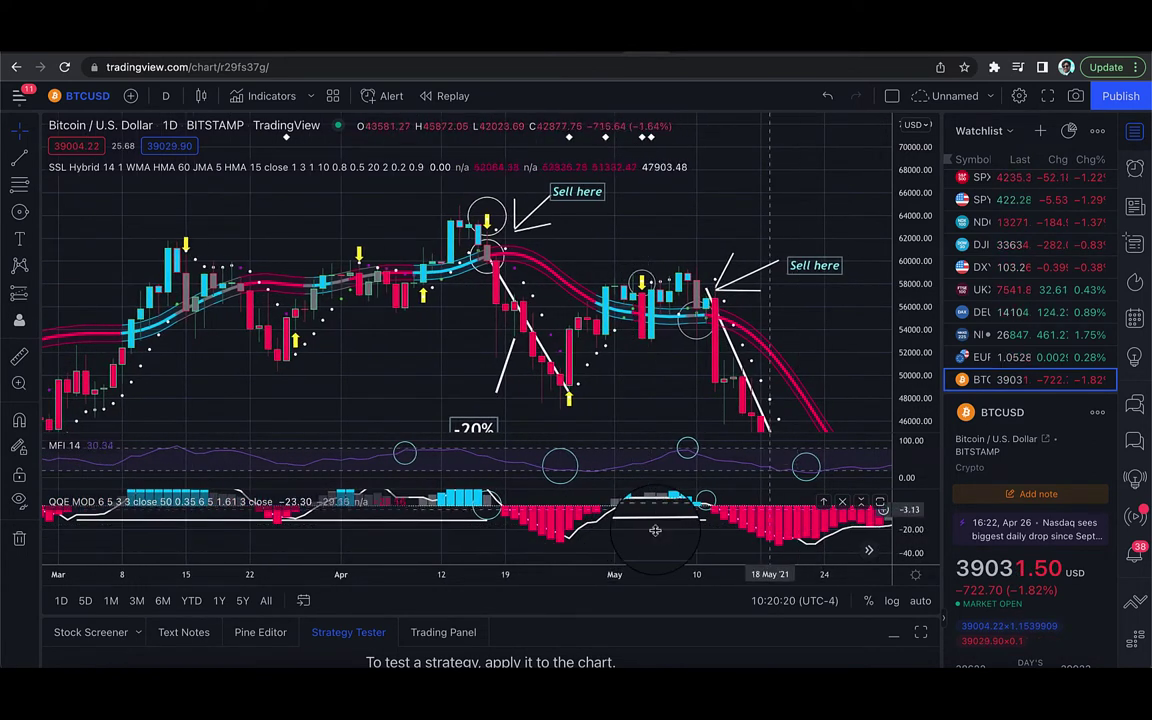
scroll(256, 373, left, 5)
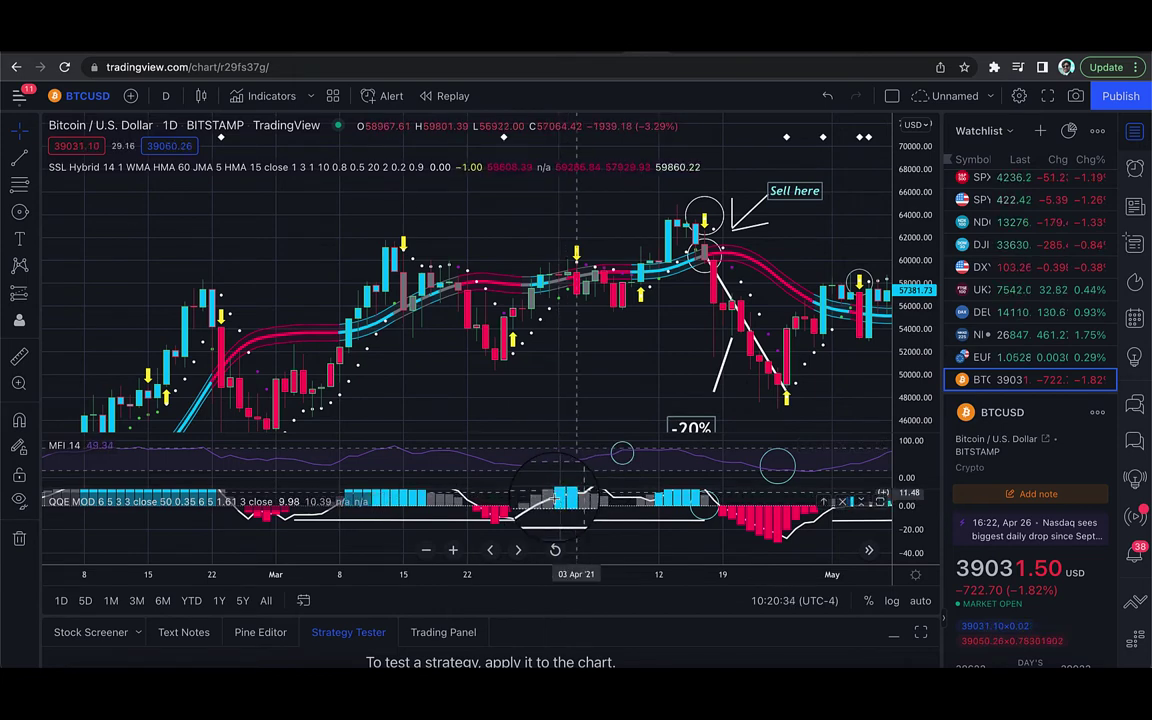
Move the QQE MOD flat line's endpoint so it spans 03 Mar to 17 Apr '21
click(294, 521)
mouse_move(294, 526)
mouse_down()
mouse_move(540, 515)
mouse_move(470, 453)
mouse_up()
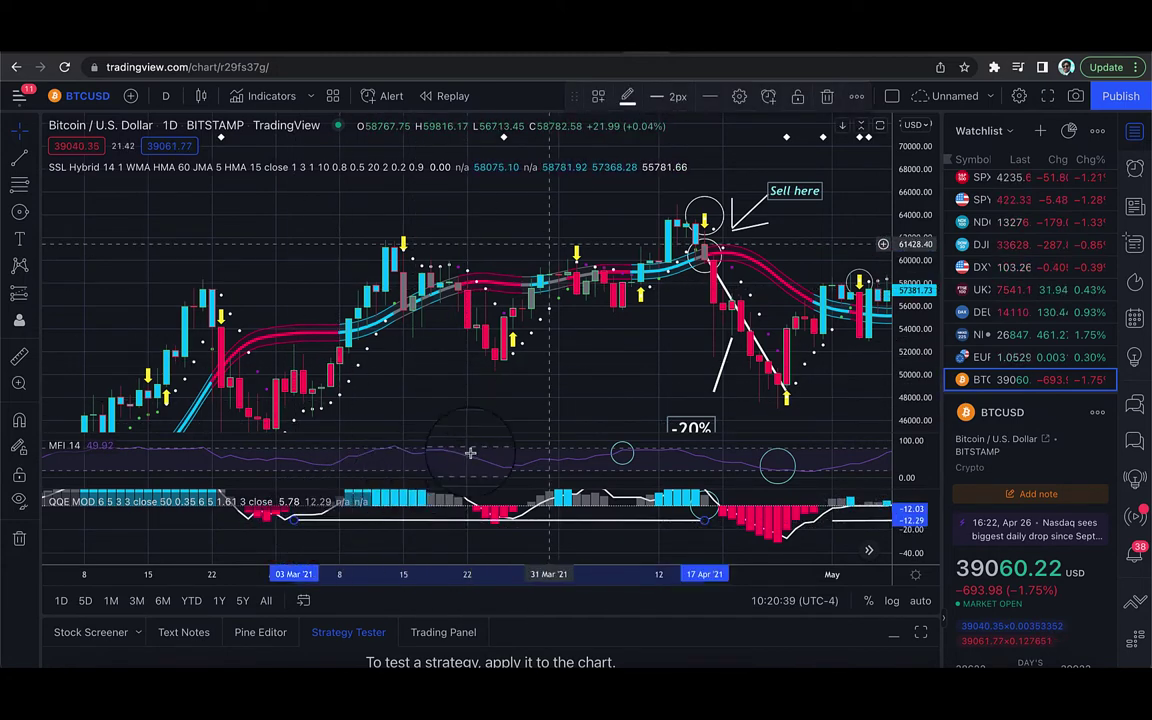
click(604, 399)
Pan and rescale the chart to show both 'Sell here' labels and the -20% drop
drag(569, 401, 493, 403)
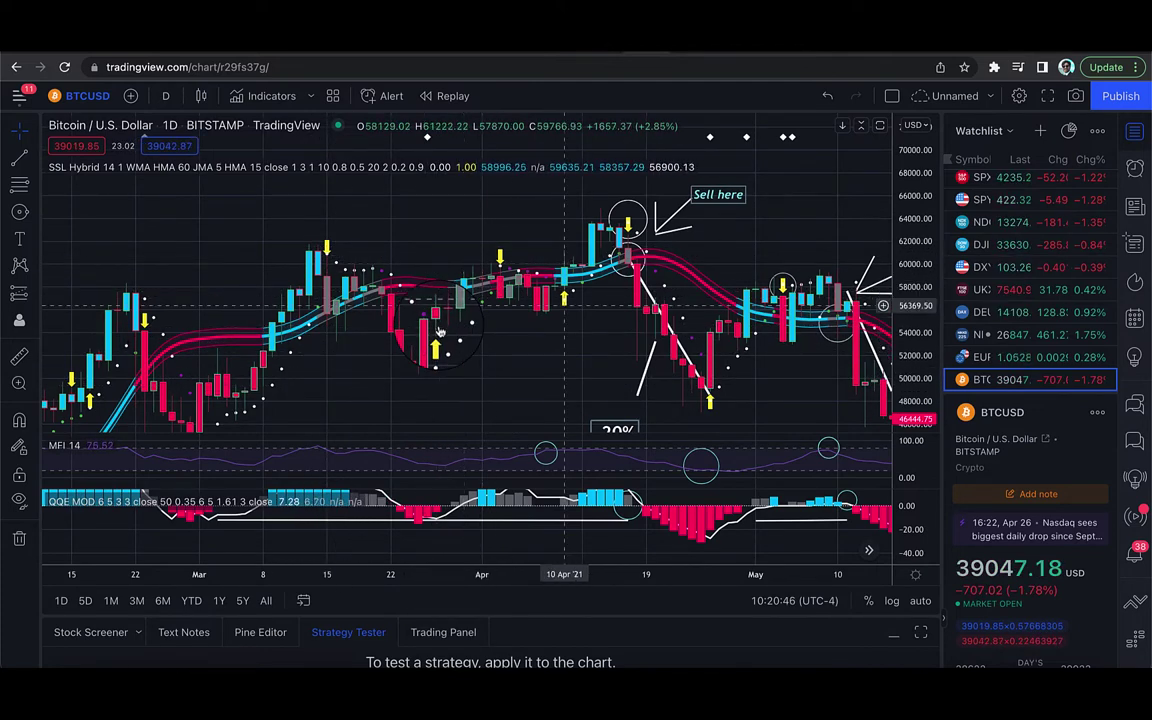
drag(566, 337, 461, 337)
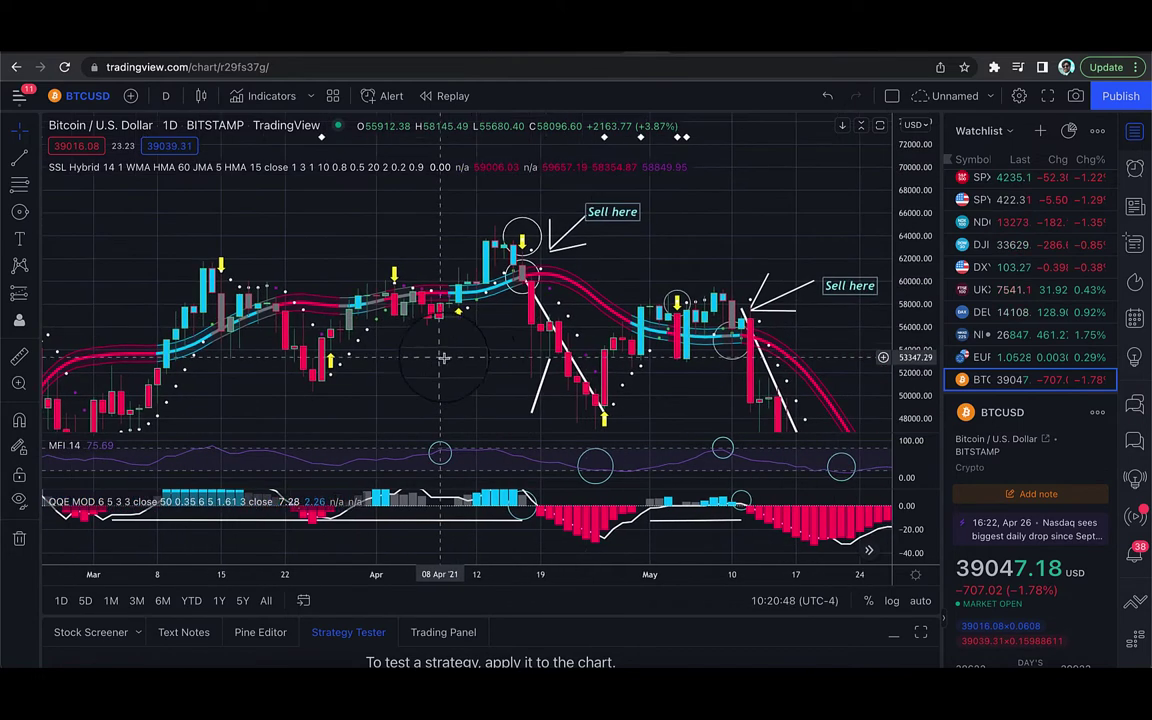
drag(918, 261, 918, 250)
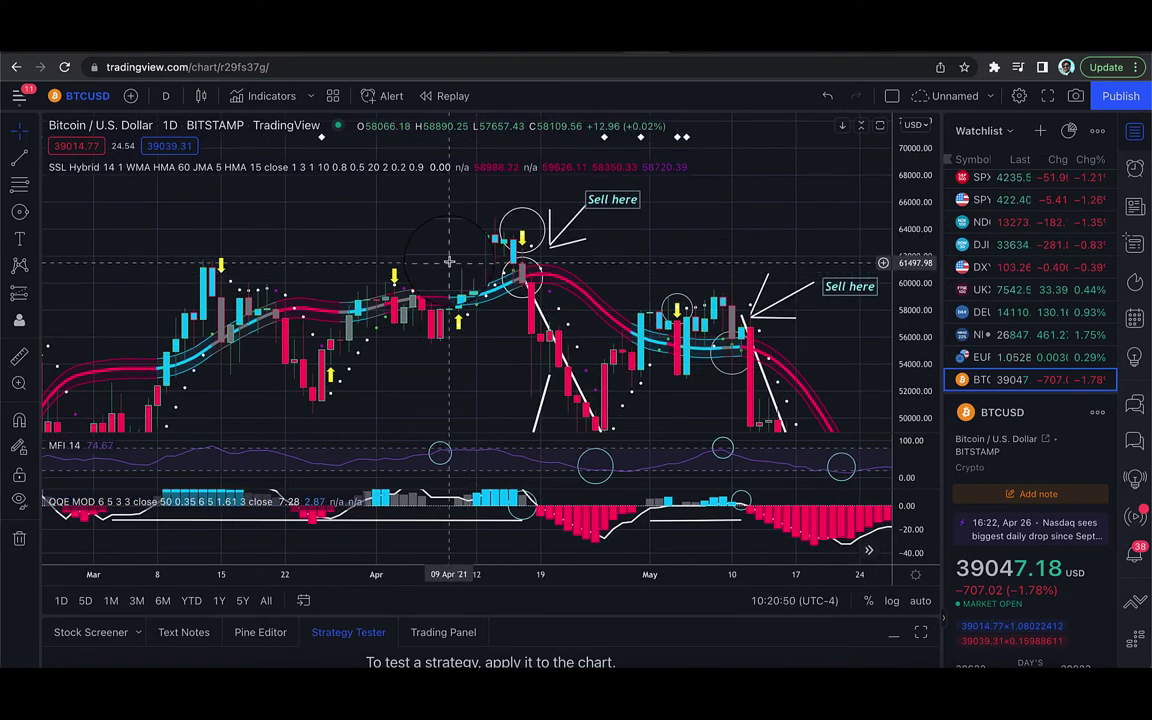
drag(450, 260, 429, 195)
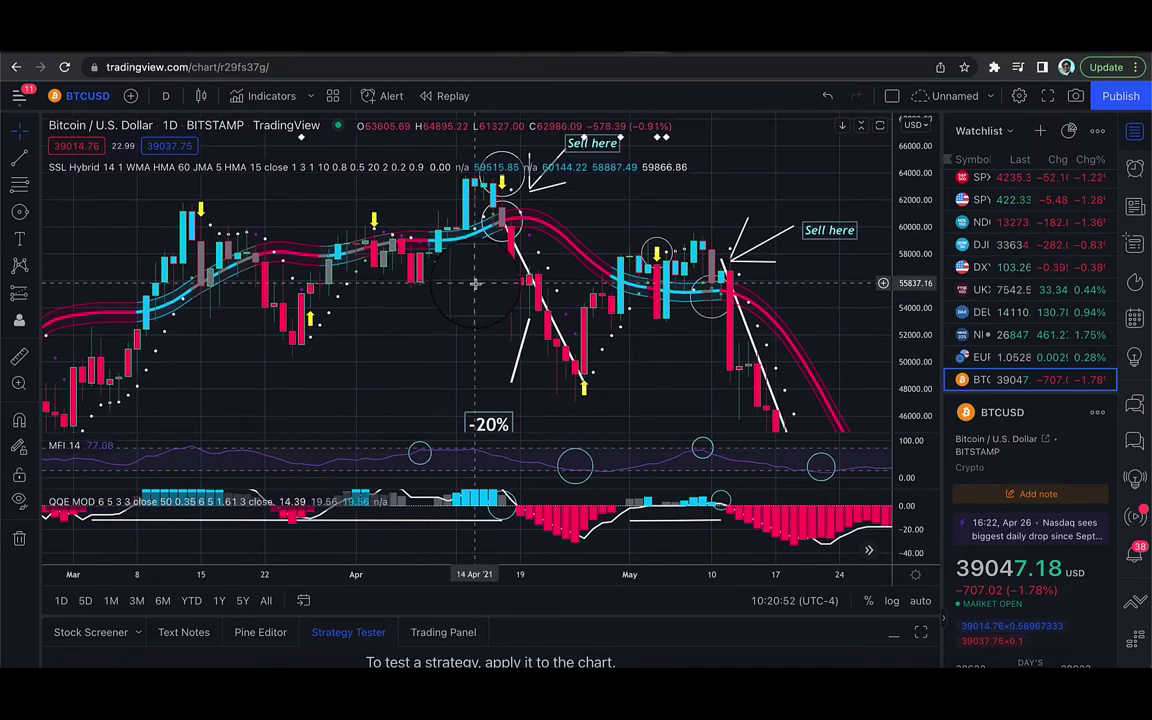
drag(475, 296, 474, 323)
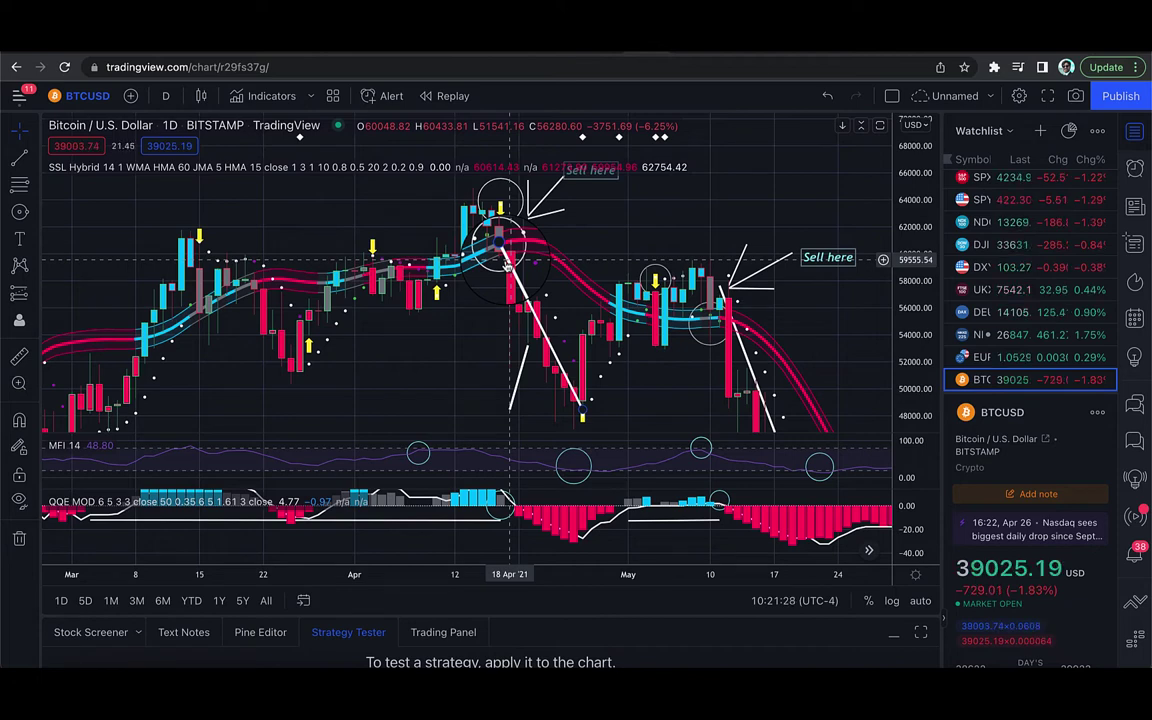
scroll(509, 261, up, 2)
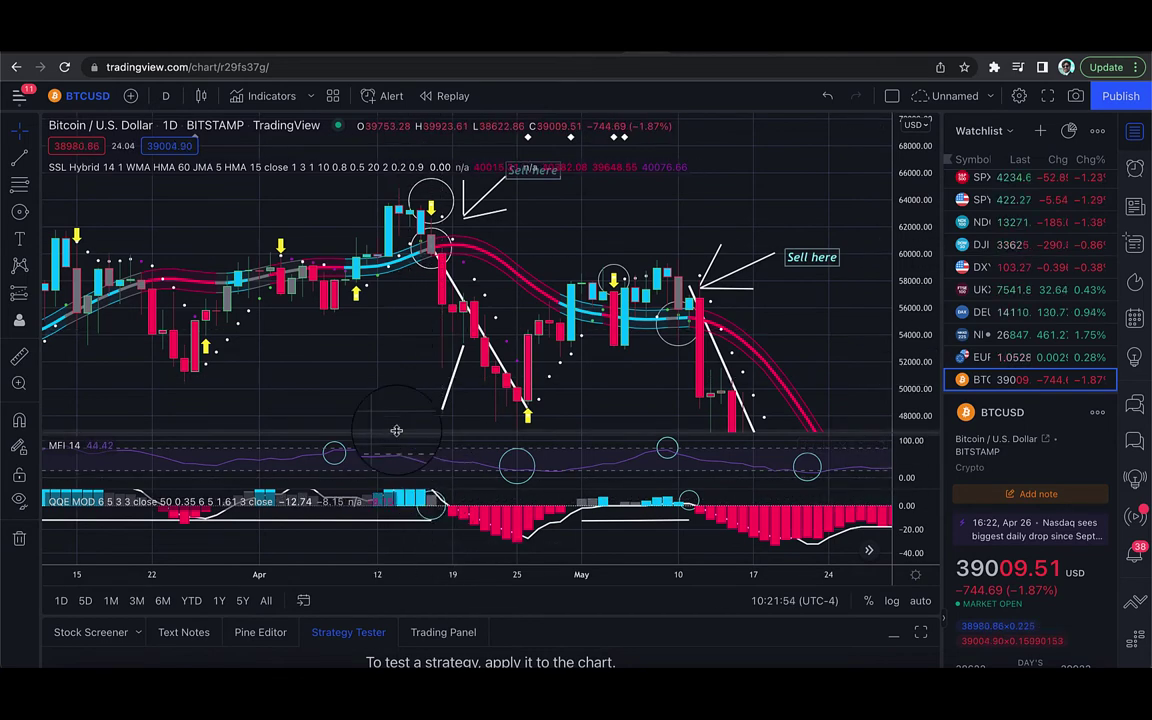
scroll(397, 431, down, 5)
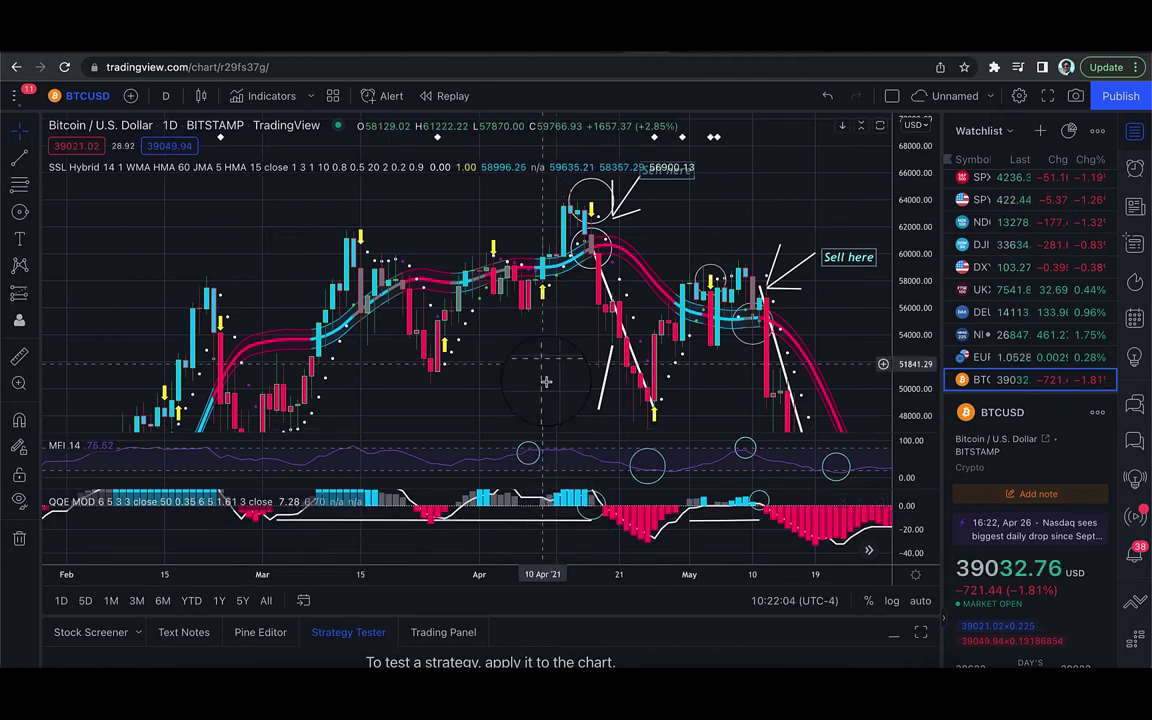
drag(545, 381, 715, 316)
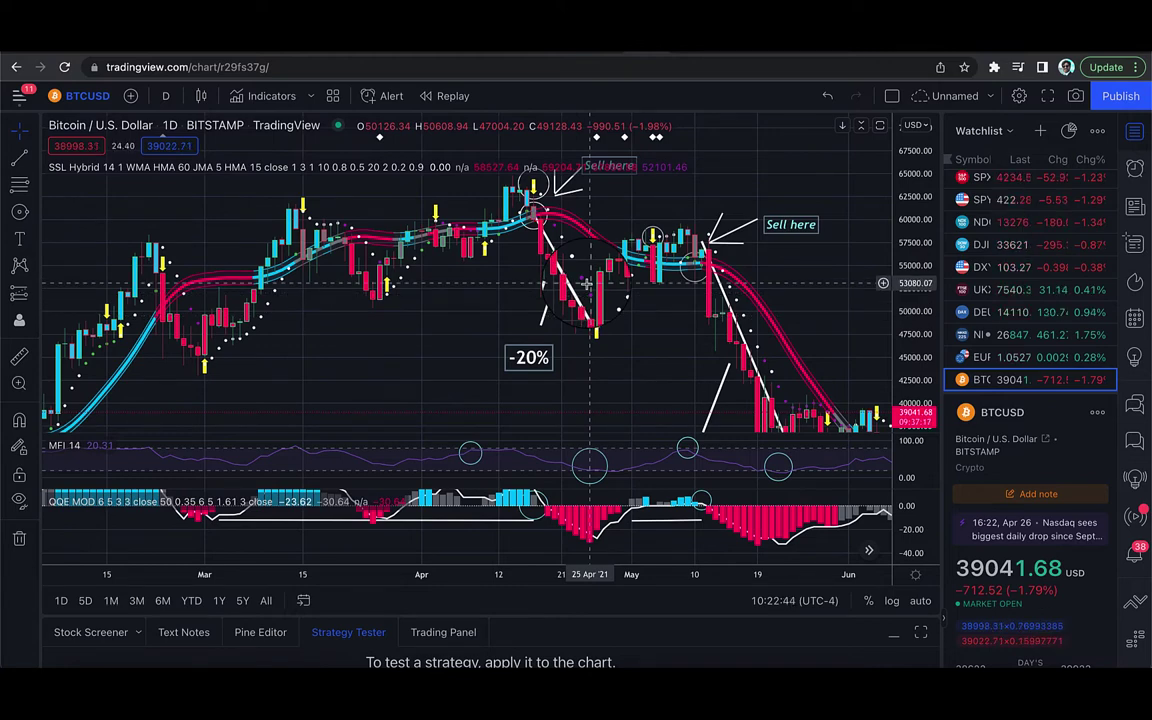
drag(575, 300, 469, 354)
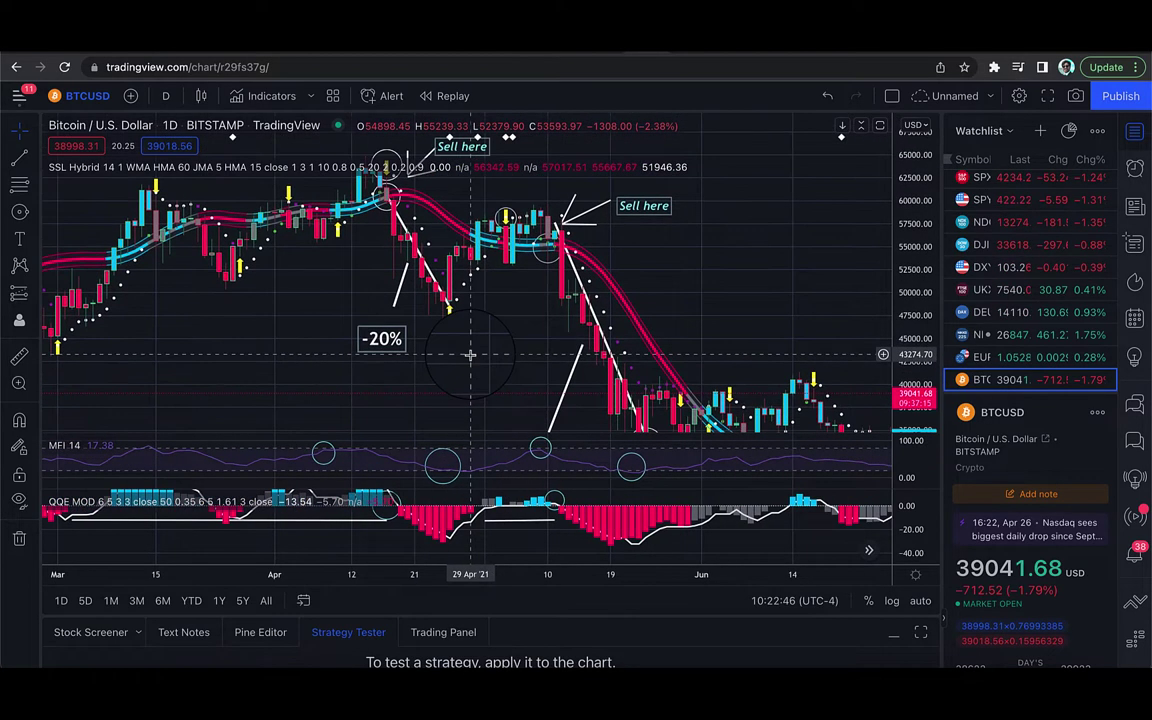
scroll(481, 262, down, 5)
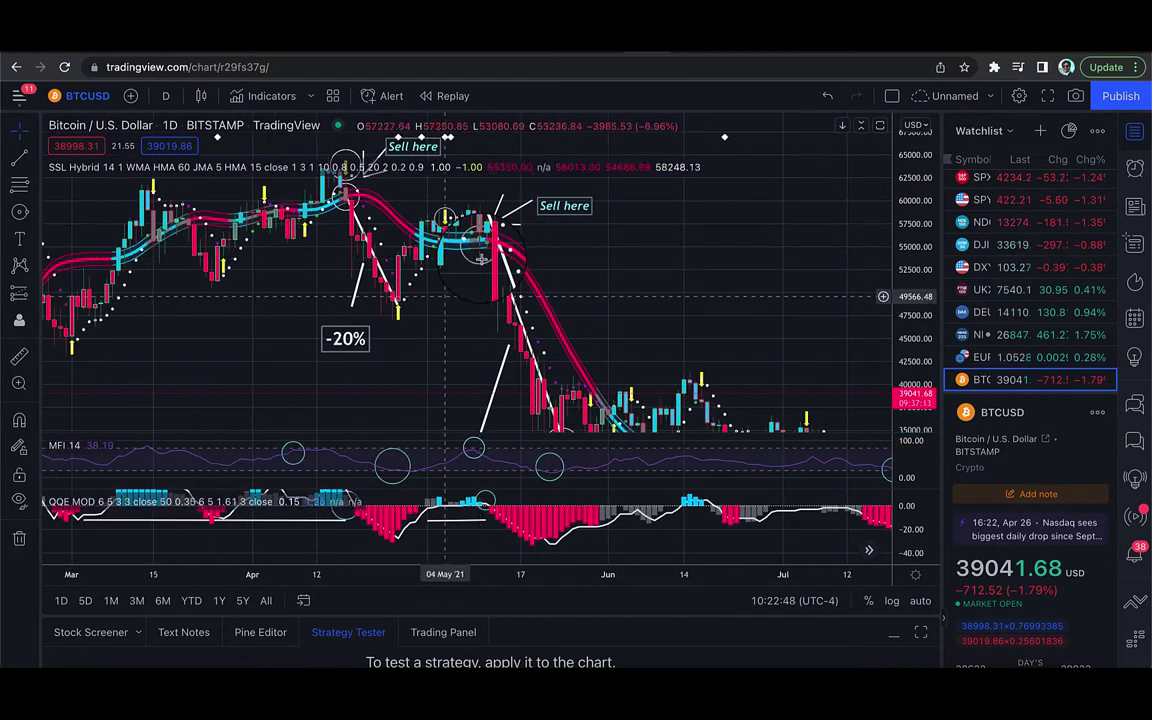
scroll(481, 262, up, 3)
drag(481, 257, 663, 321)
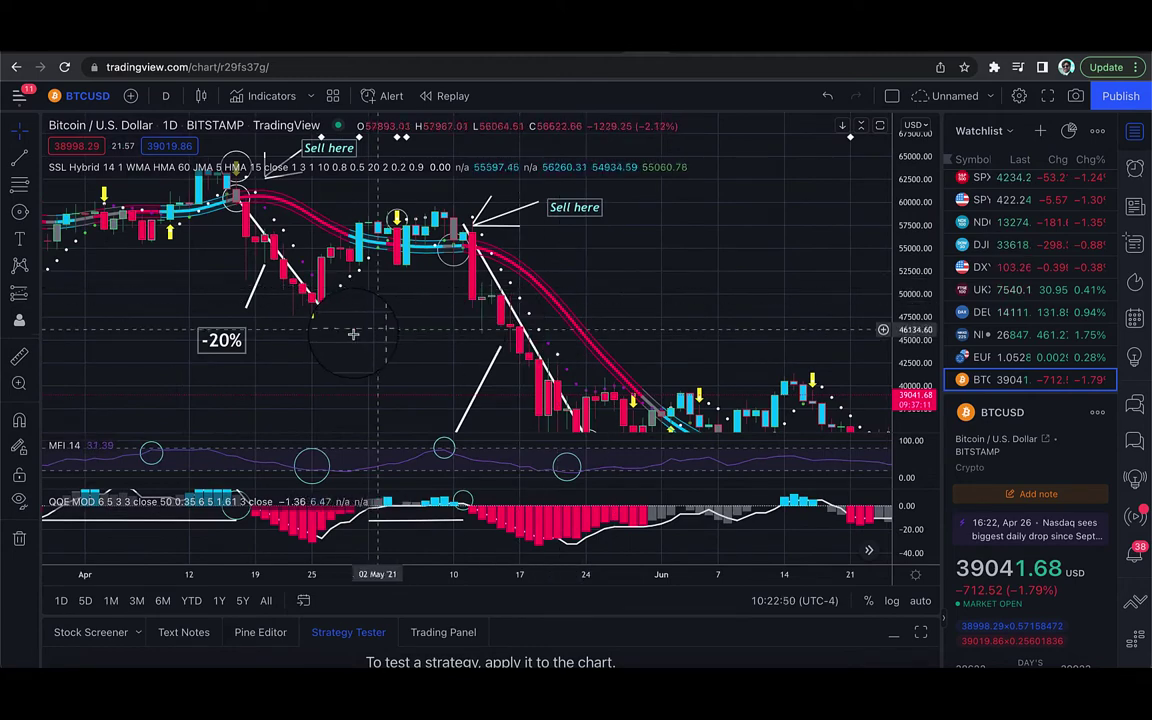
scroll(353, 334, up, 2)
drag(470, 205, 575, 248)
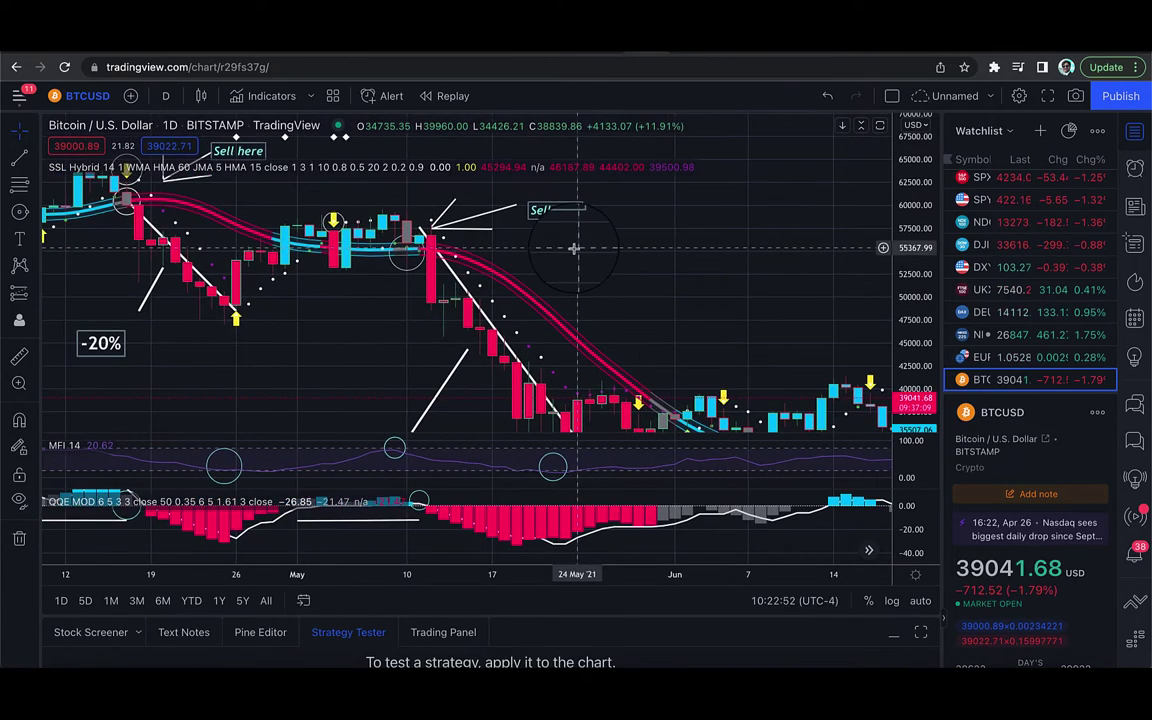
scroll(411, 334, left, 1)
scroll(411, 334, right, 4)
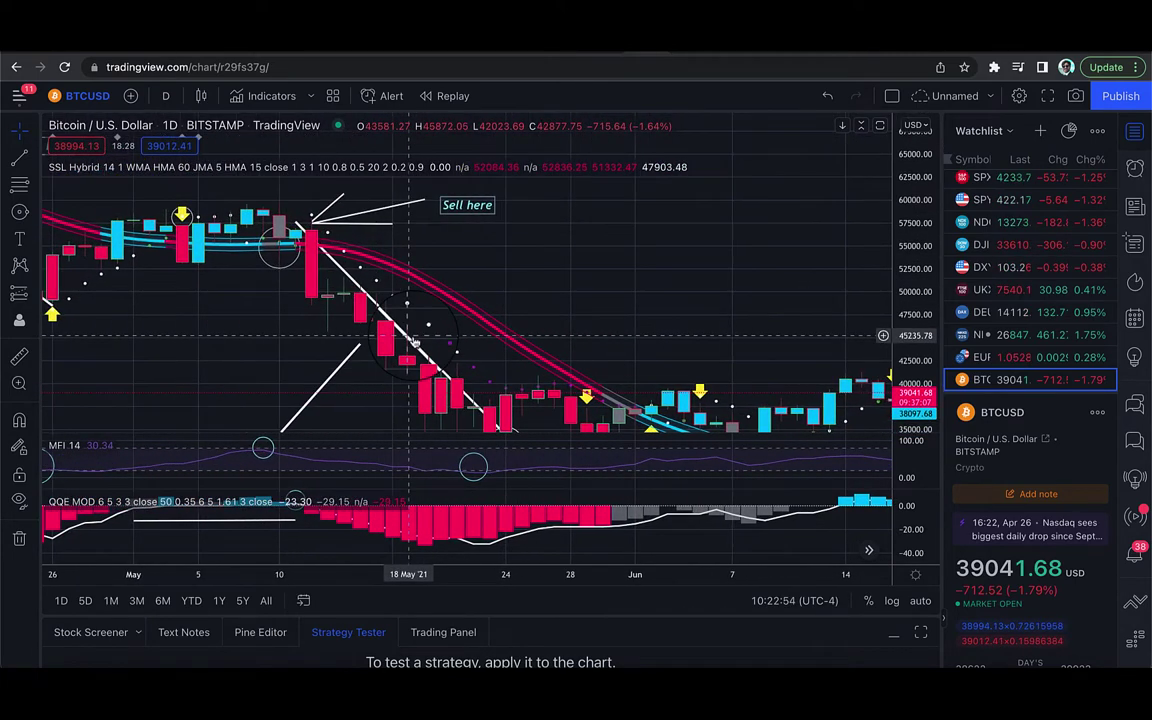
scroll(330, 250, left, 2)
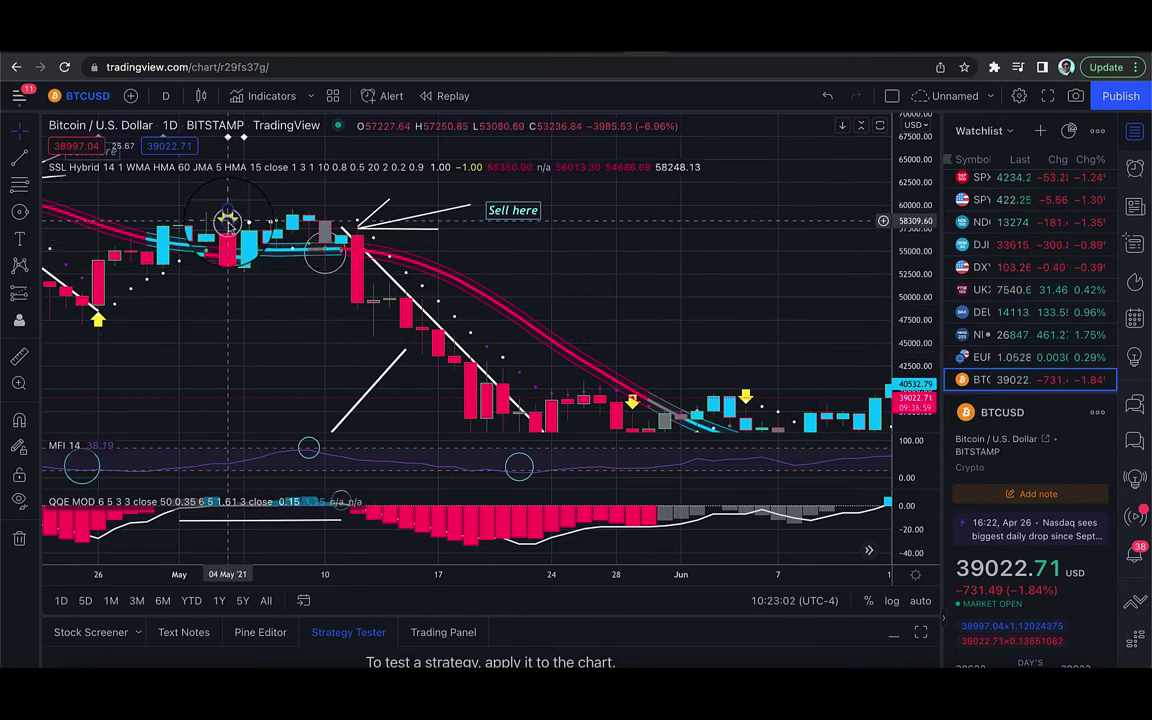
click(228, 220)
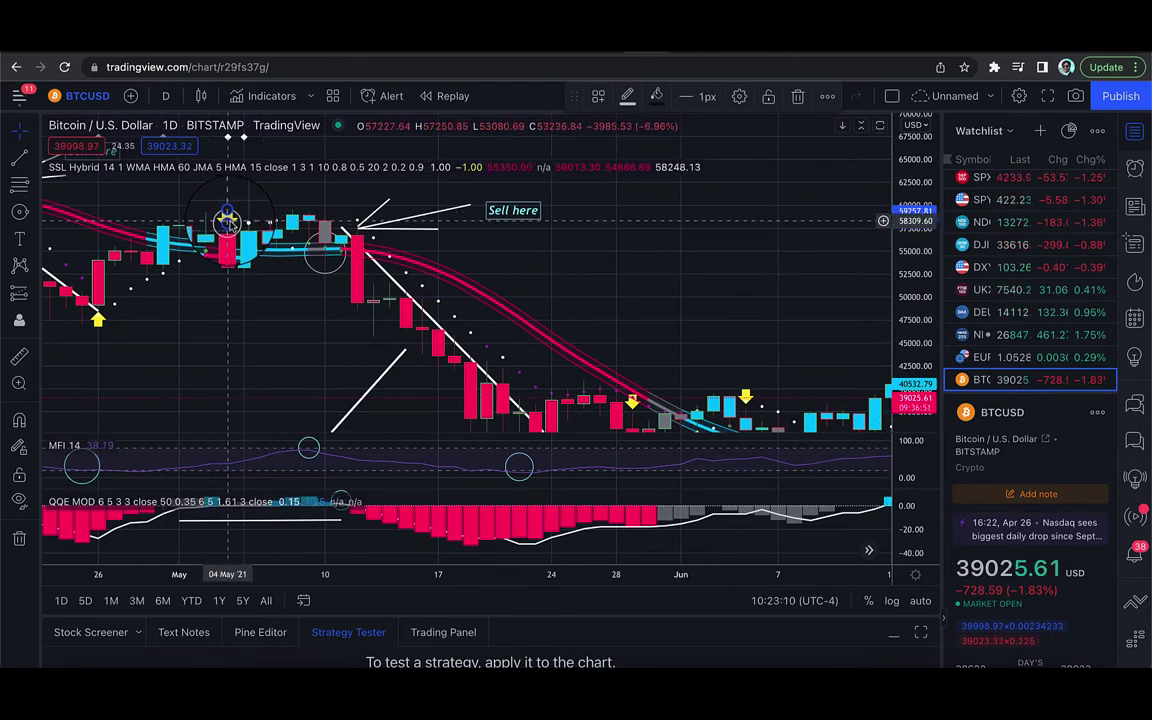
click(240, 300)
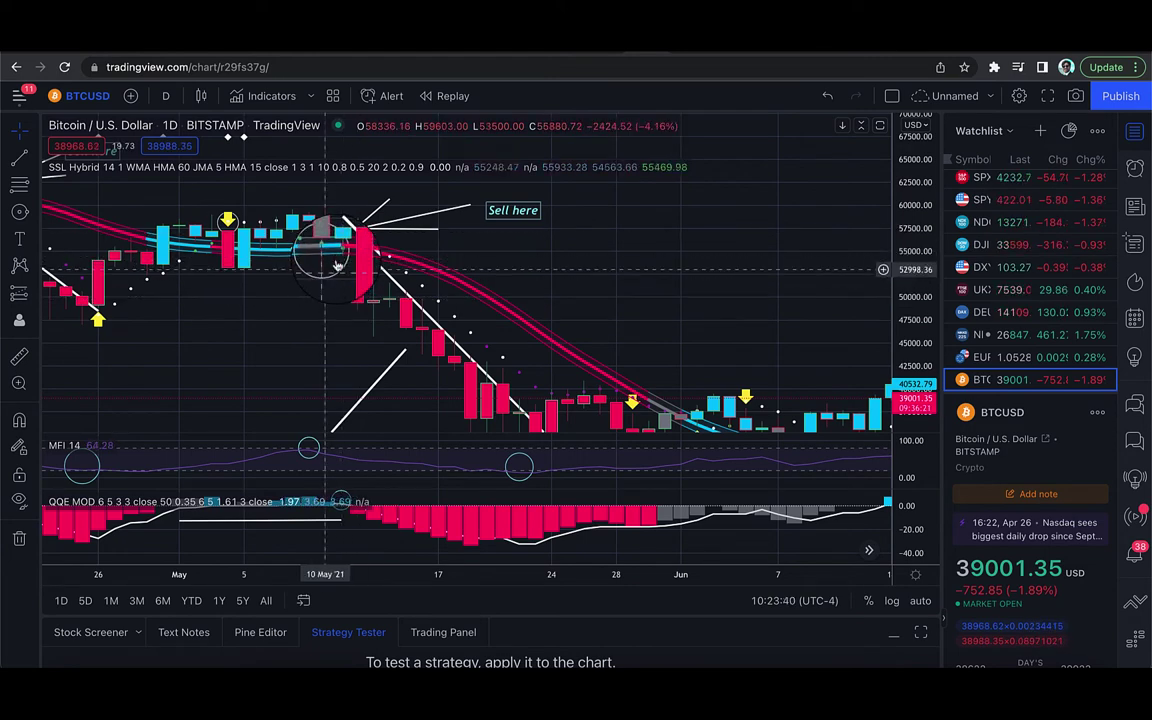
drag(296, 333, 299, 308)
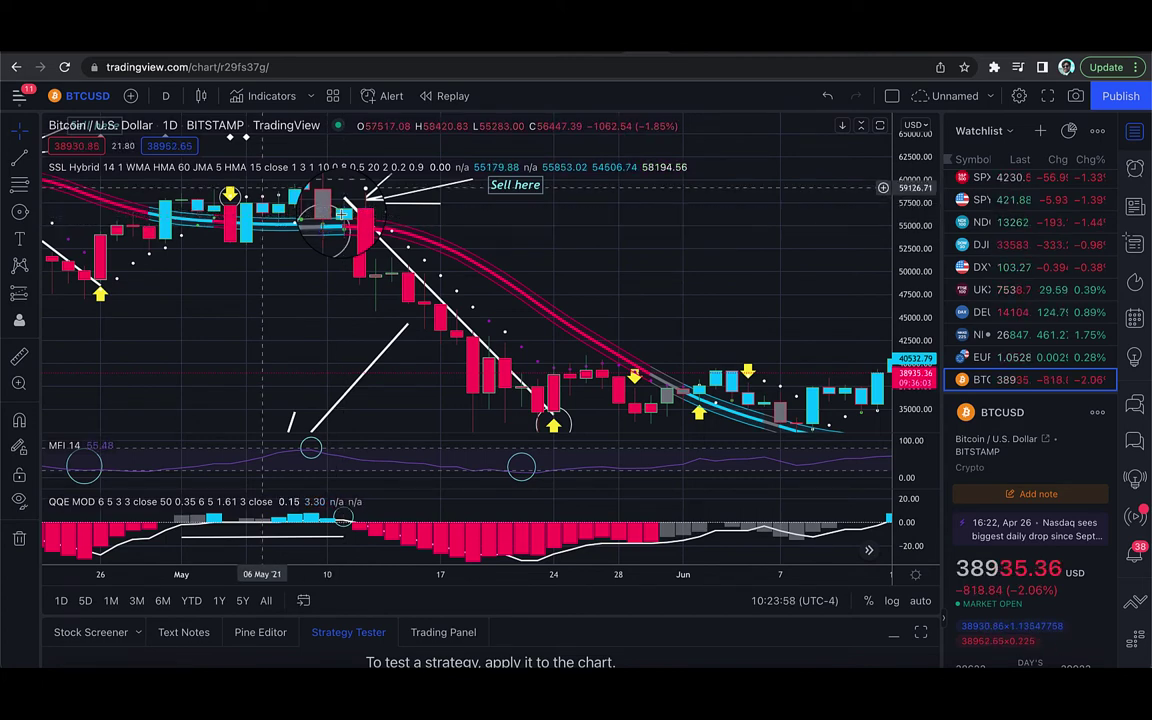
click(182, 541)
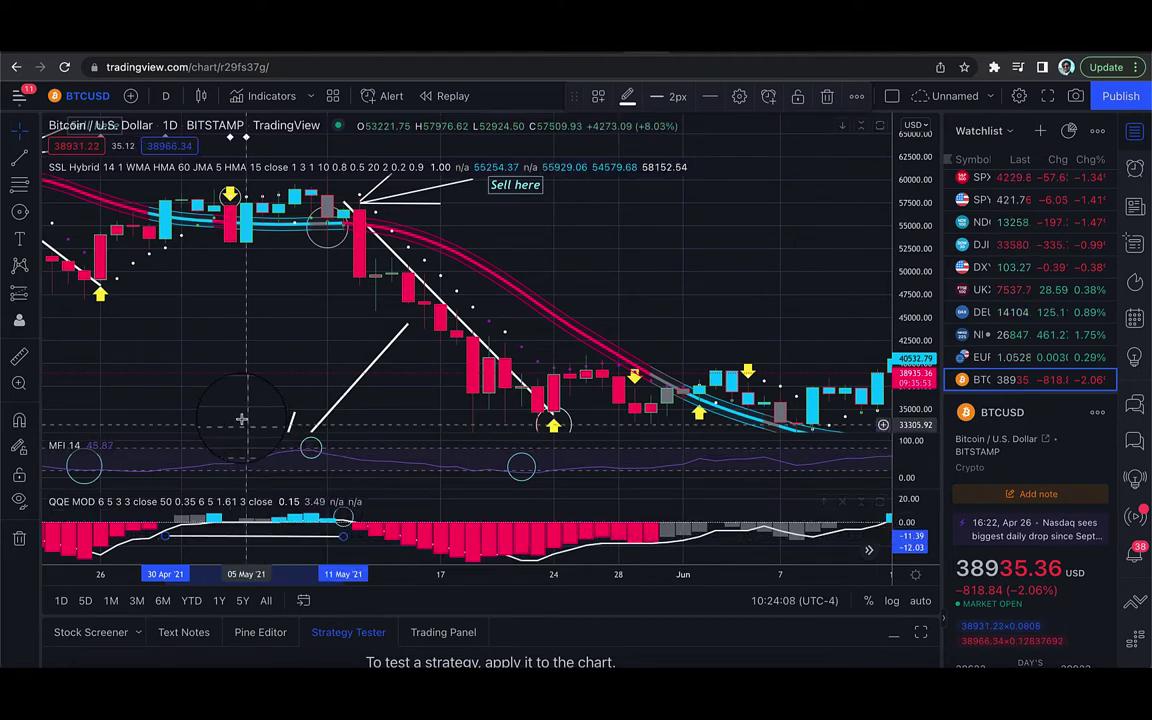
click(267, 368)
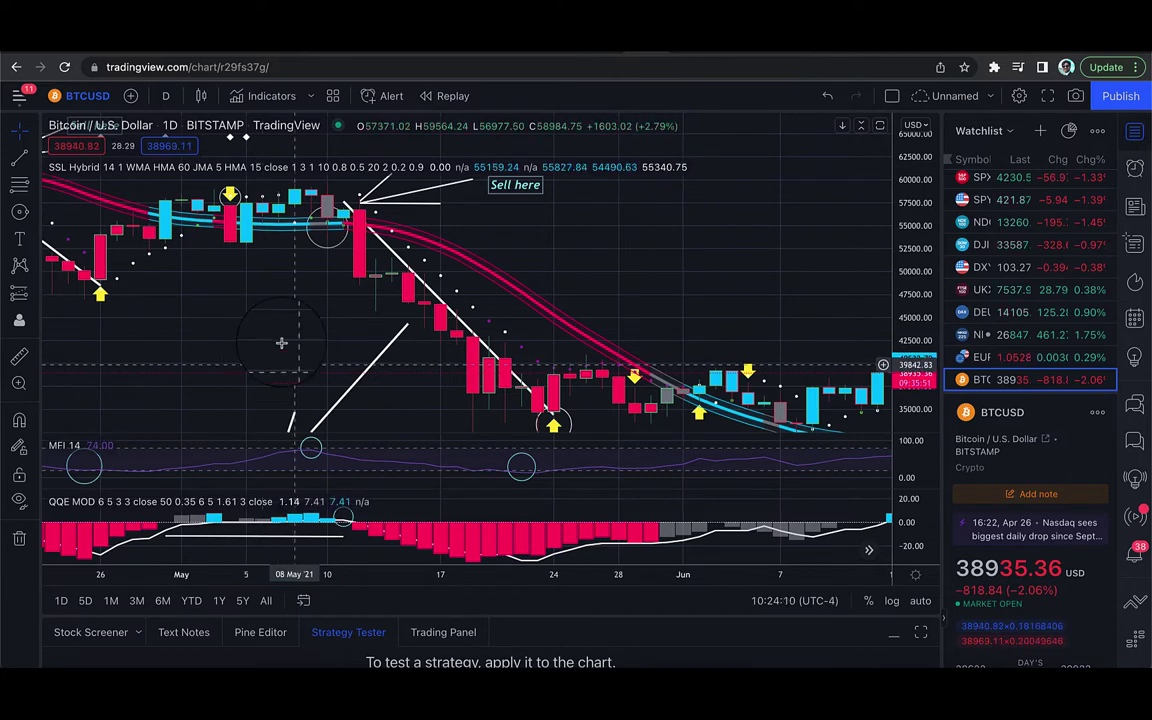
drag(319, 283, 305, 342)
scroll(301, 300, down, 3)
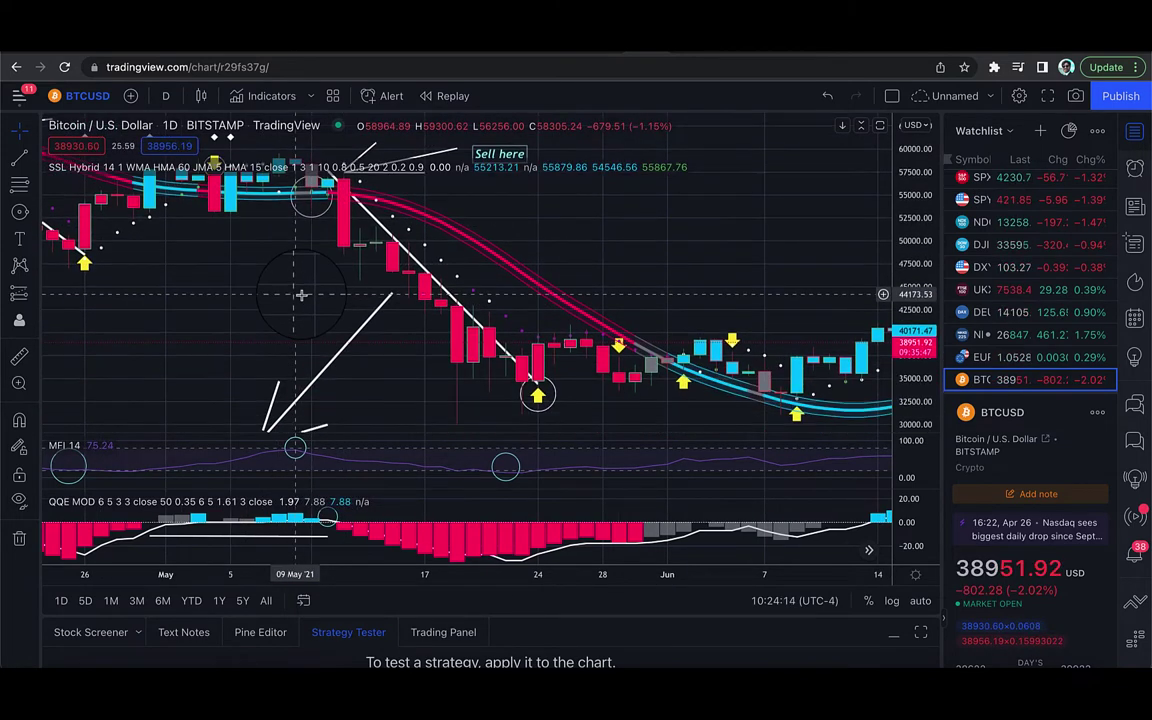
scroll(301, 294, down, 1)
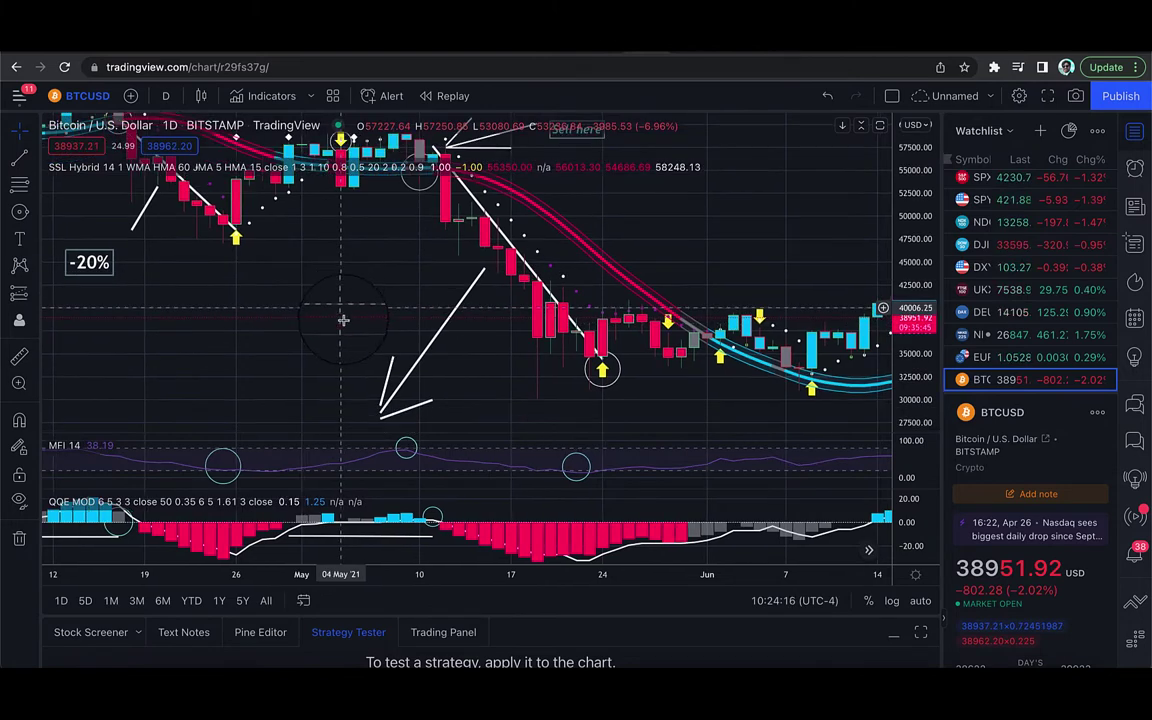
drag(343, 320, 342, 239)
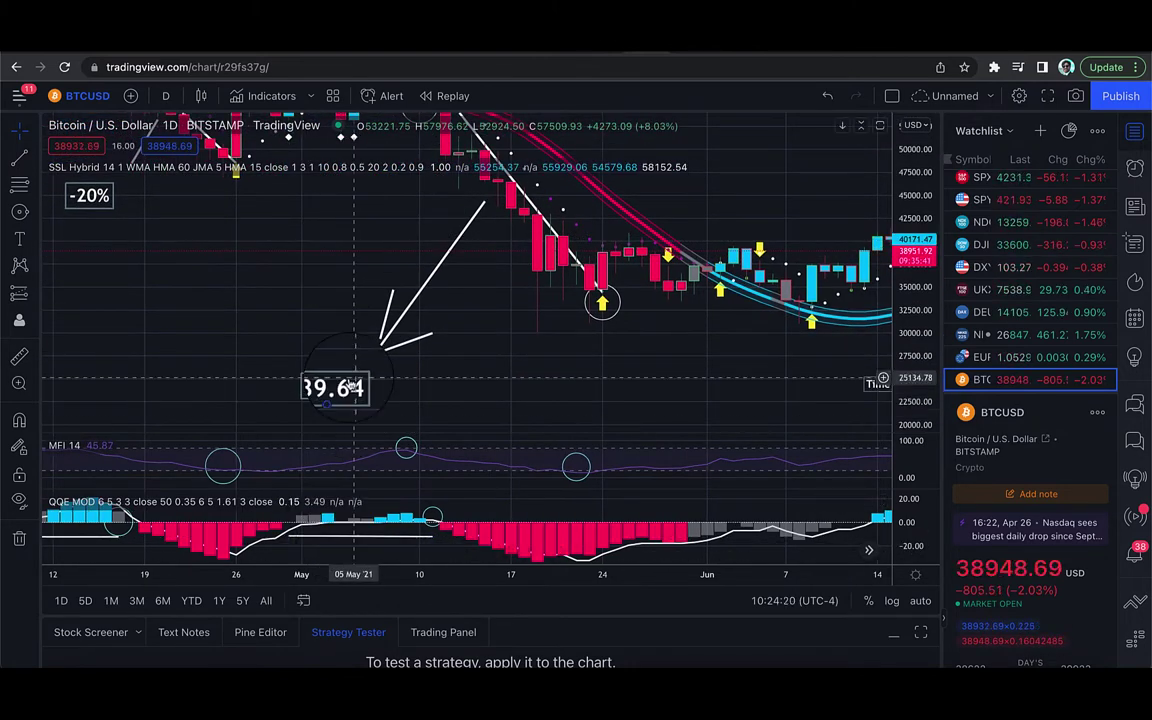
drag(357, 260, 260, 345)
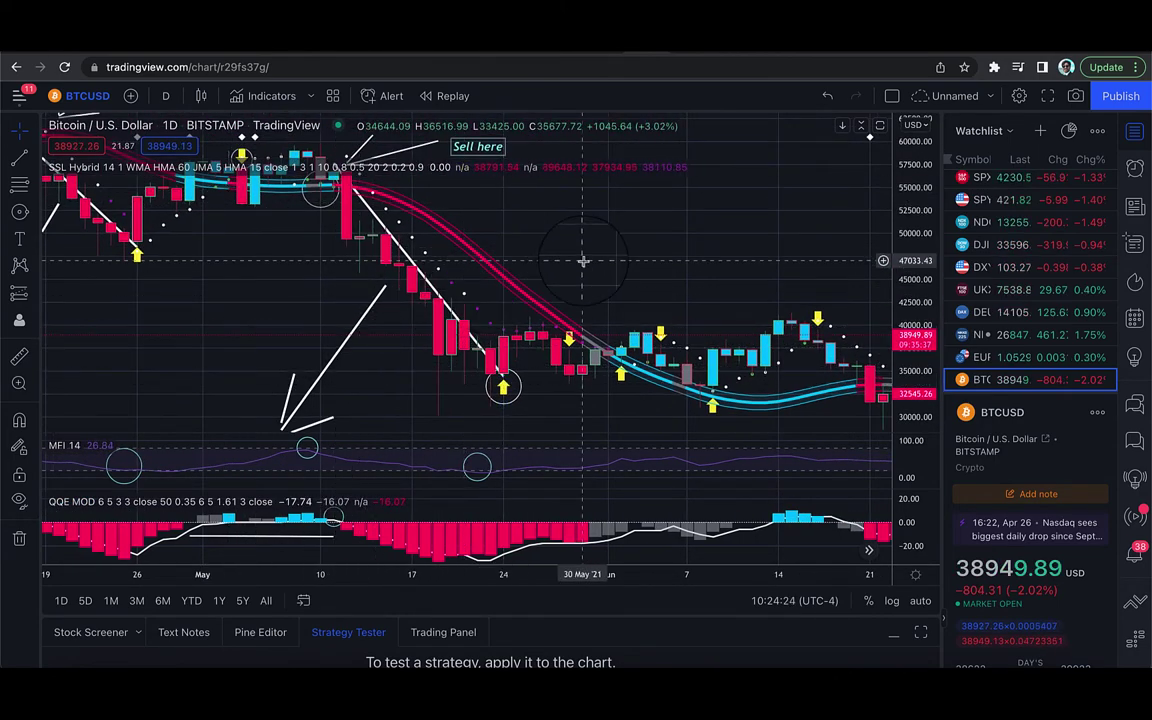
drag(583, 261, 383, 263)
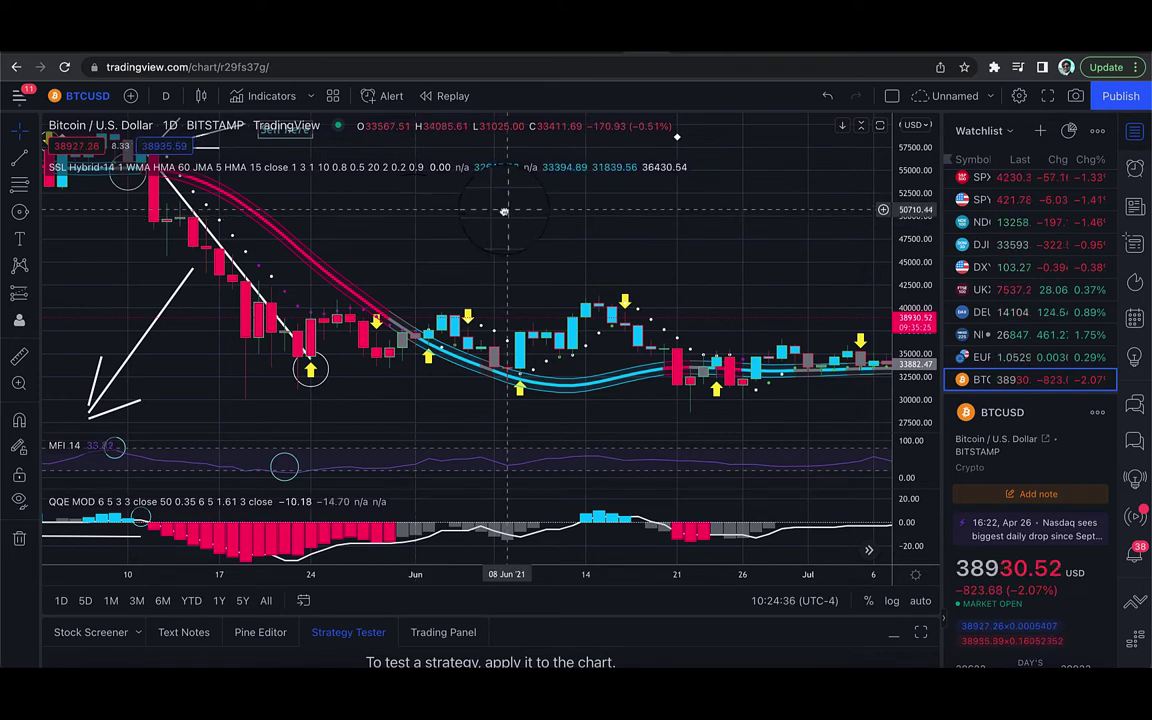
scroll(463, 244, right, 5)
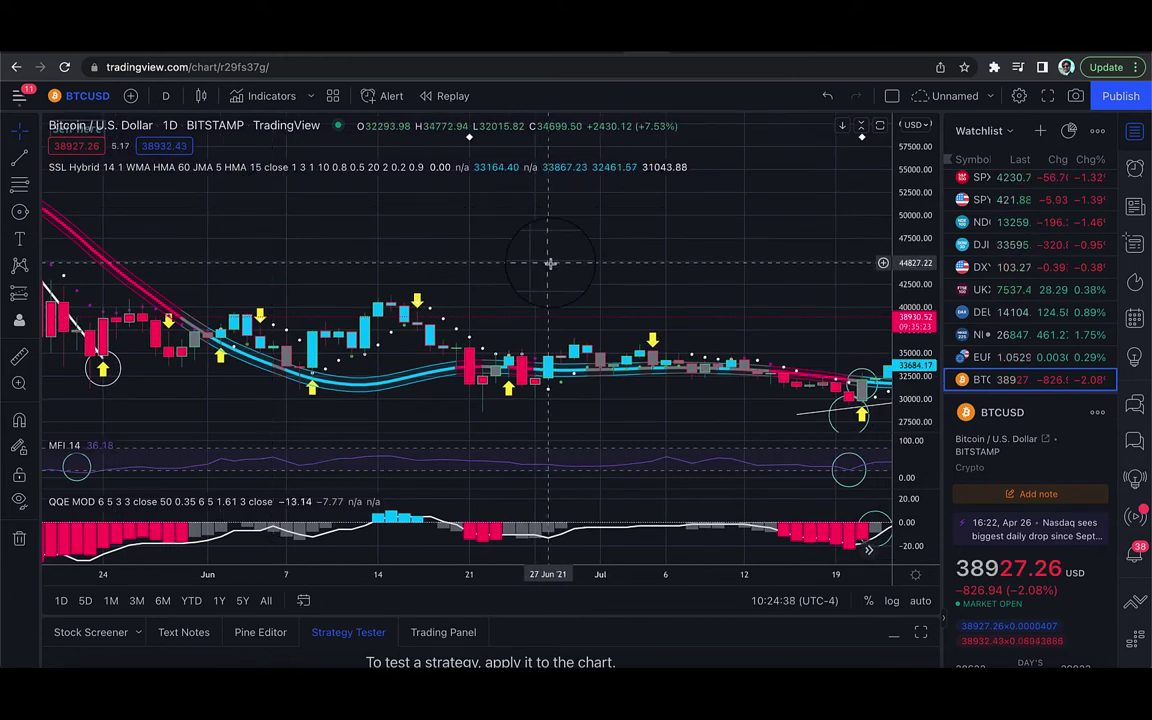
scroll(550, 264, left, 5)
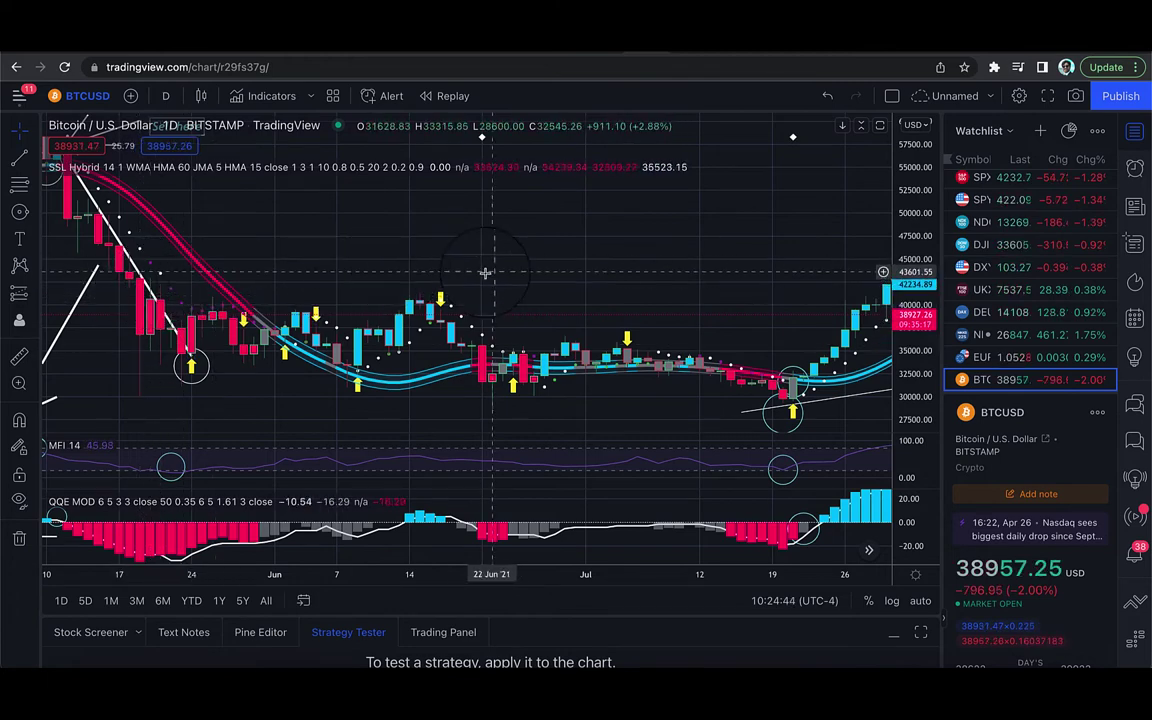
drag(505, 271, 257, 257)
drag(522, 275, 231, 275)
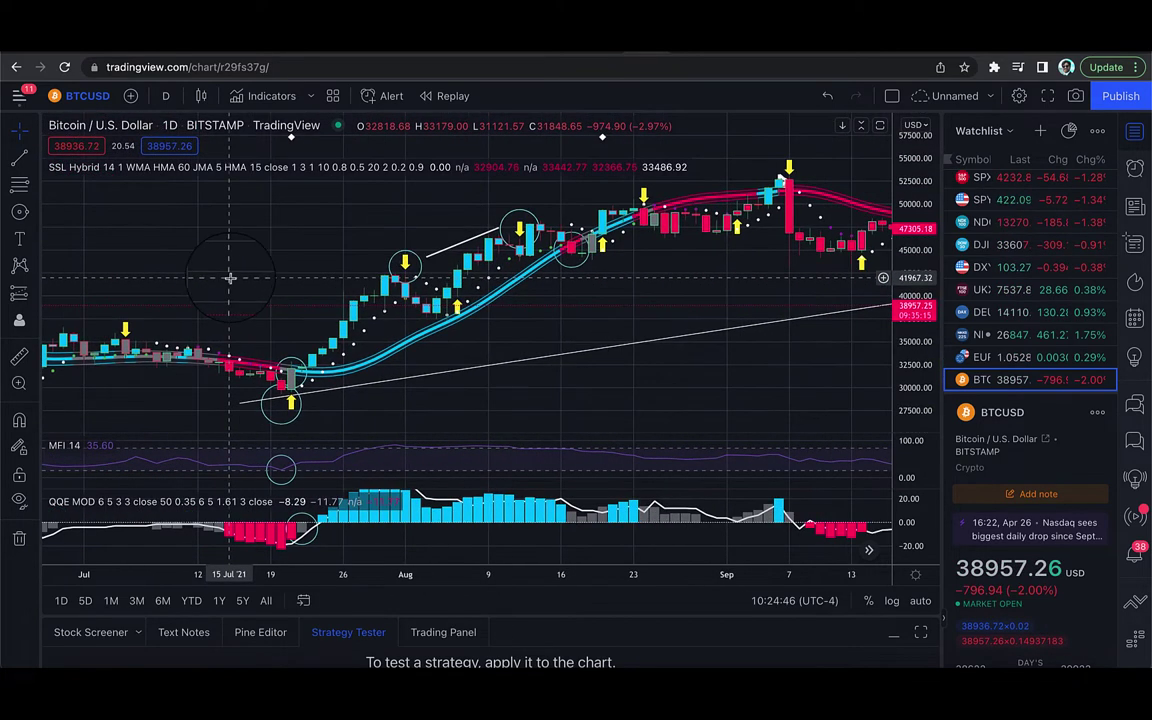
drag(415, 232, 272, 238)
scroll(566, 349, down, 3)
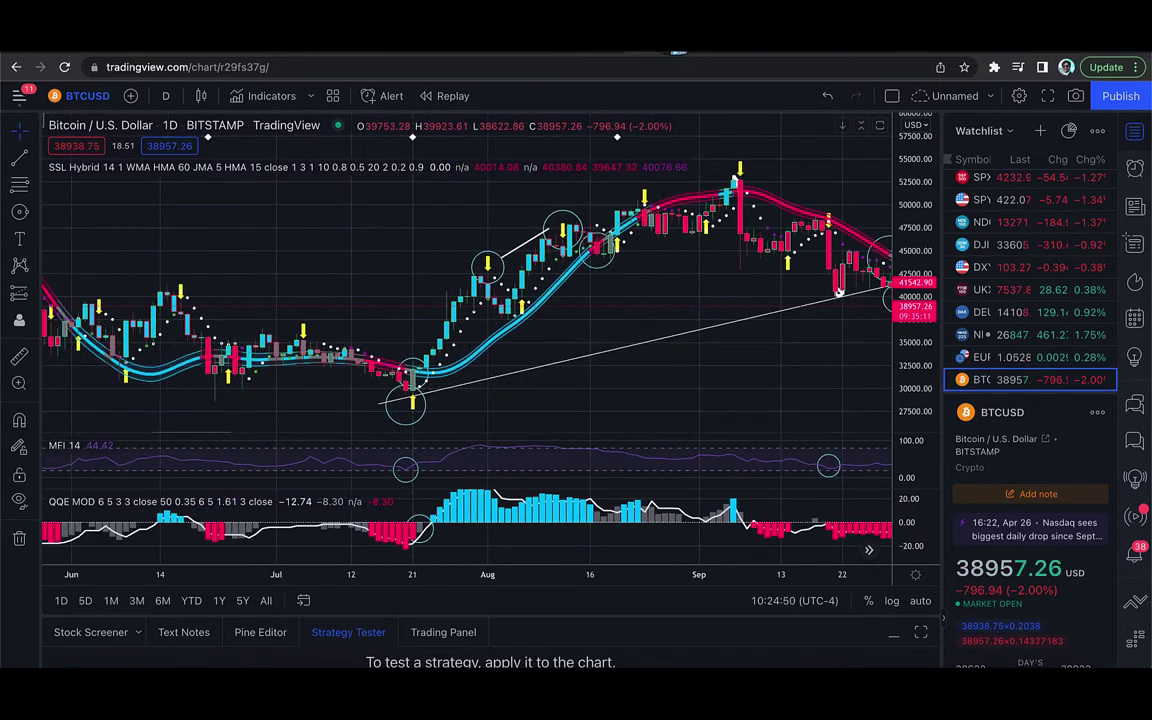
click(700, 30)
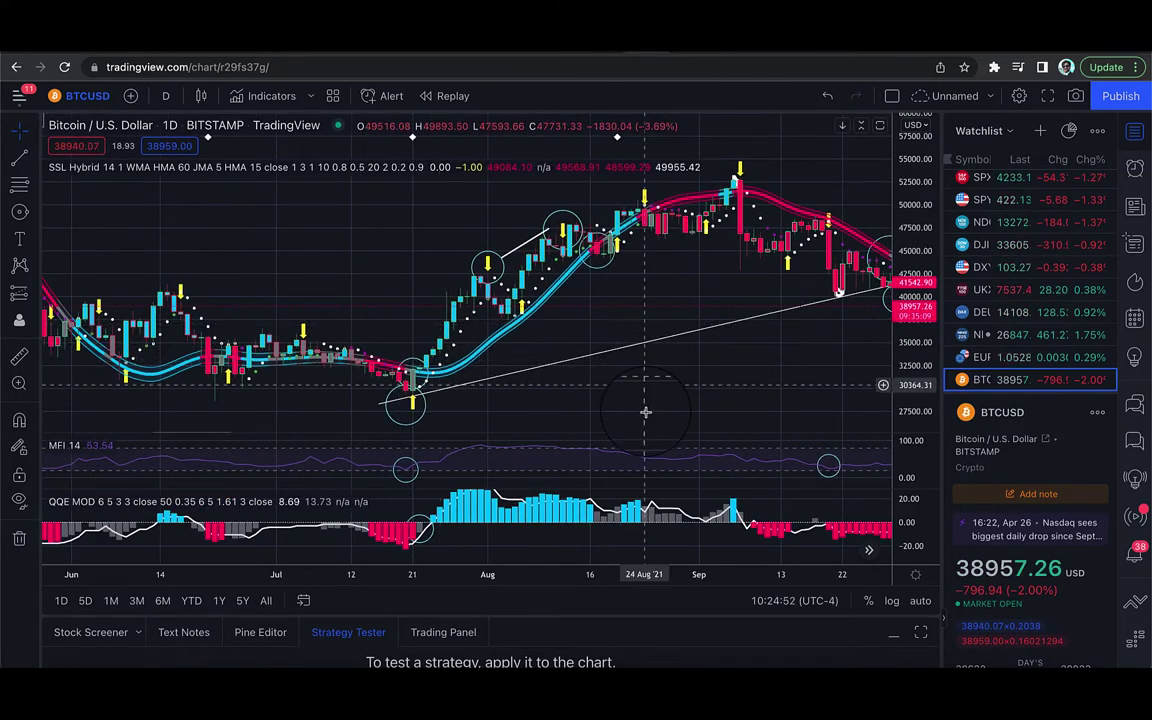
drag(643, 411, 314, 399)
scroll(525, 351, right, 3)
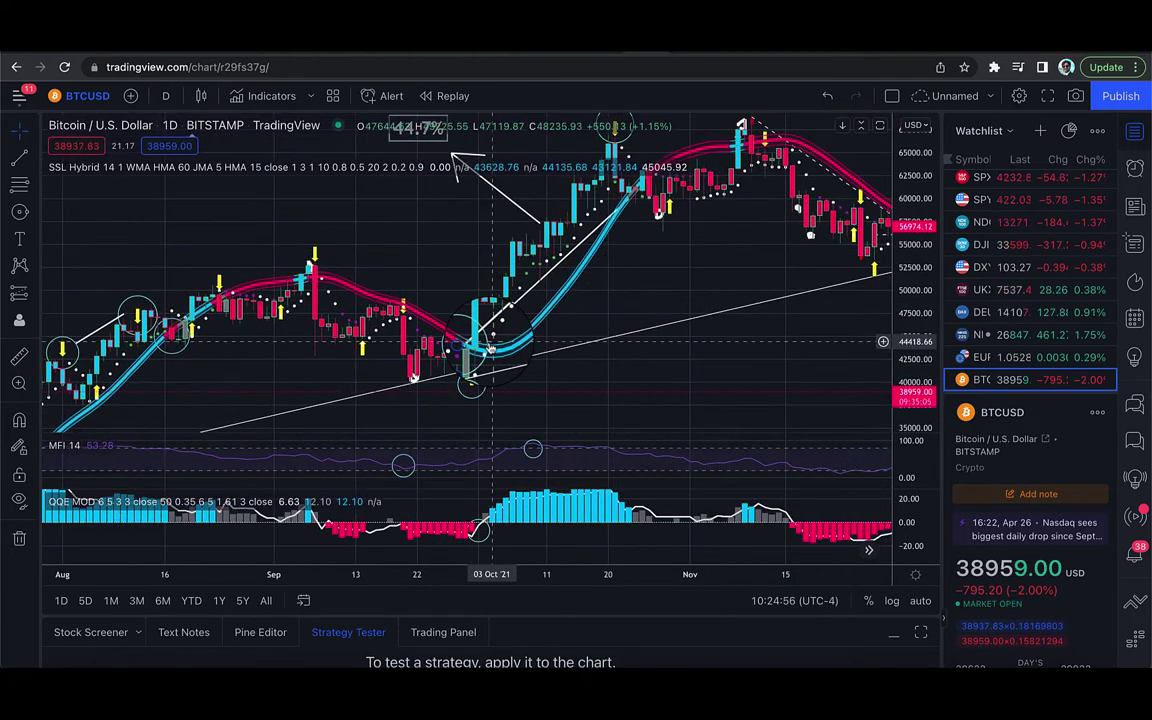
scroll(459, 381, up, 3)
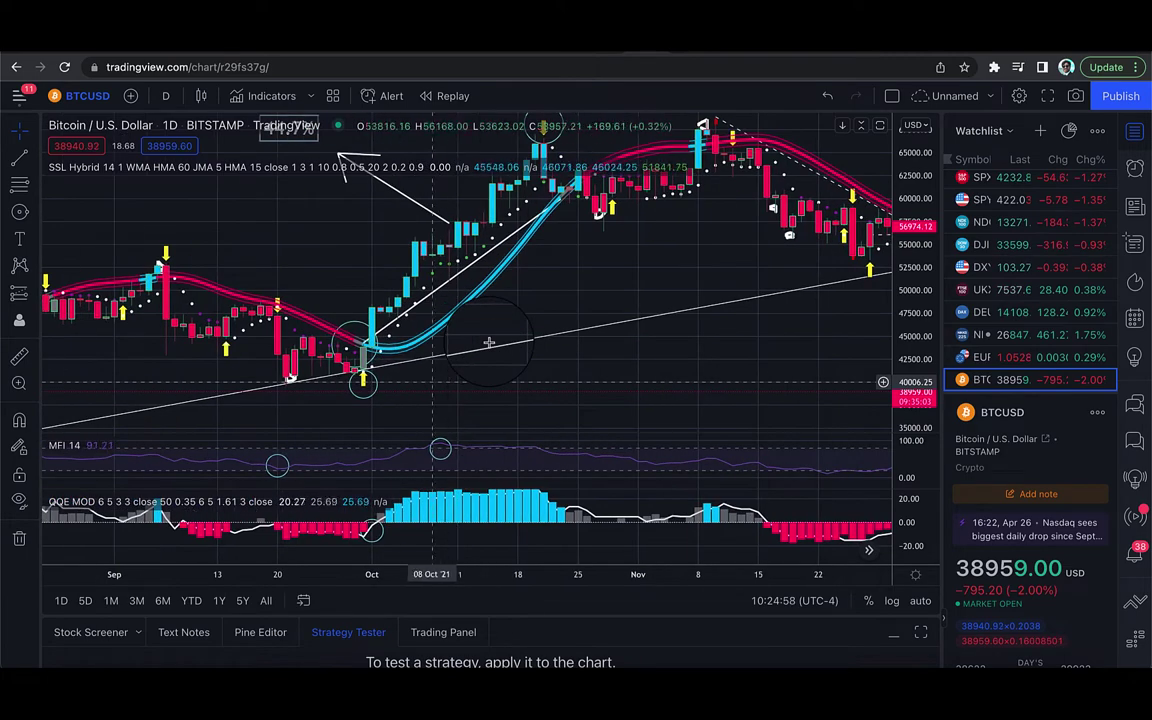
scroll(330, 415, left, 2)
scroll(450, 400, right, 5)
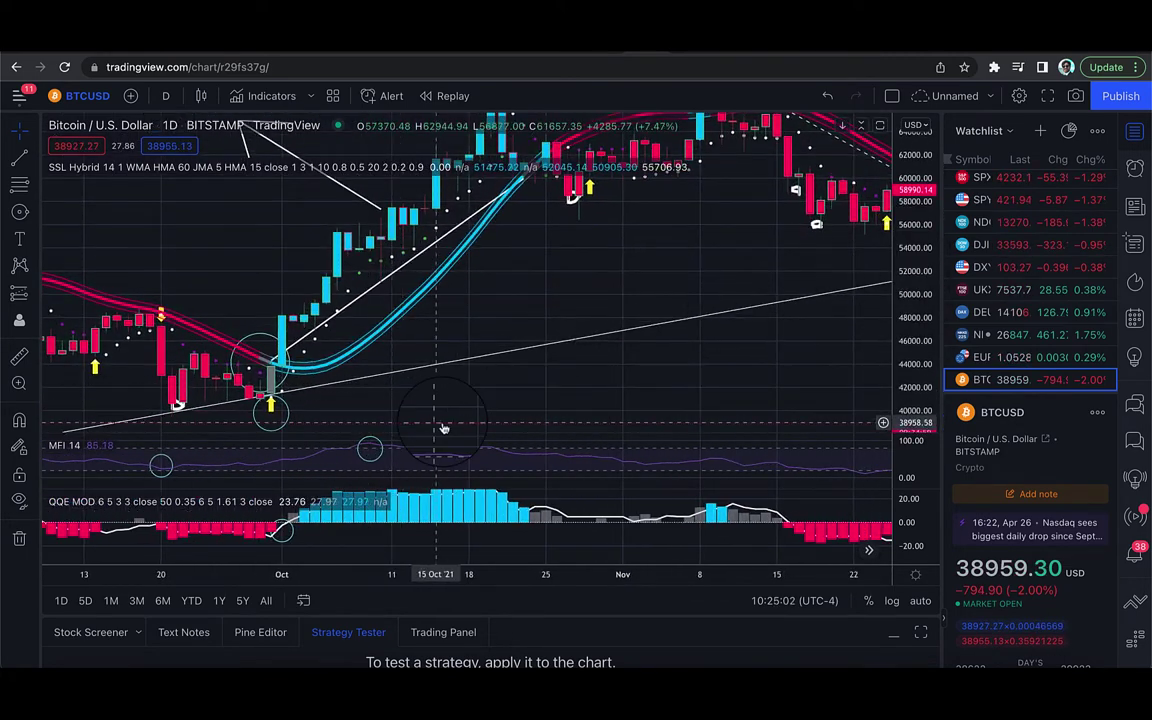
scroll(500, 405, left, 3)
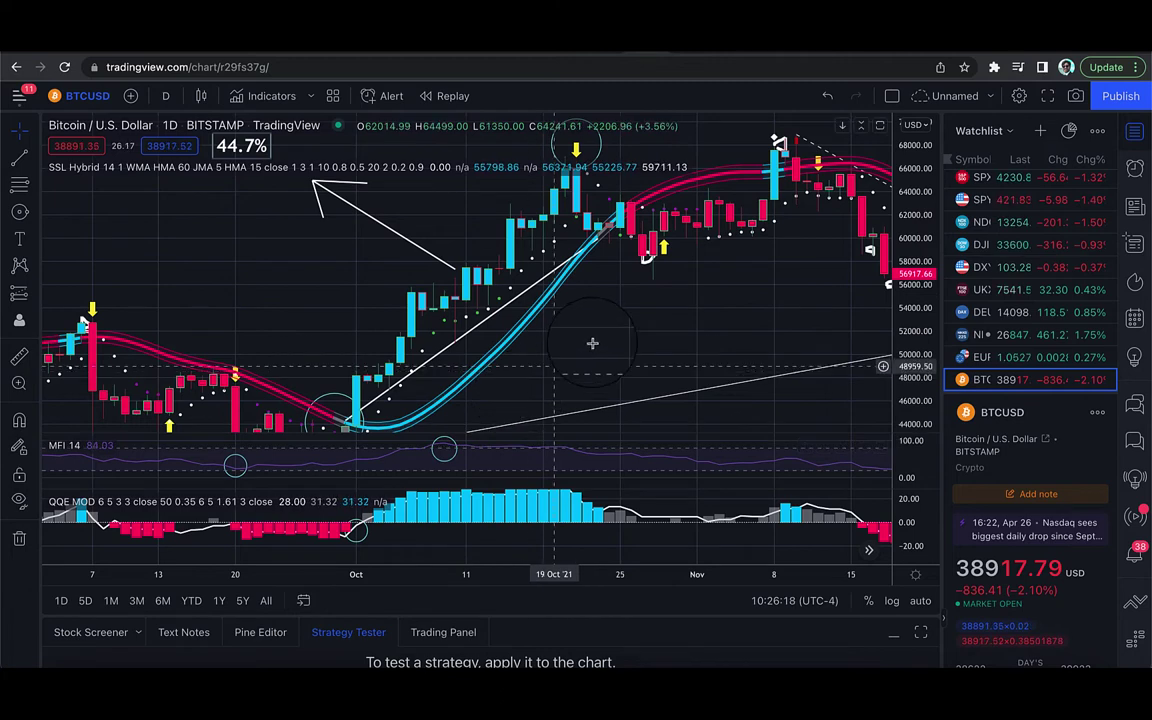
drag(591, 339, 535, 391)
click(525, 190)
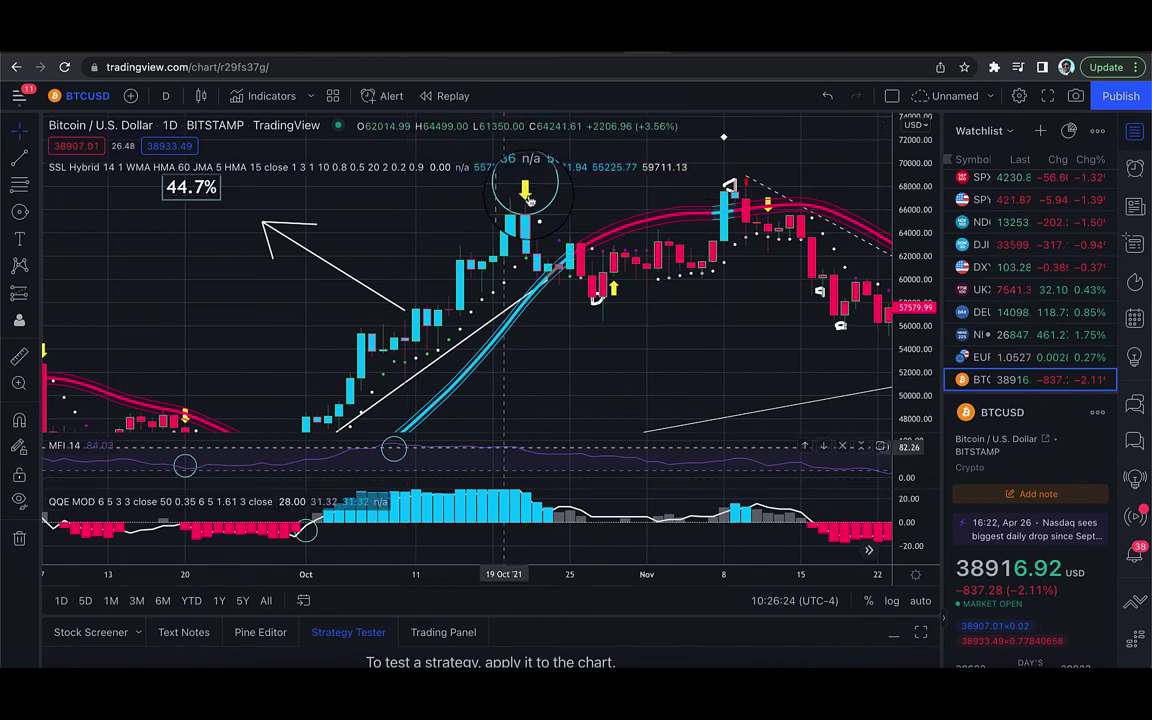
click(518, 445)
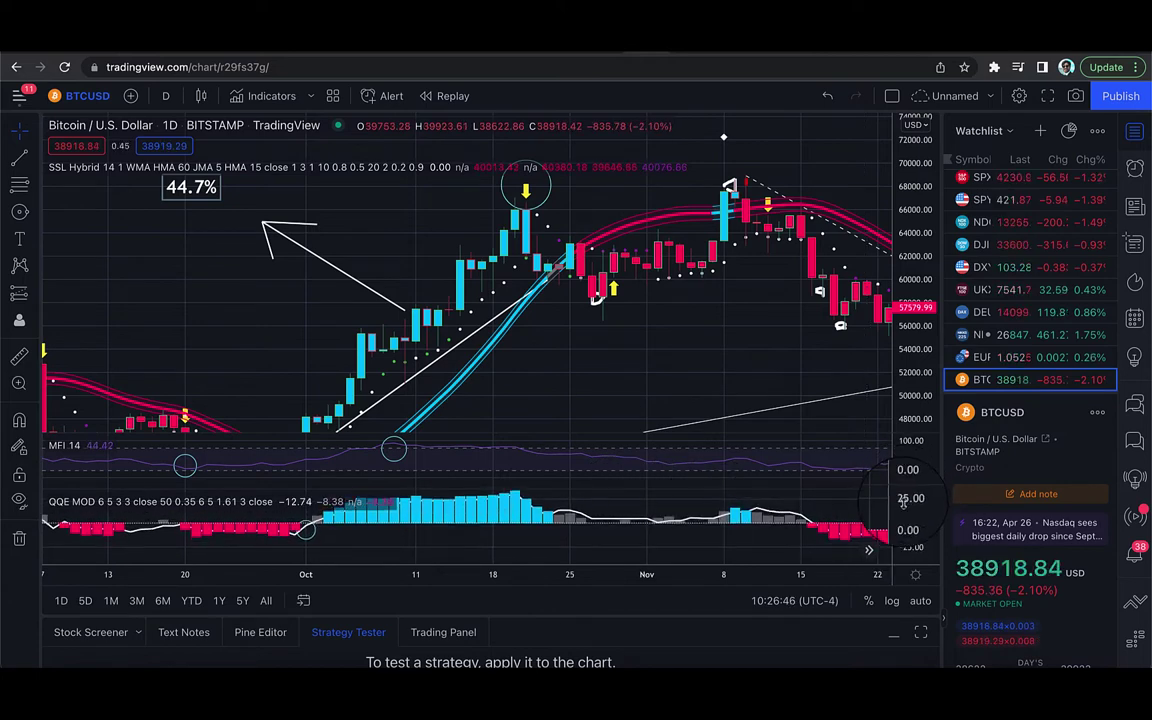
drag(605, 358, 561, 377)
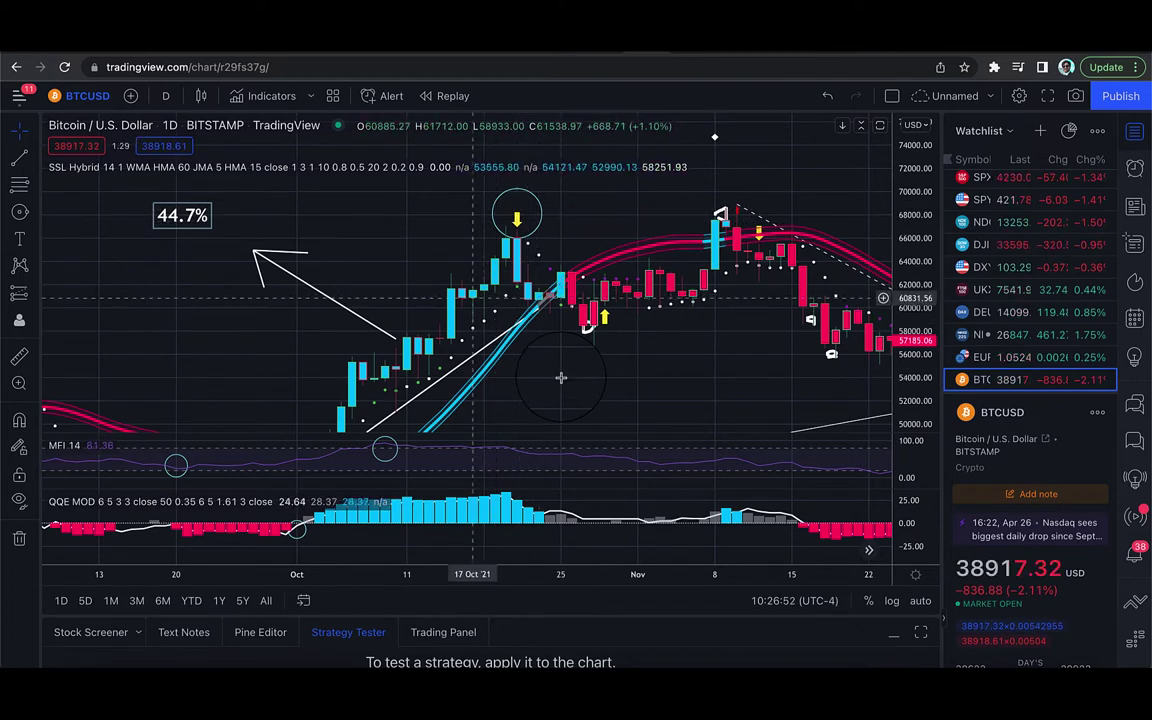
click(20, 210)
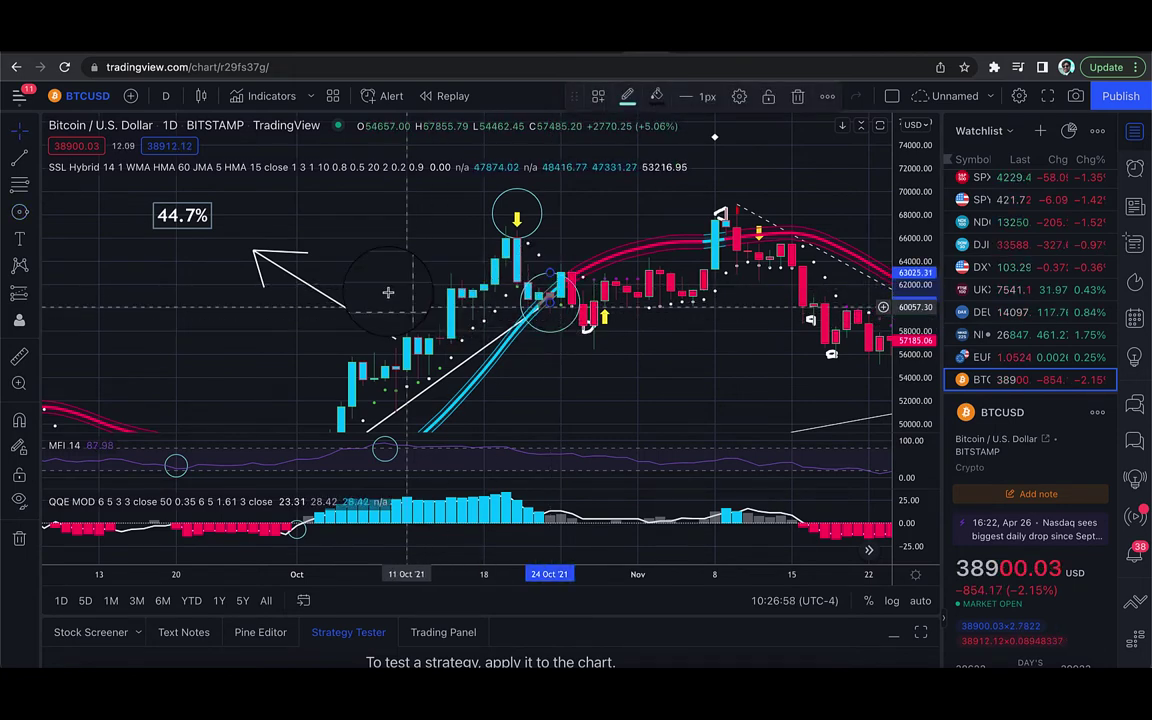
scroll(373, 292, down, 2)
scroll(373, 292, down, 1)
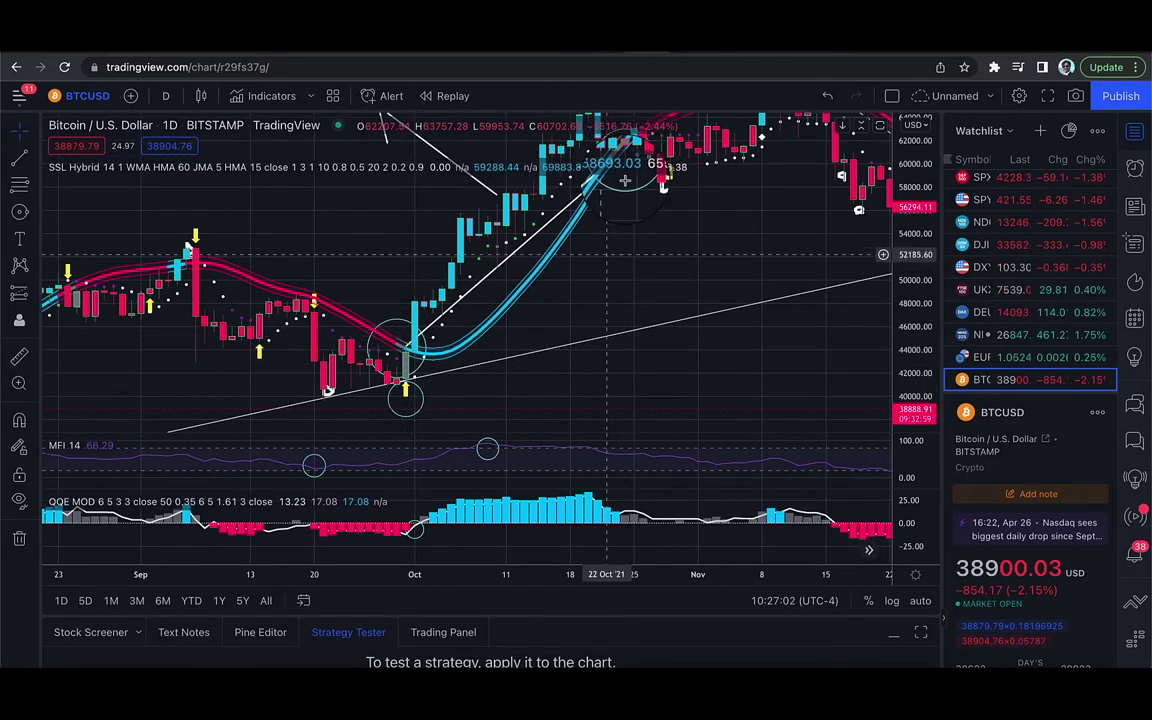
Pan the daily chart back to show the 44.7% October rally and its circled signals
drag(604, 165, 577, 422)
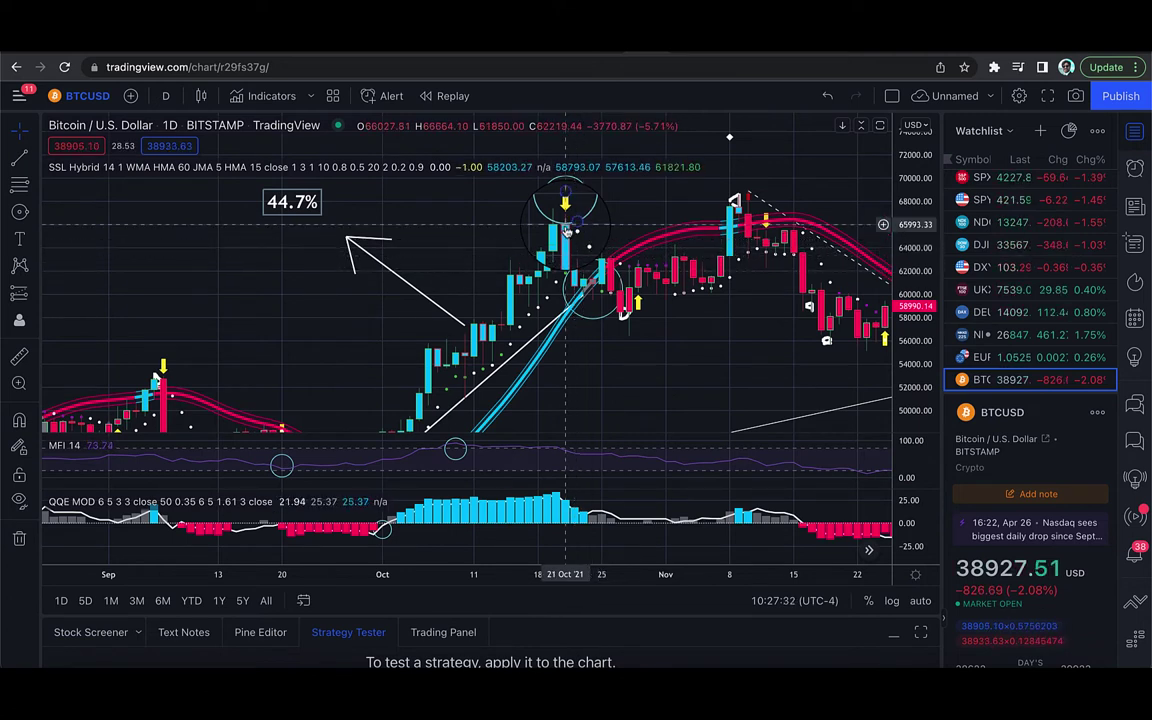
drag(662, 325, 645, 327)
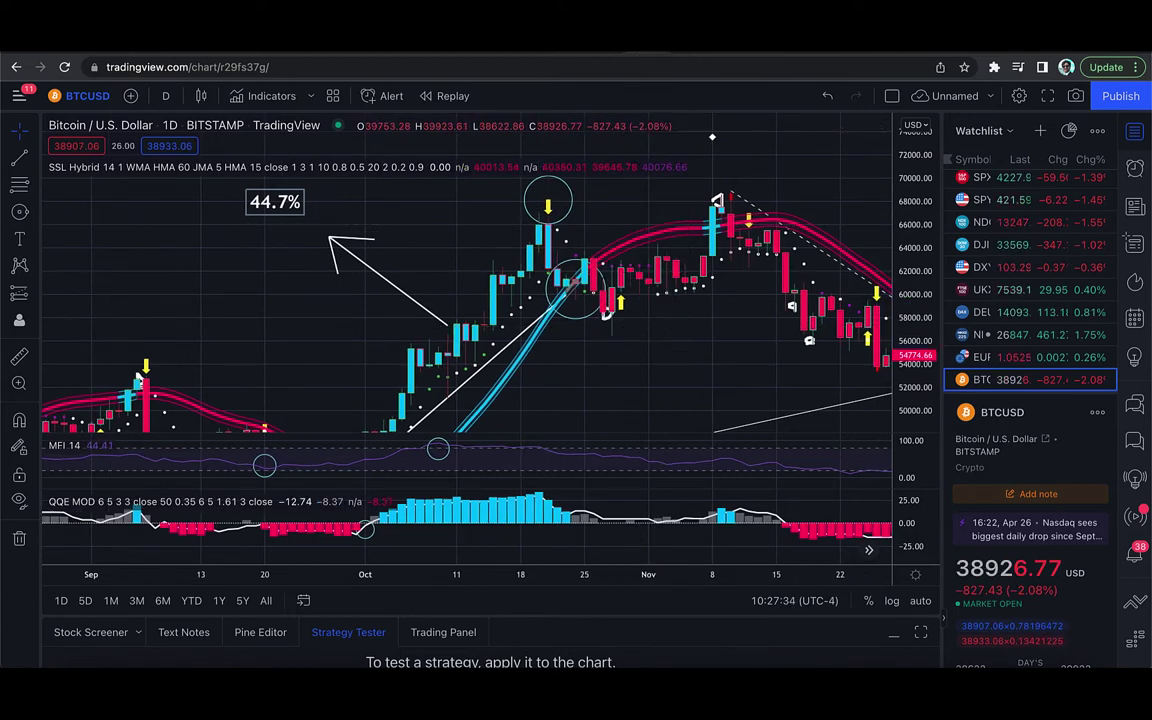
After opening the 0.100 BTC/USD long on PrimeXBT, return to the TradingView BTCUSD chart
scroll(662, 333, down, 2)
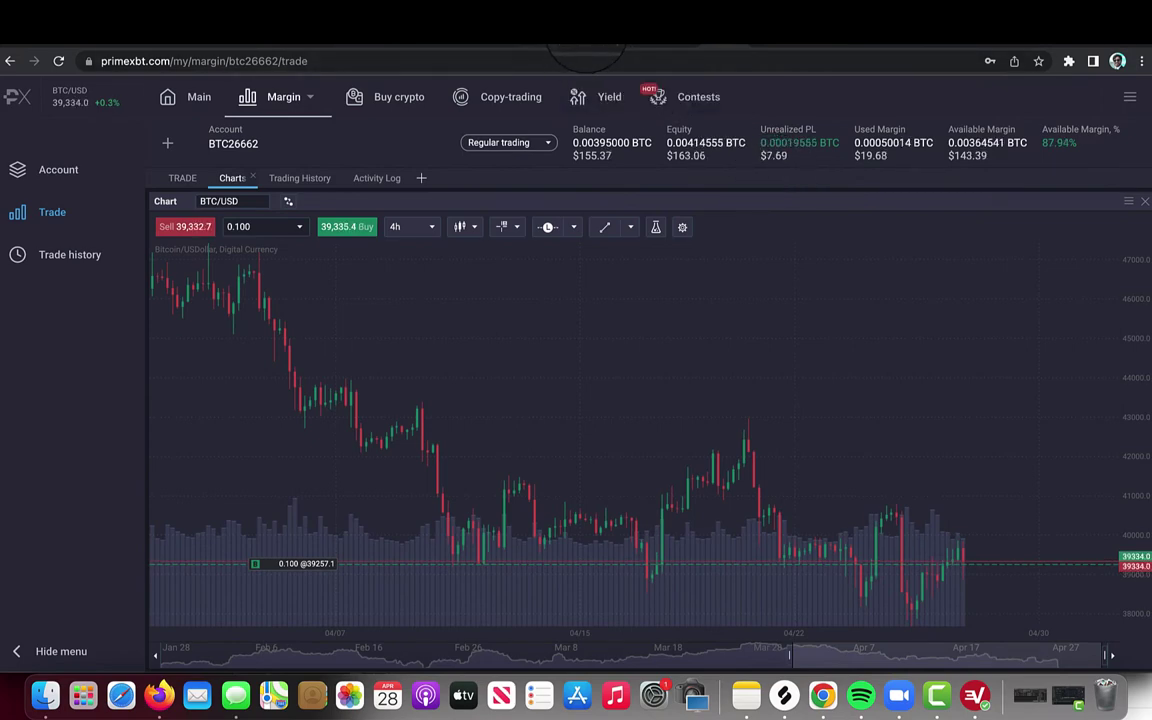
click(583, 45)
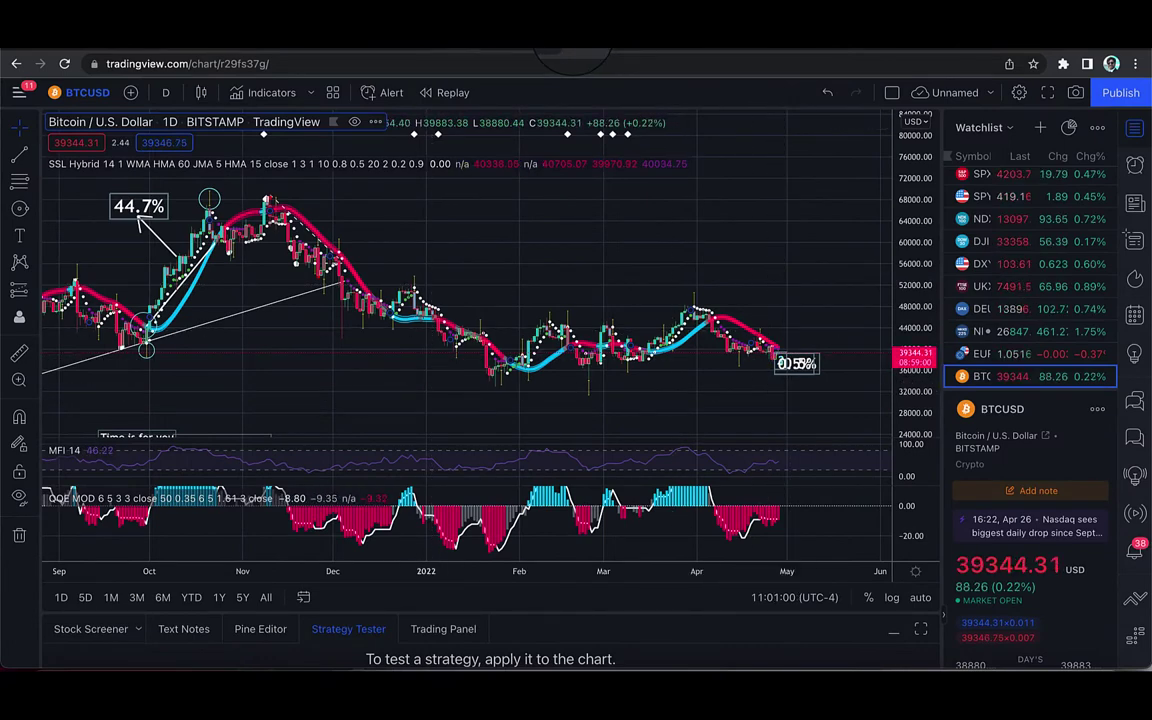
On the 5-minute BTCUSD chart, circle the candle lows at the latest buy arrow
click(524, 47)
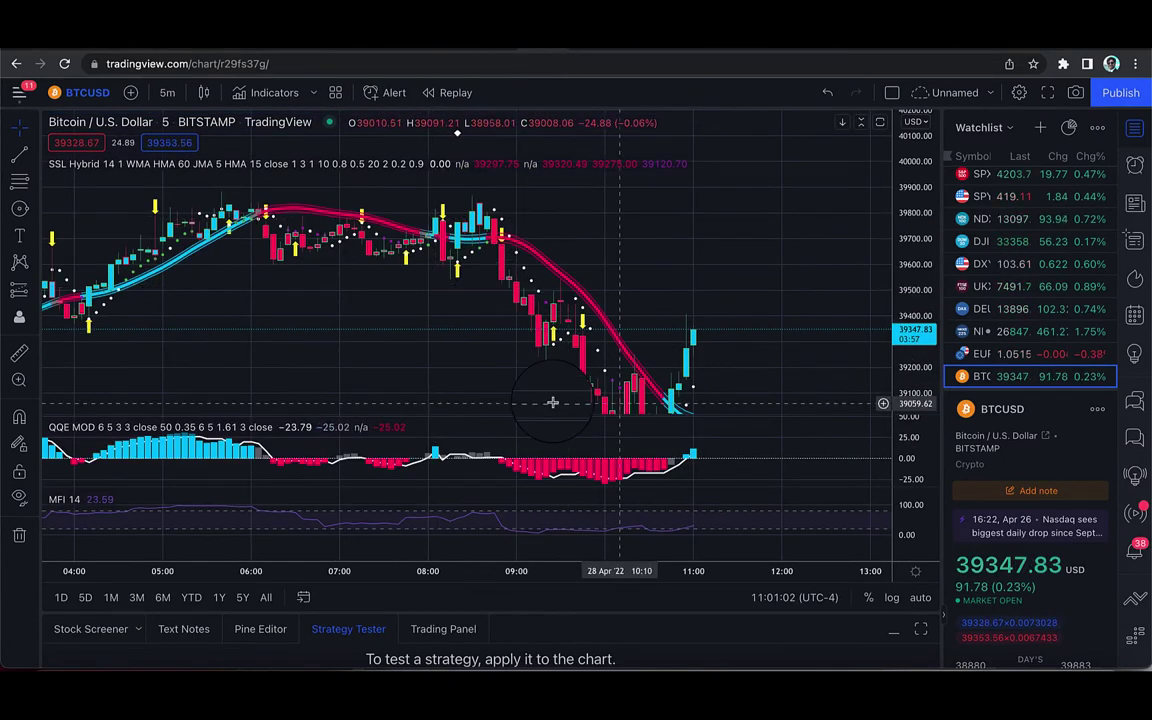
drag(547, 375, 497, 265)
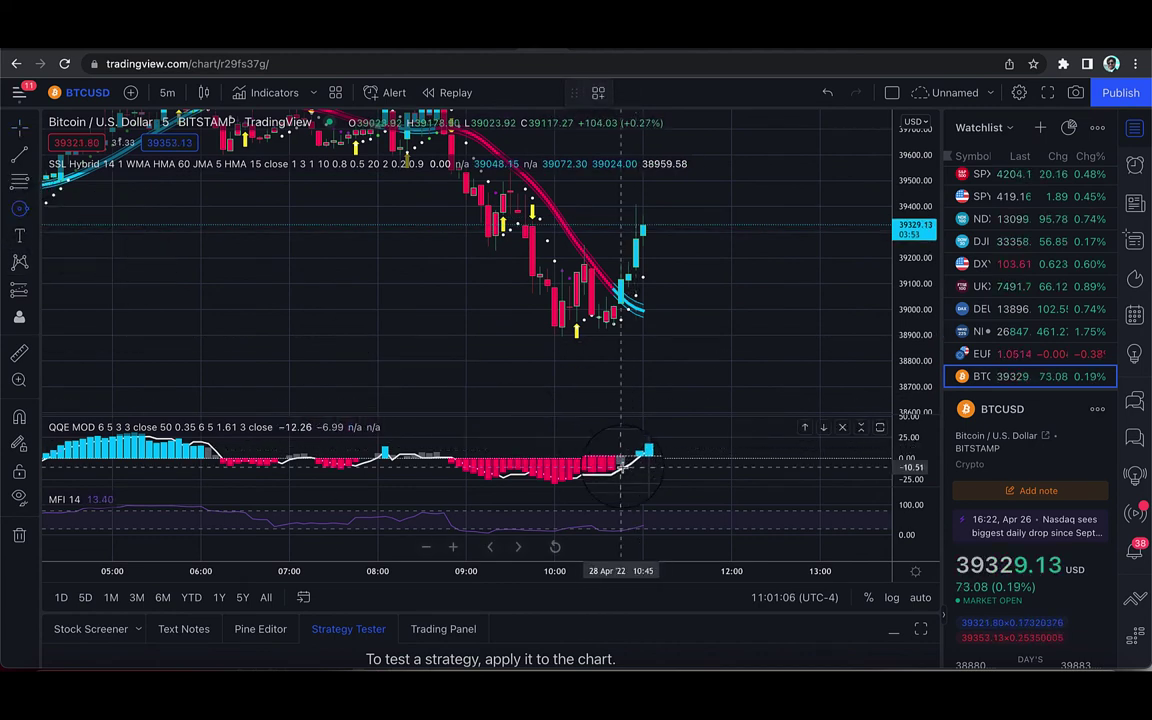
click(628, 450)
click(628, 450)
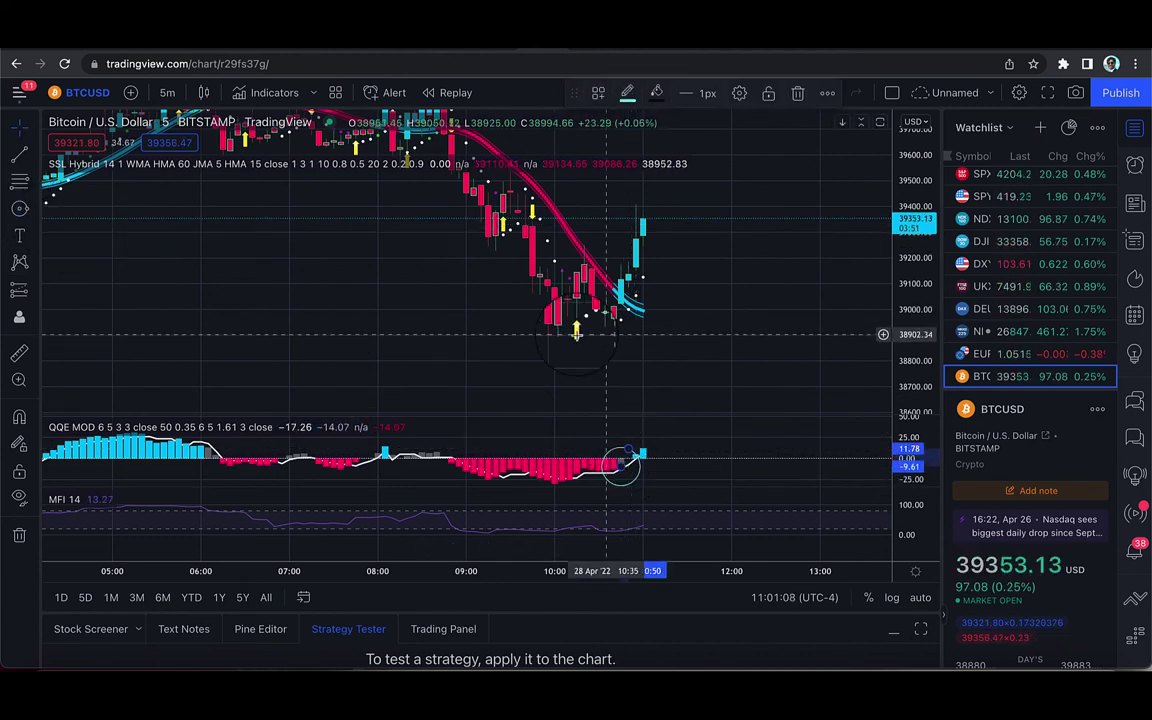
click(576, 333)
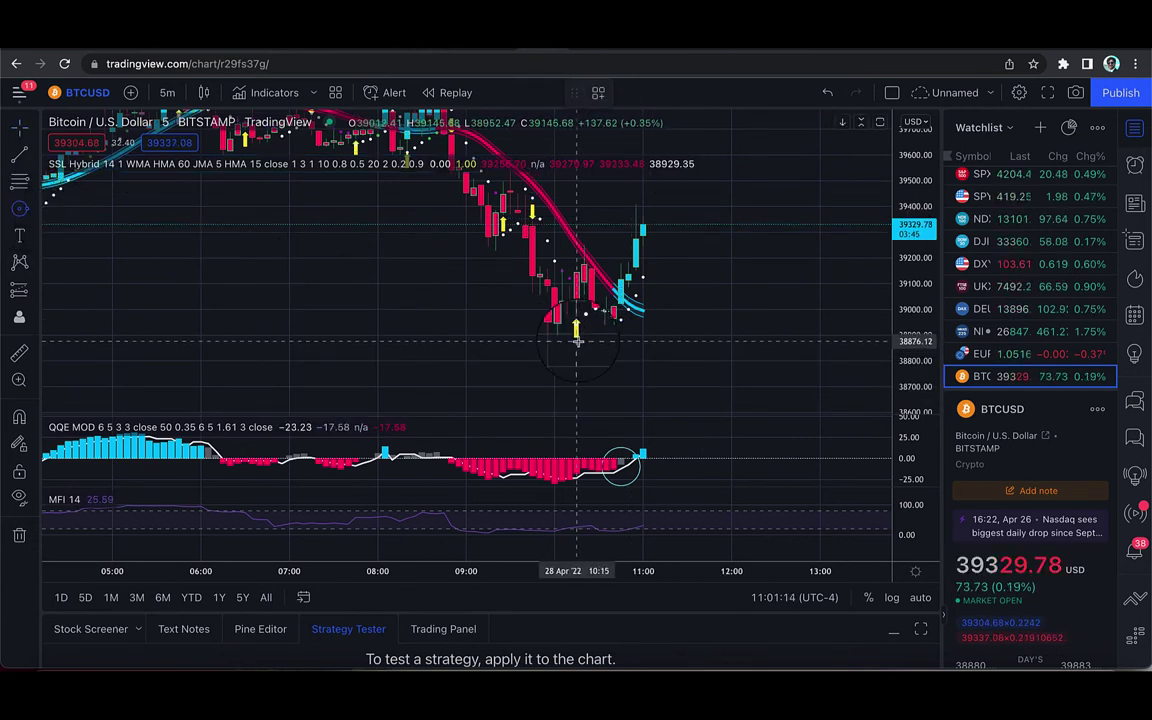
drag(579, 340, 570, 320)
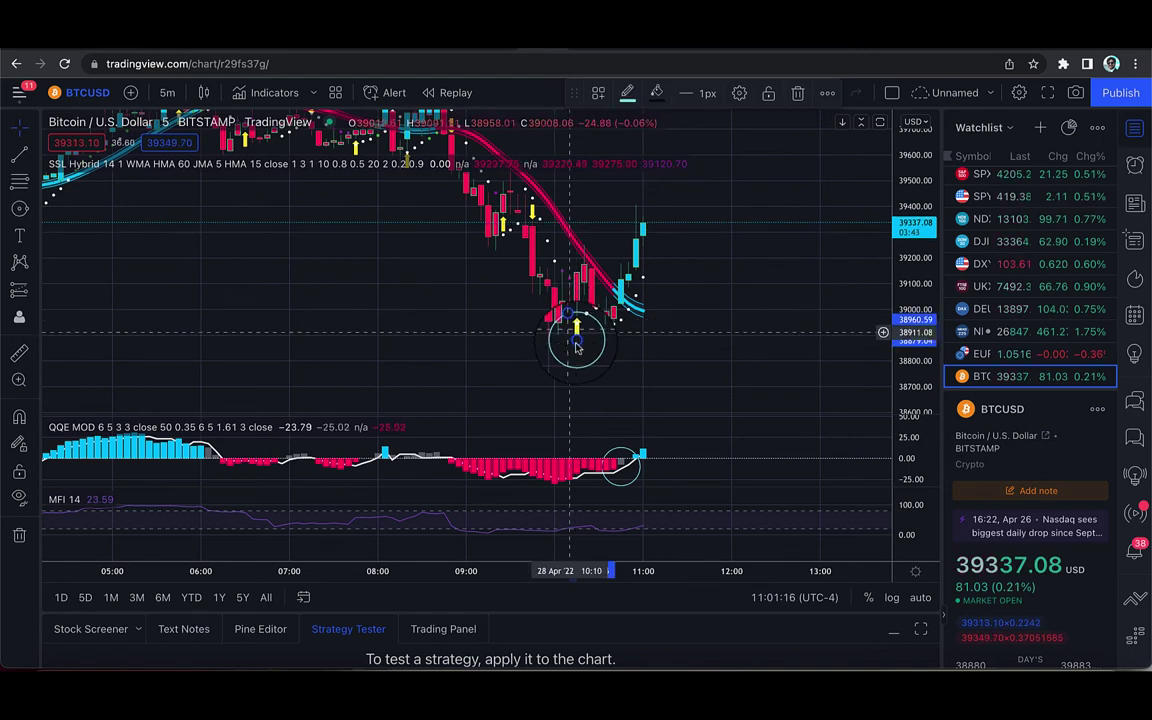
click(577, 336)
drag(577, 336, 577, 340)
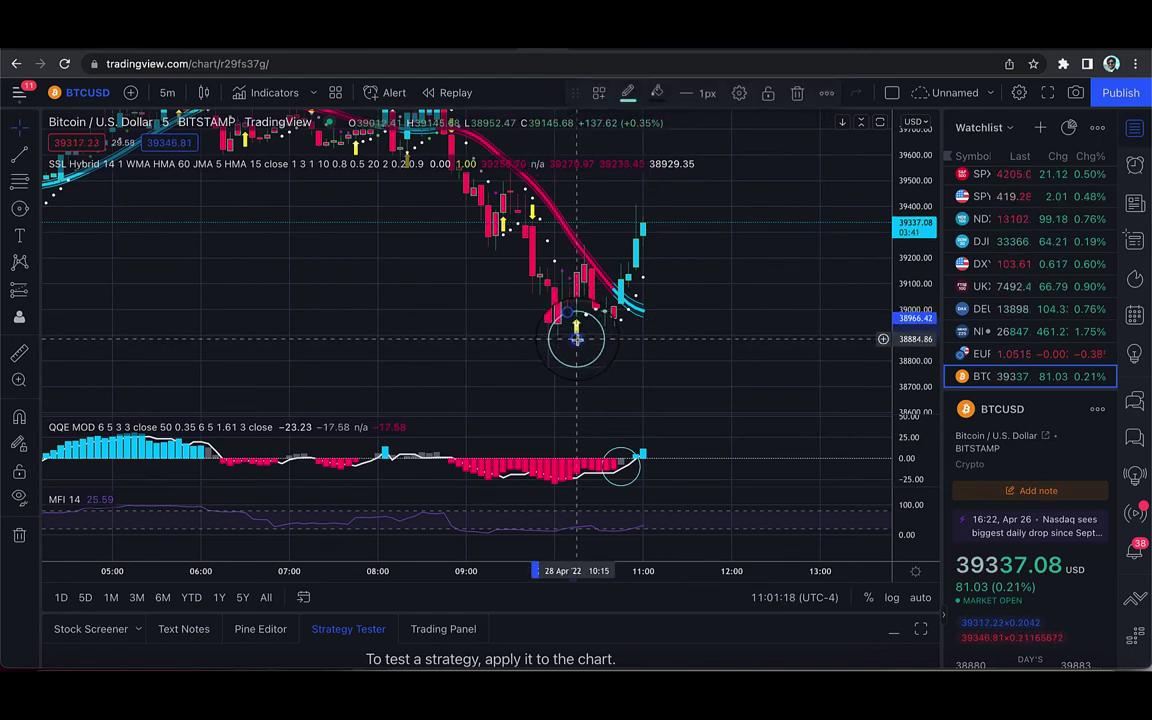
click(170, 251)
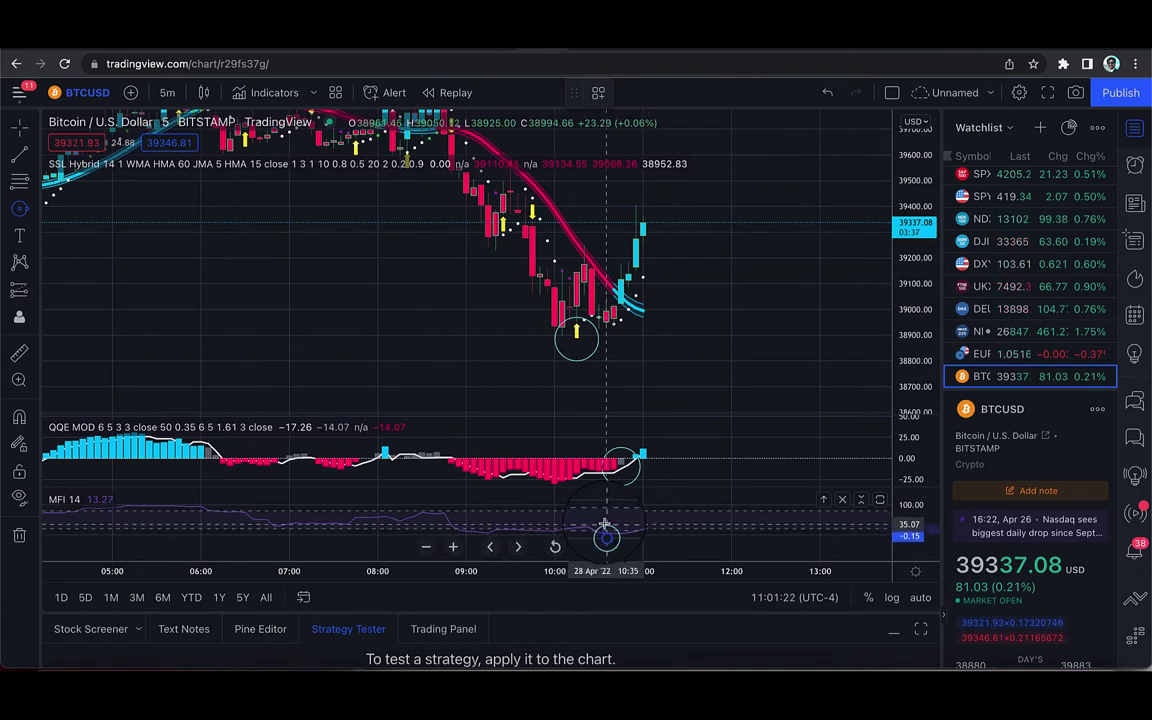
Draw a flat trend line in the QQE MOD pane from 06:15 to 10:45 on 28 Apr '22
click(605, 521)
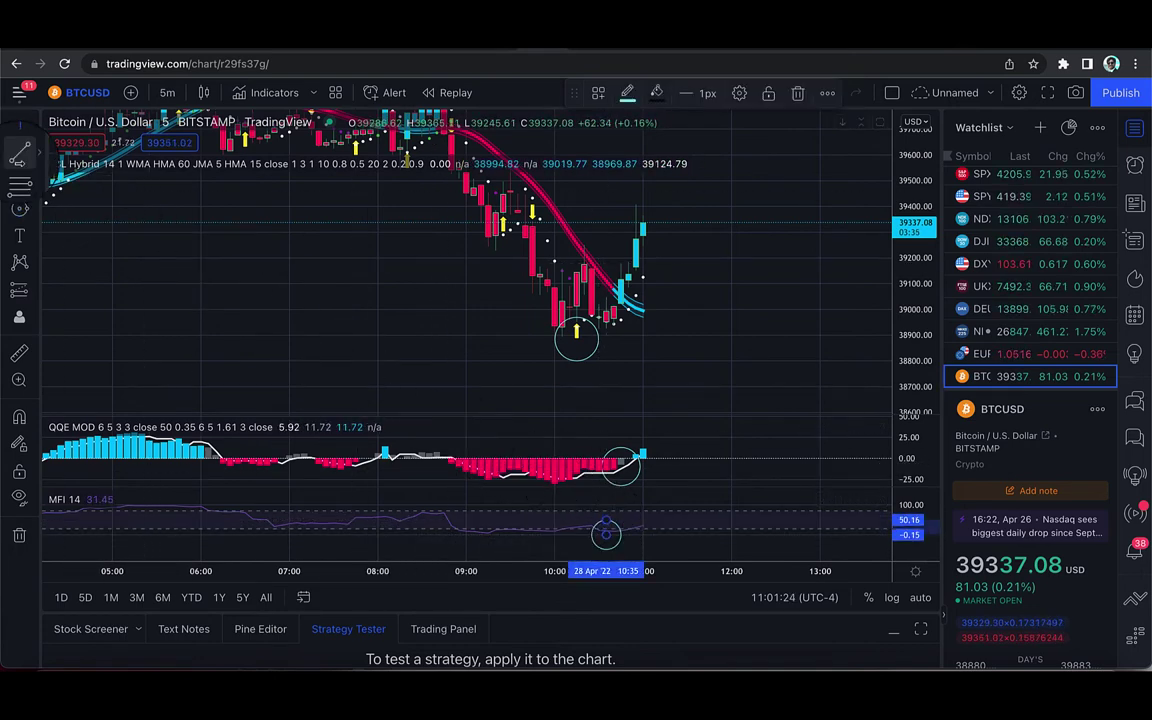
click(19, 153)
click(221, 479)
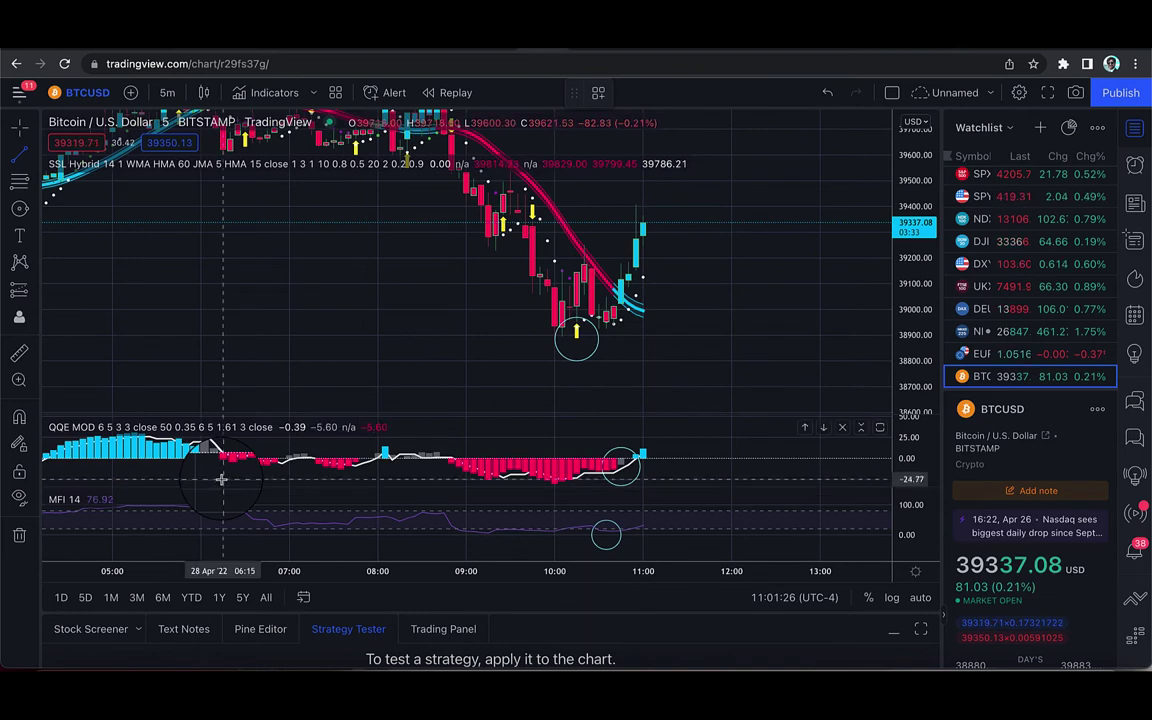
click(619, 485)
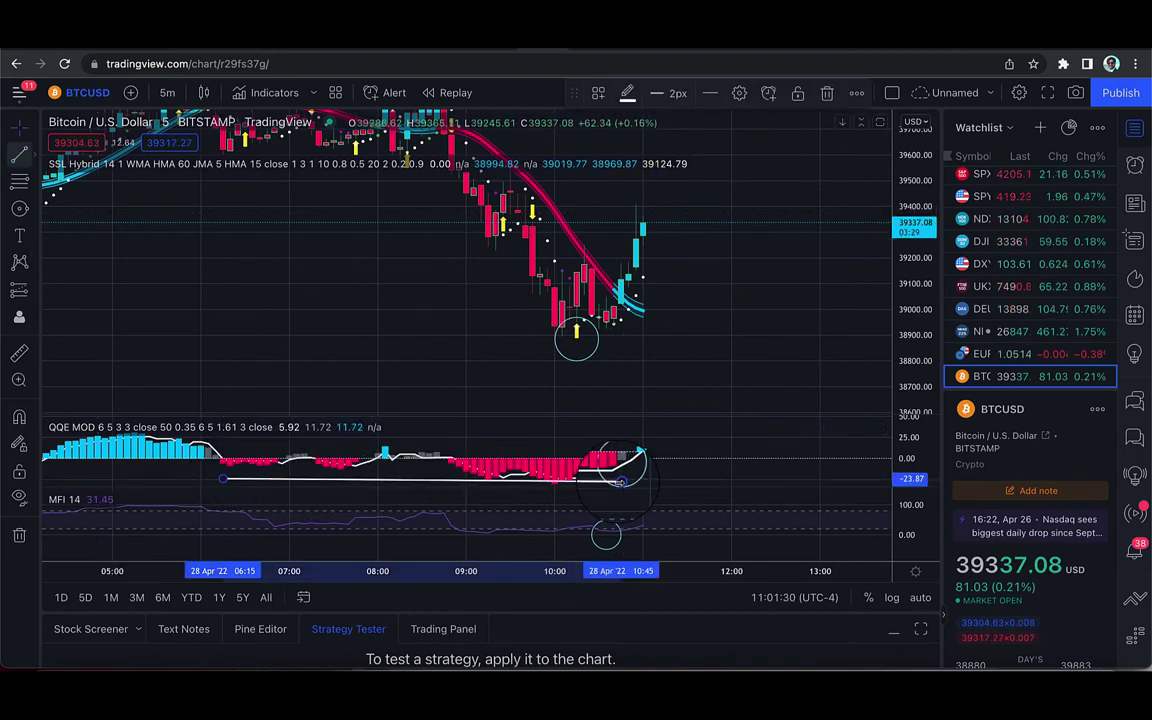
click(19, 235)
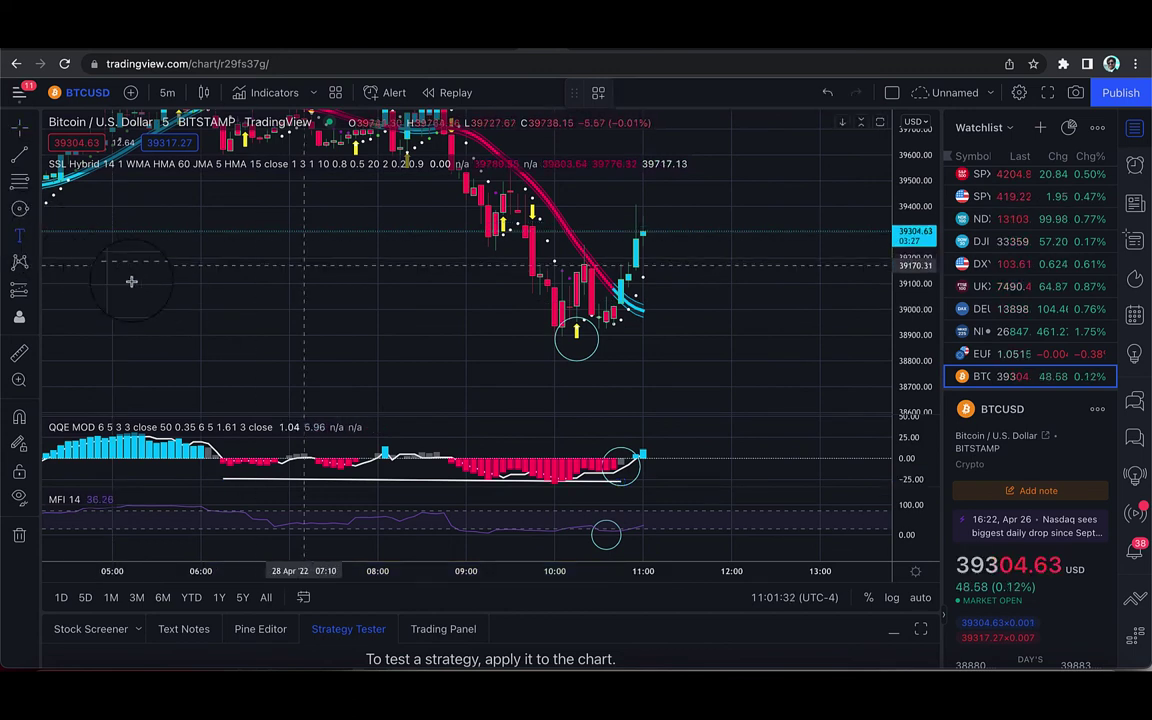
Place a 'Time is on your side' text label on the 5-minute chart, just above the QQE MOD pane
click(348, 368)
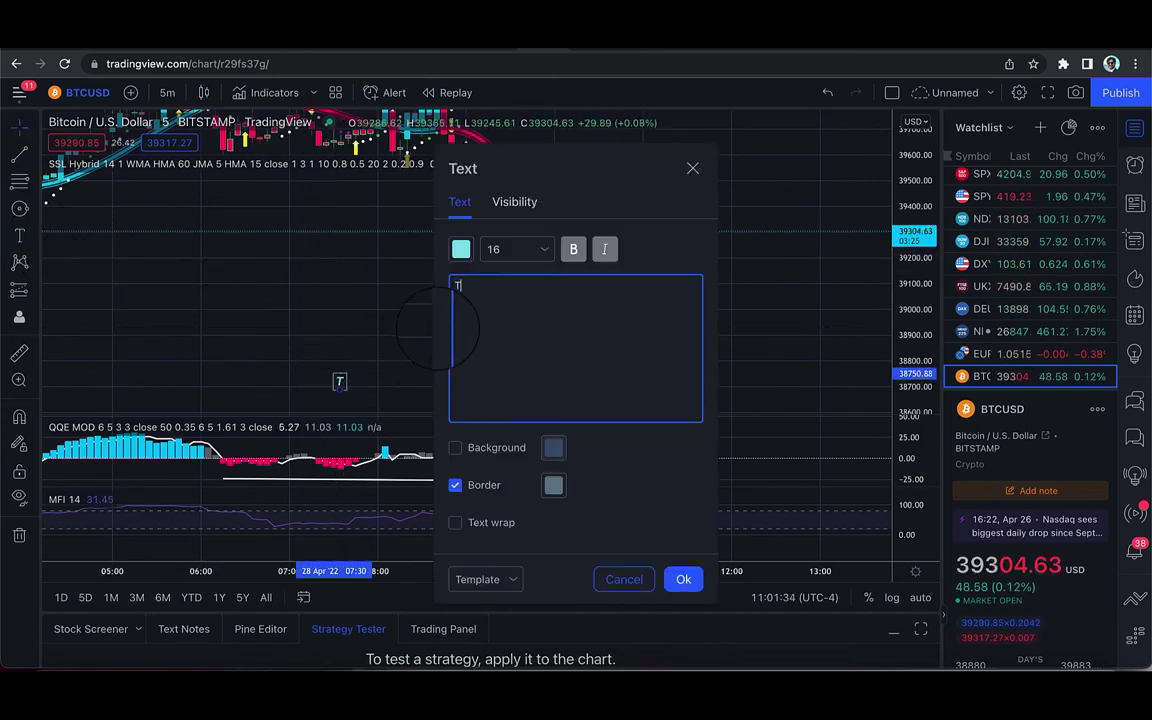
text(Time is for)
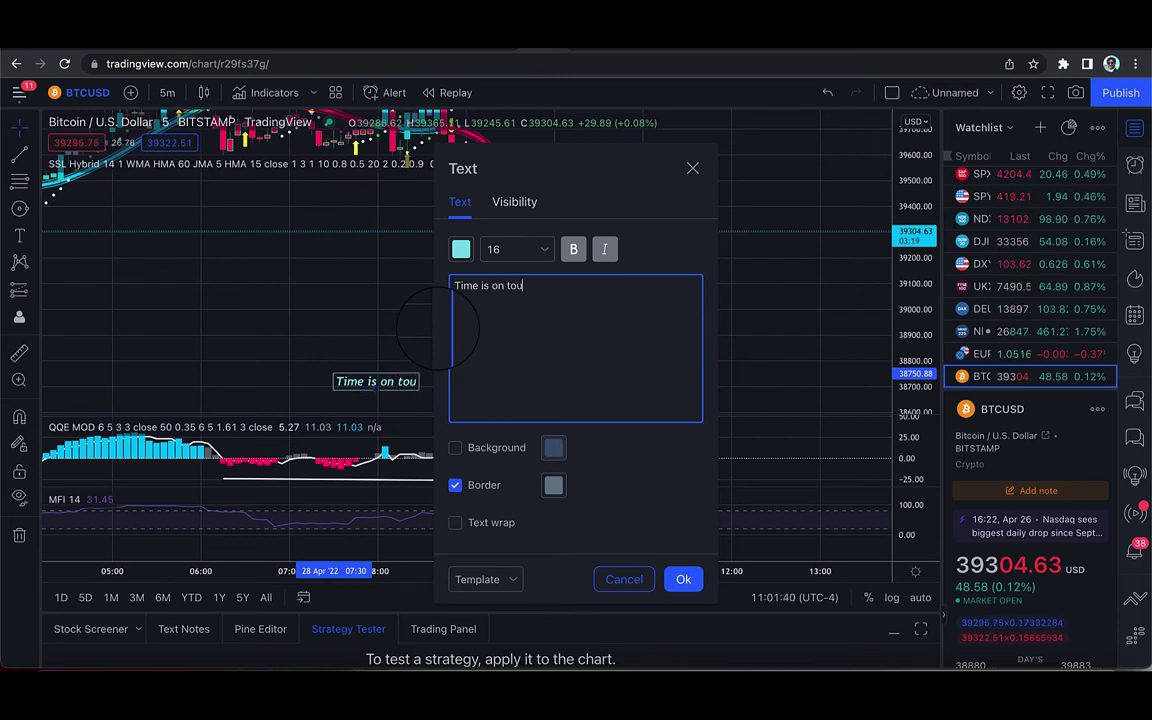
key(BackSpace)
text(ur side)
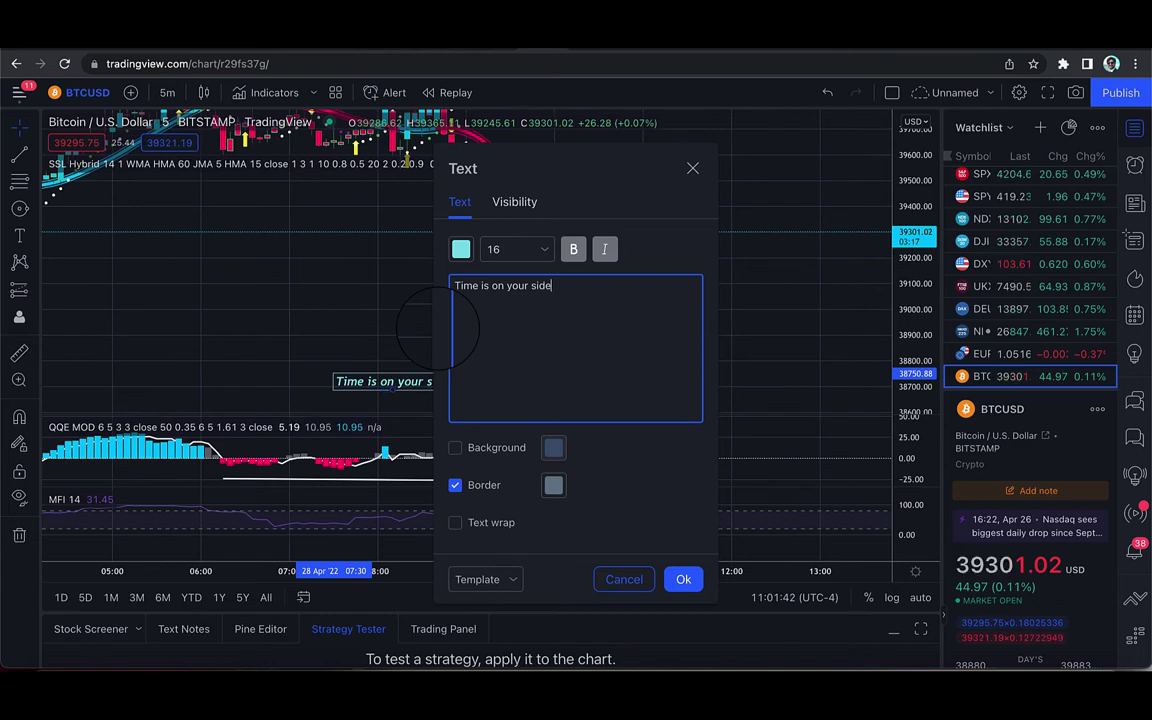
click(683, 579)
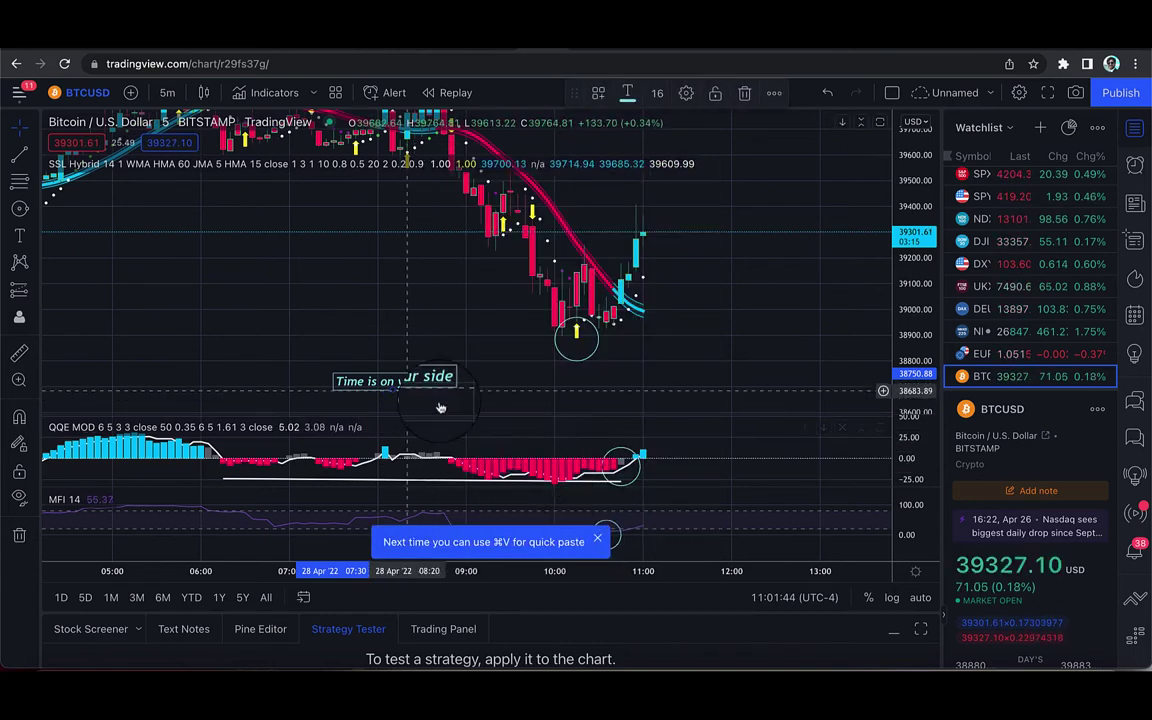
drag(409, 384, 432, 395)
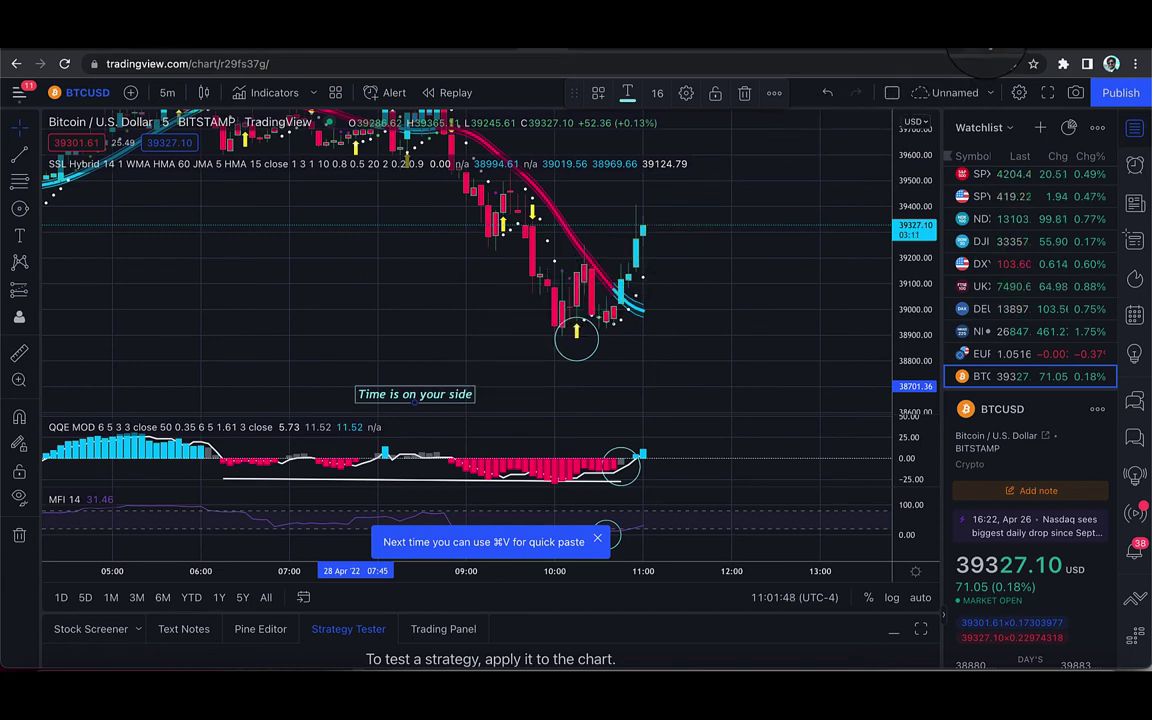
Draw a circle around the recent 5-minute low beside the projected price curves, with PrimeXBT shown again
click(726, 50)
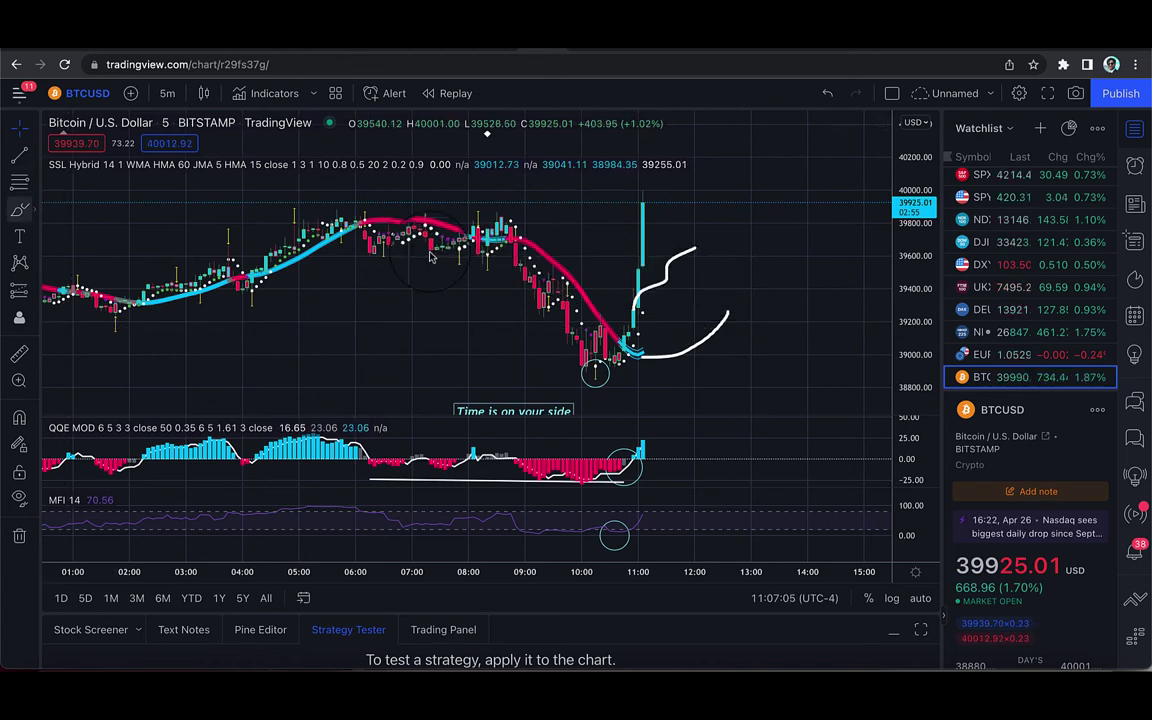
click(31, 209)
click(68, 306)
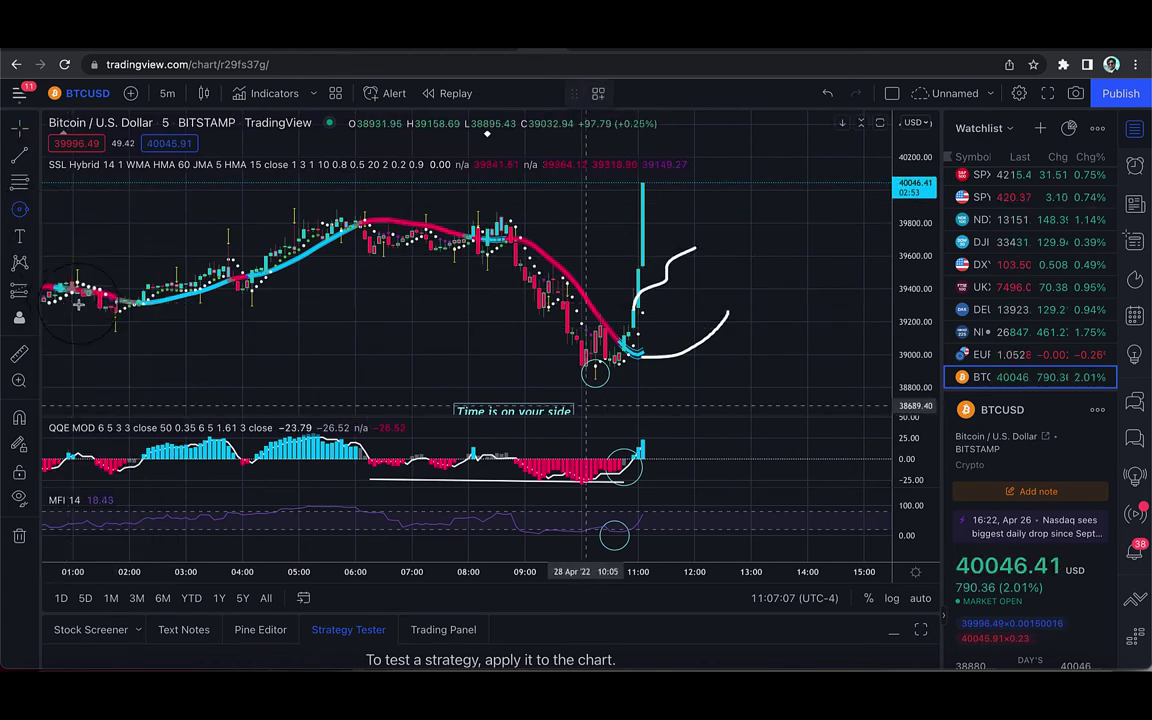
drag(622, 341, 614, 341)
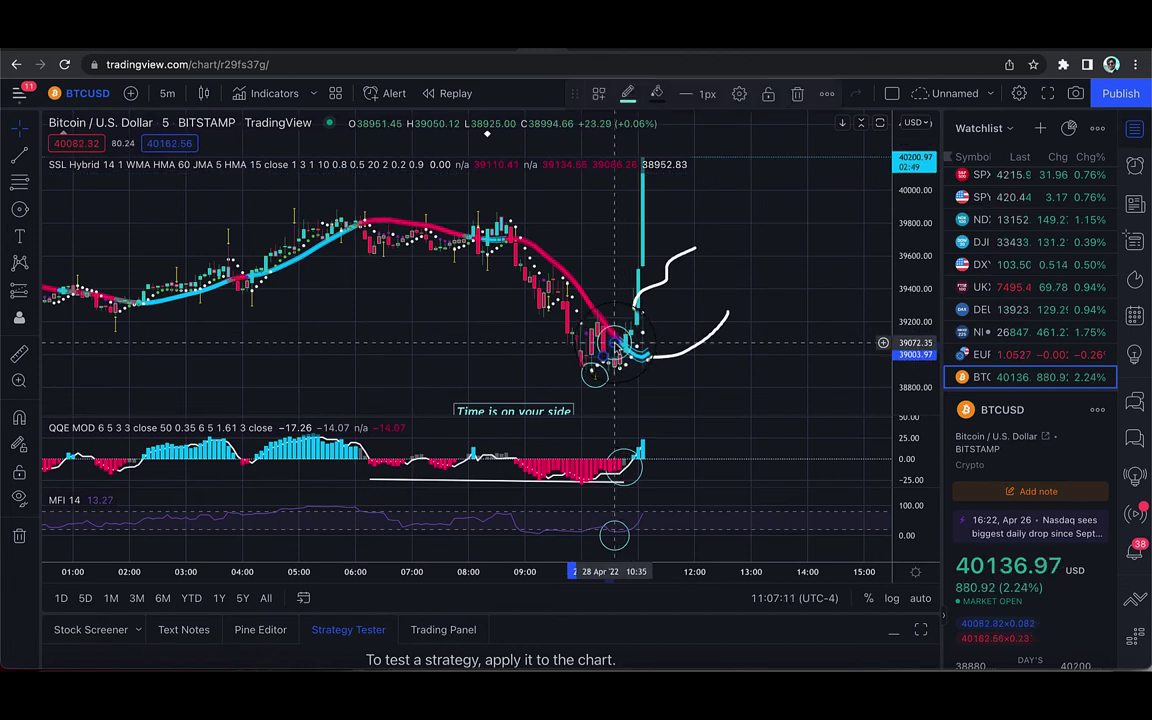
scroll(380, 412, up, 2)
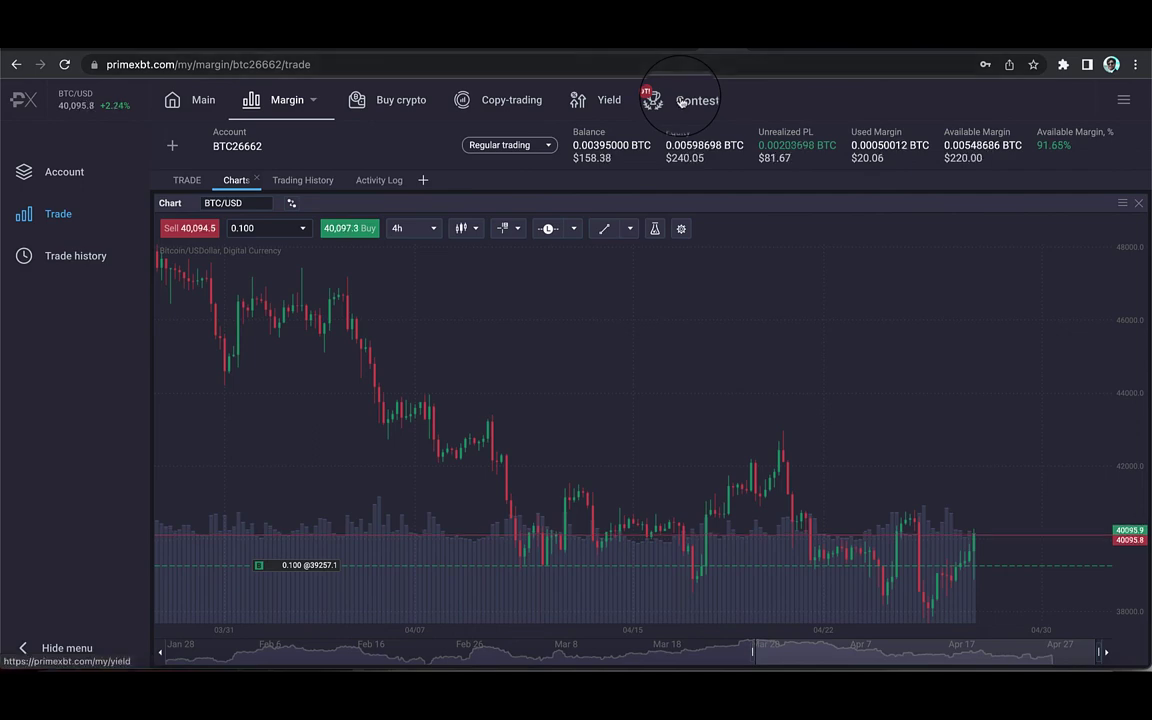
click(572, 48)
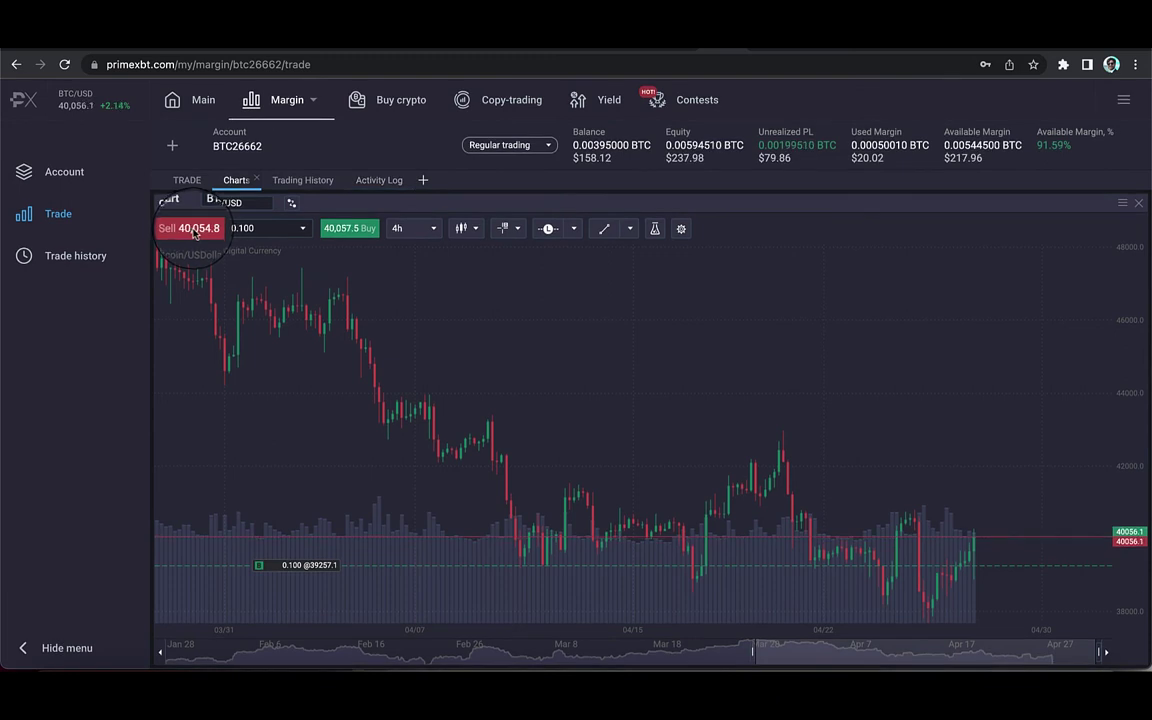
Cancel the market sell order and close the 0.100 BTC/USD long, leaving a 0.00593873 BTC balance
click(195, 231)
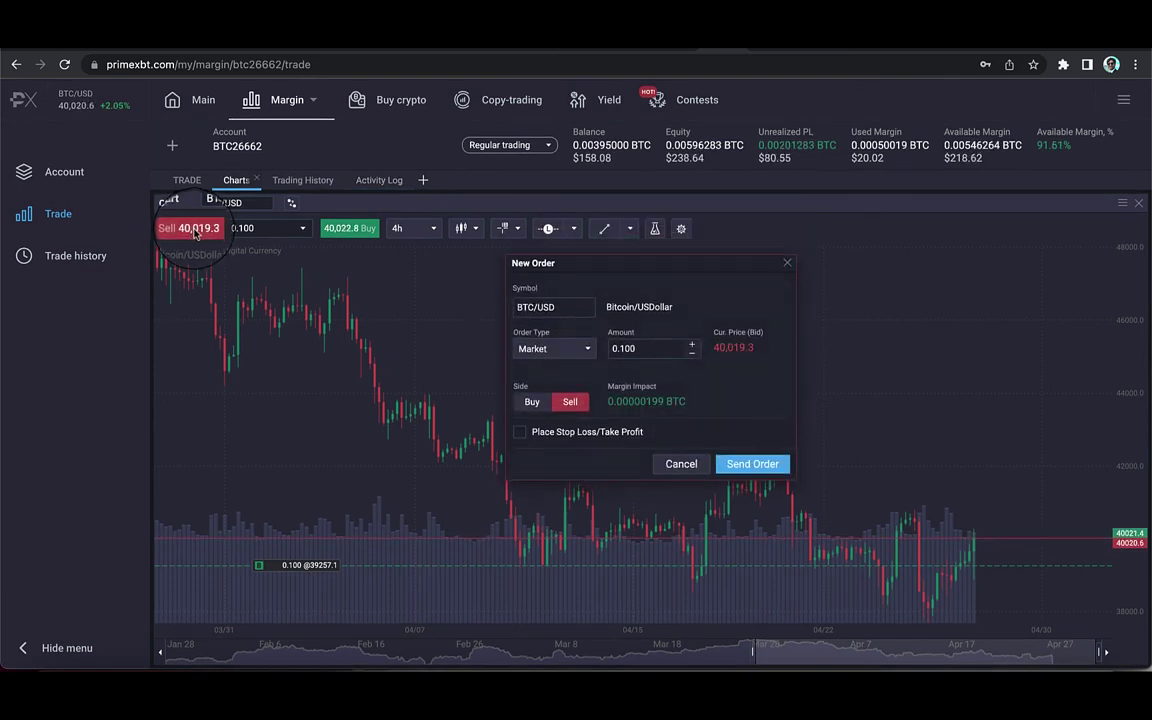
click(676, 464)
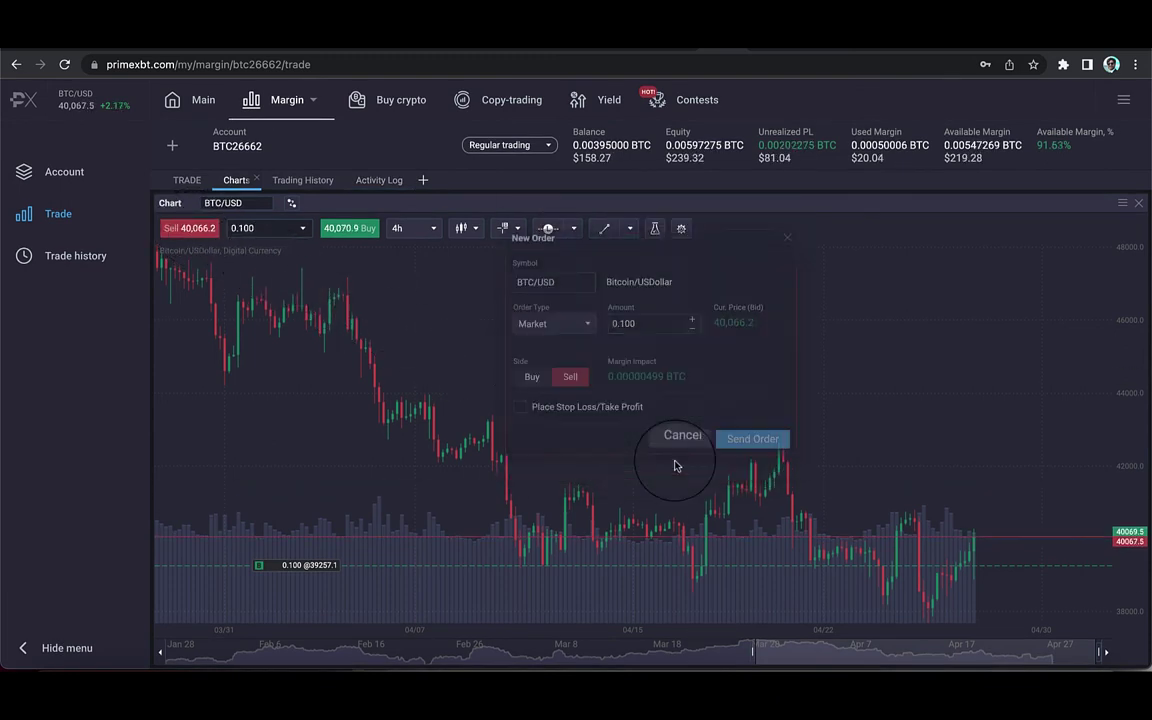
click(688, 40)
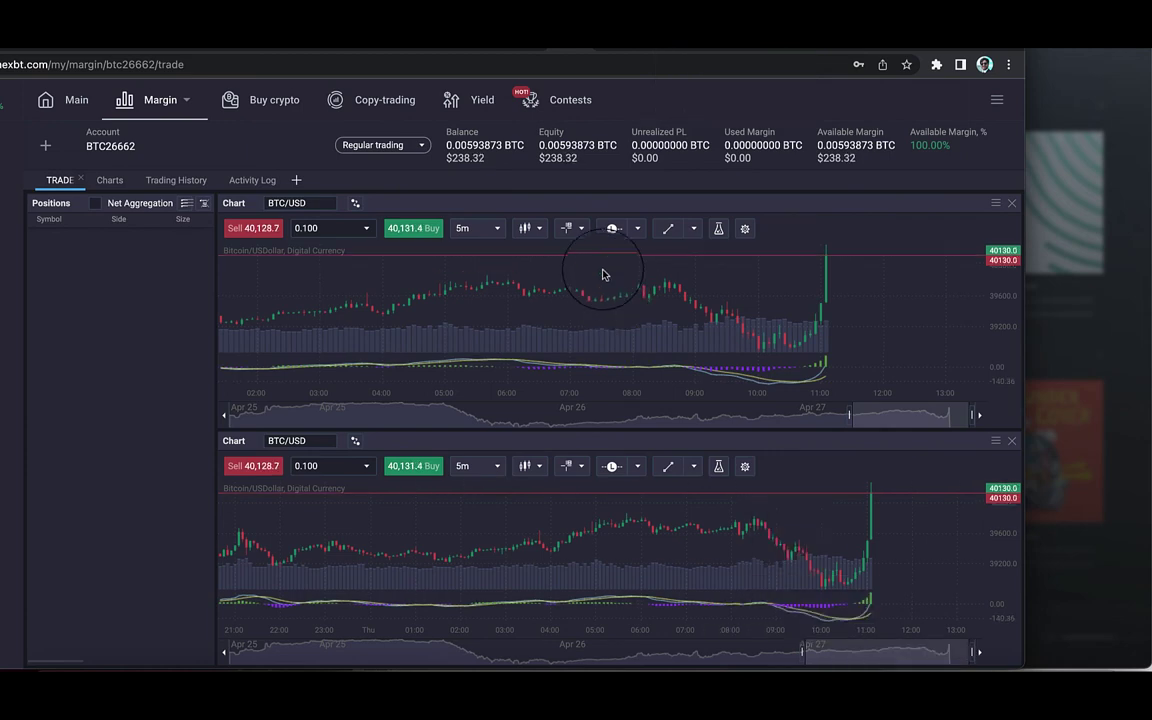
Shift the browser window to the right to reveal PrimeXBT's side menu
drag(488, 48, 584, 48)
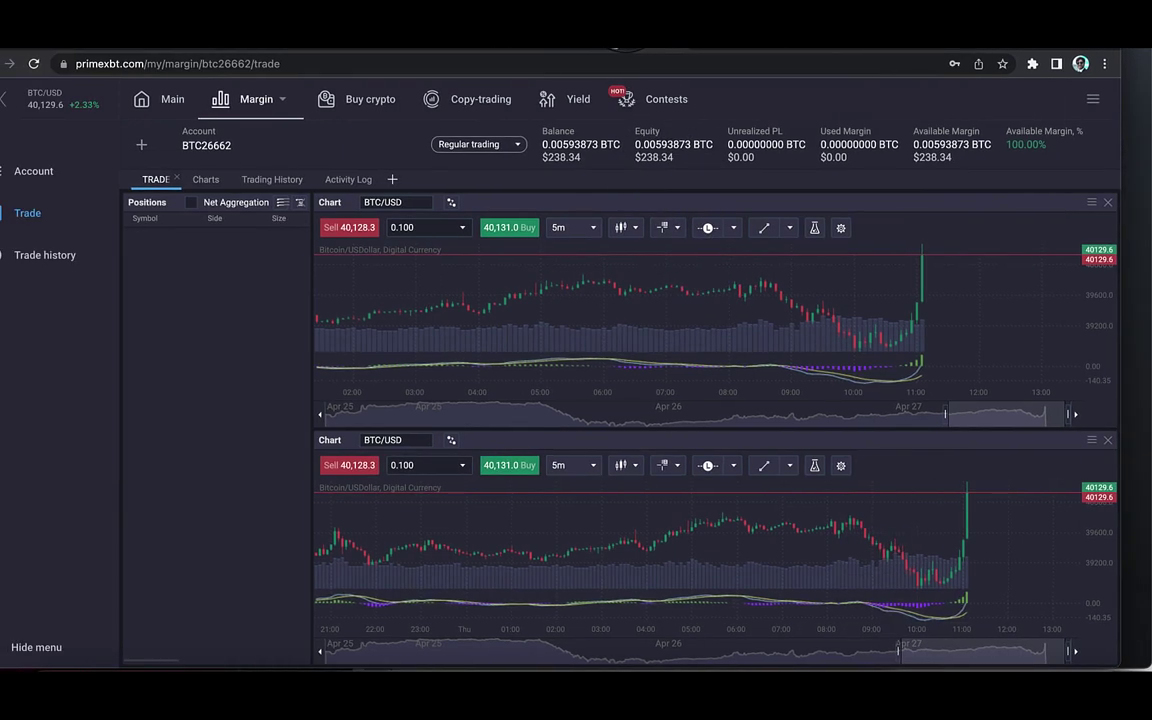